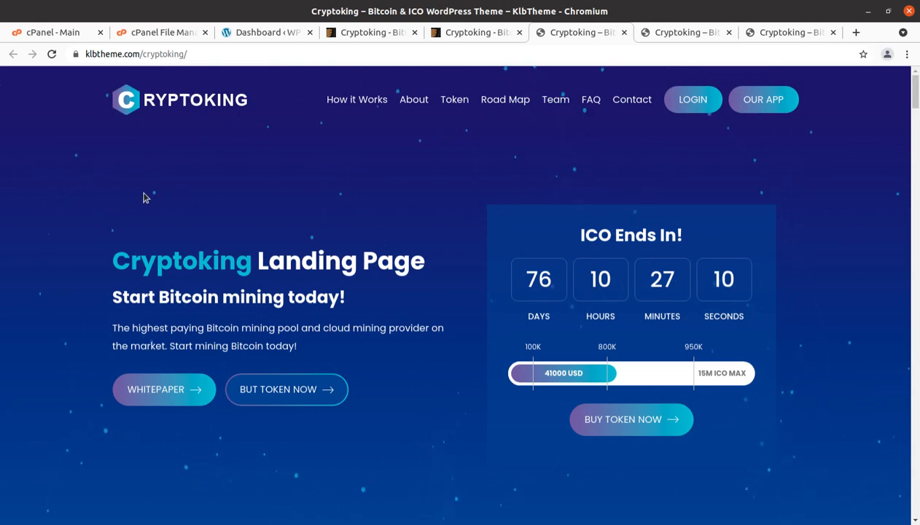
View the opening sections of the default and blue Cryptoking demo landing pages.
{"action": "scroll", "coordinate": [144, 197], "scroll_direction": "down", "scroll_amount": 1}
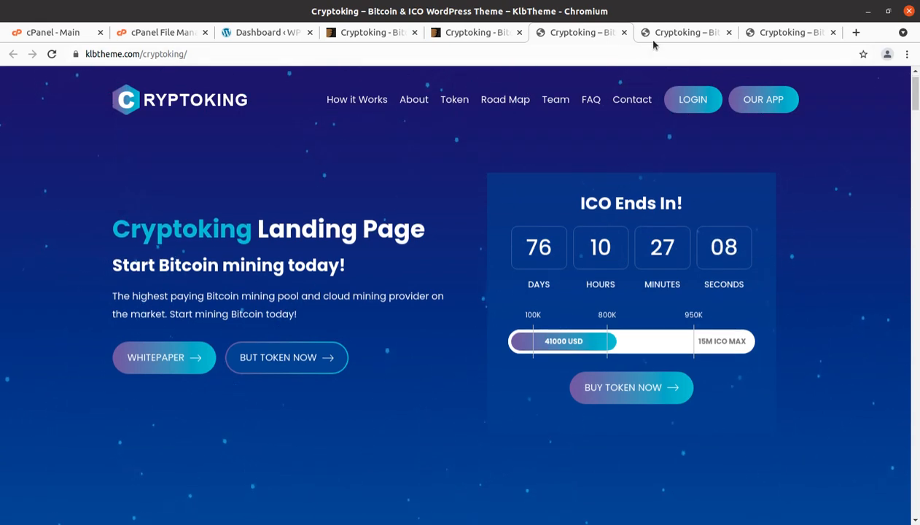
{"action": "left_click", "coordinate": [658, 33]}
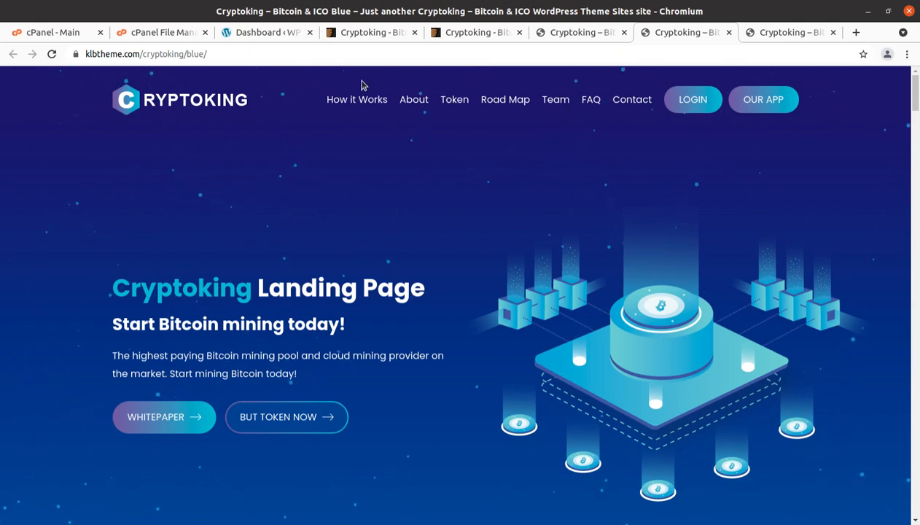
Review the Cryptoking theme's ThemeForest item page, checking its title, author level, publication date, last update and feature description.
{"action": "left_click", "coordinate": [371, 34]}
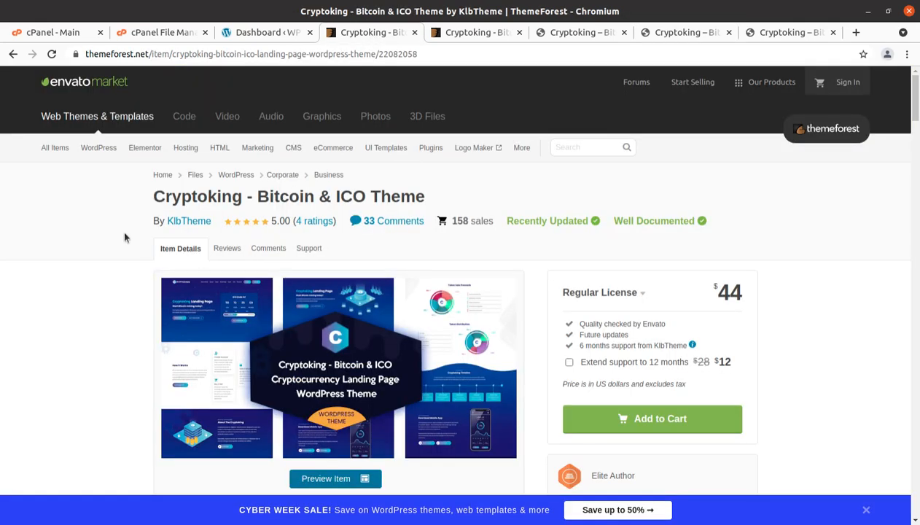
{"action": "left_click_drag", "start_coordinate": [146, 197], "coordinate": [241, 201]}
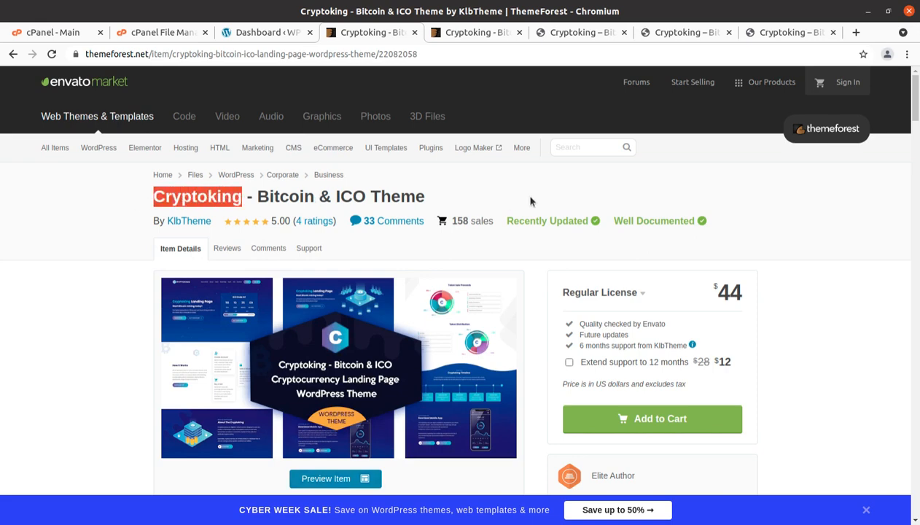
{"action": "scroll", "coordinate": [532, 200], "scroll_direction": "down", "scroll_amount": 4}
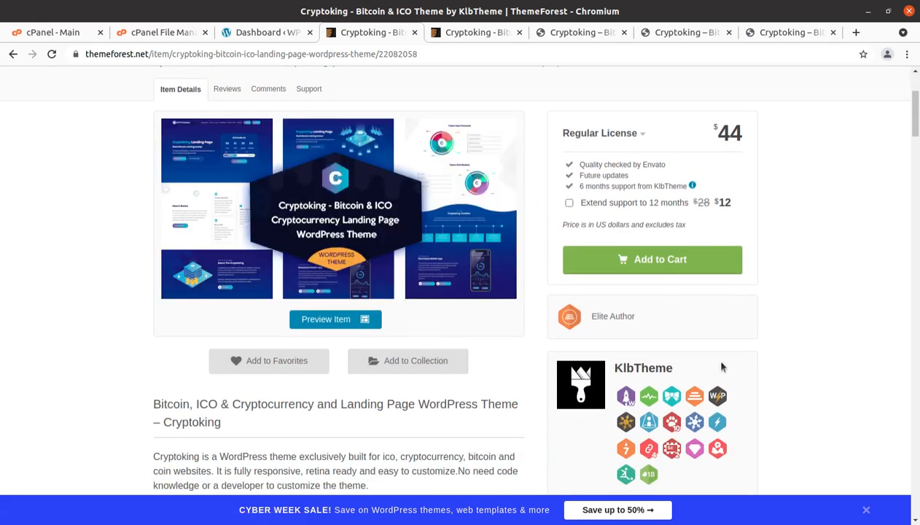
{"action": "left_click_drag", "start_coordinate": [701, 378], "coordinate": [609, 368]}
{"action": "left_click", "coordinate": [636, 321]}
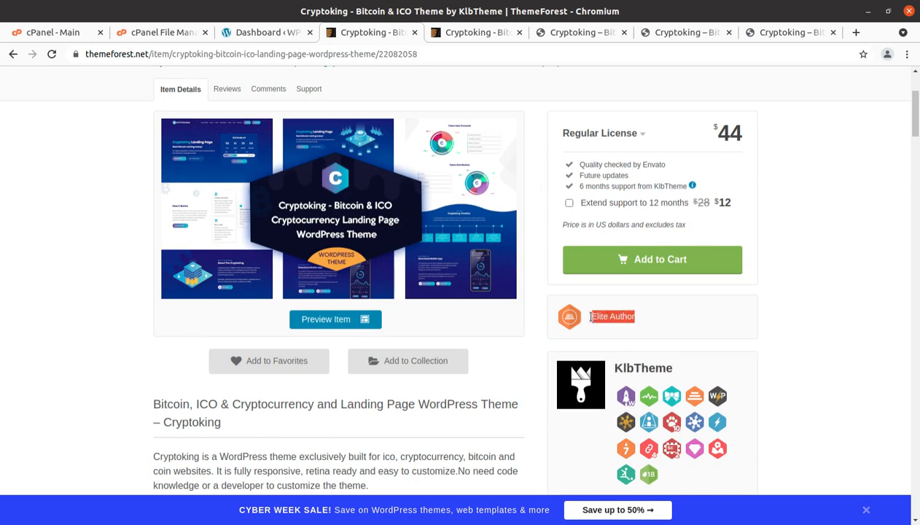
{"action": "scroll", "coordinate": [602, 322], "scroll_direction": "down", "scroll_amount": 3}
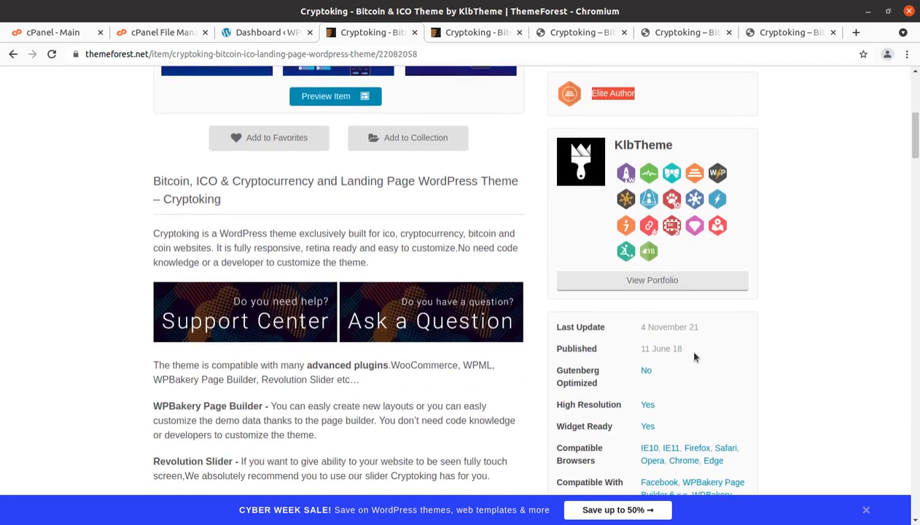
{"action": "left_click_drag", "start_coordinate": [694, 357], "coordinate": [648, 351]}
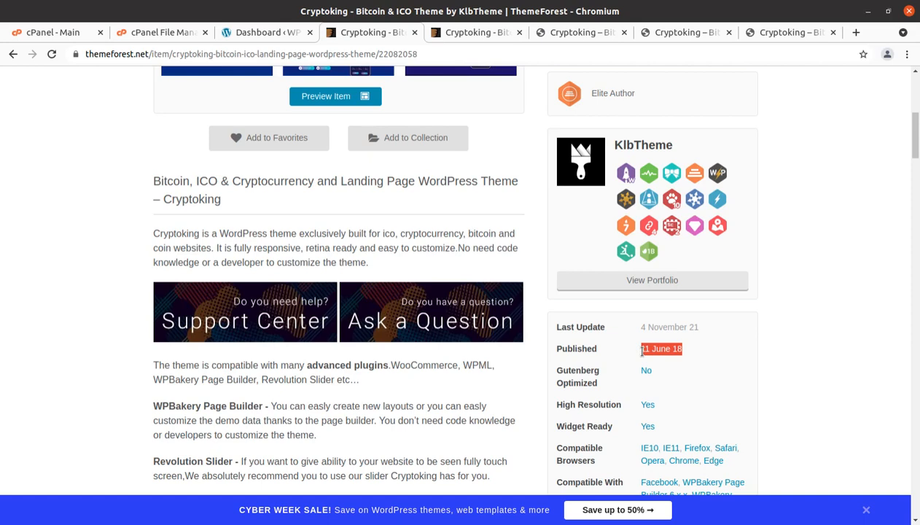
{"action": "left_click_drag", "start_coordinate": [714, 326], "coordinate": [656, 327]}
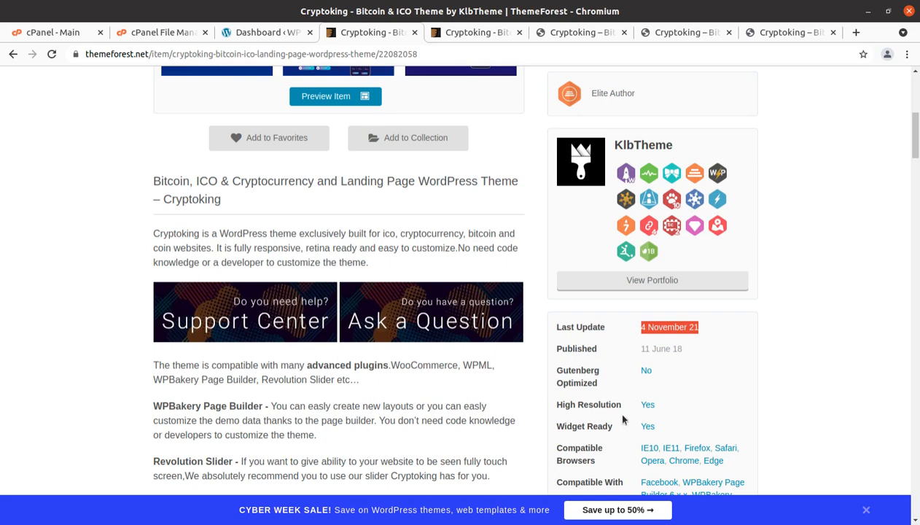
{"action": "scroll", "coordinate": [674, 390], "scroll_direction": "down", "scroll_amount": 1}
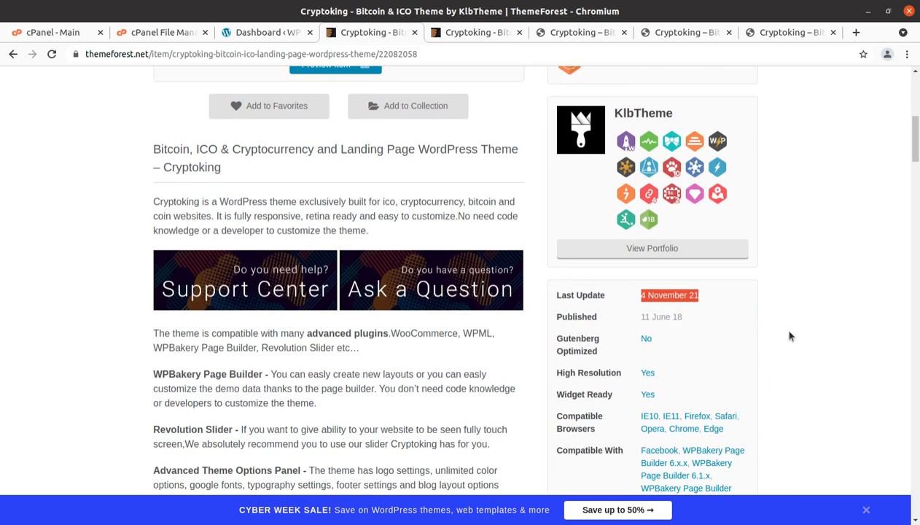
{"action": "scroll", "coordinate": [791, 336], "scroll_direction": "down", "scroll_amount": 1}
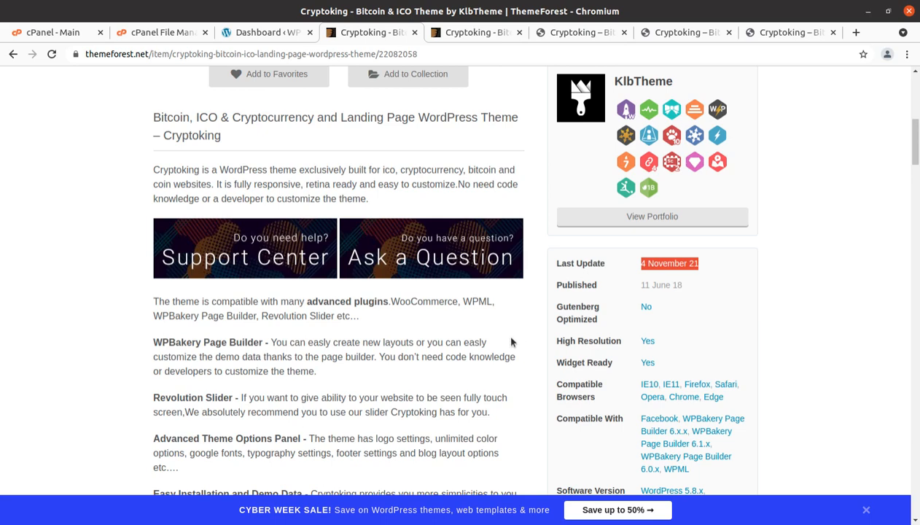
Examine the default Cryptoking demo from its header through the token sections to the road map and mobile app section.
{"action": "left_click", "coordinate": [579, 33]}
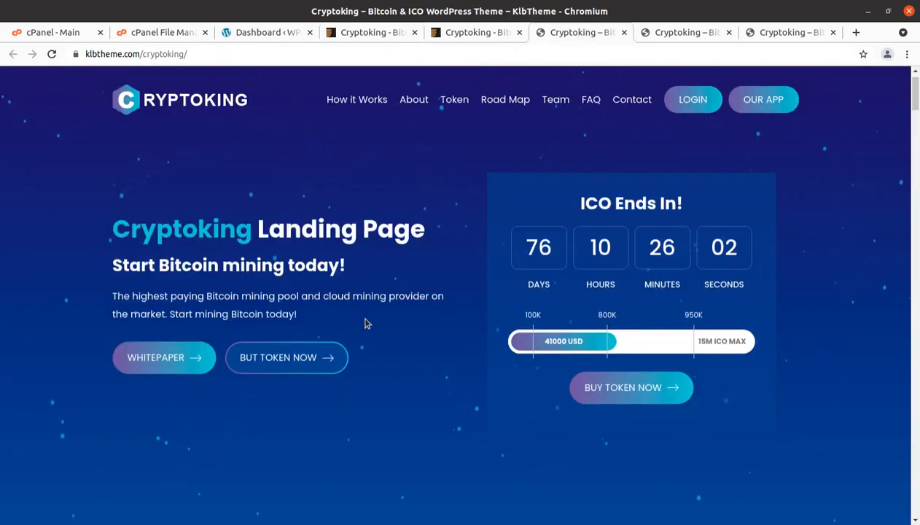
{"action": "scroll", "coordinate": [337, 291], "scroll_direction": "up", "scroll_amount": 1}
{"action": "scroll", "coordinate": [339, 295], "scroll_direction": "down", "scroll_amount": 1}
{"action": "scroll", "coordinate": [336, 293], "scroll_direction": "up", "scroll_amount": 1}
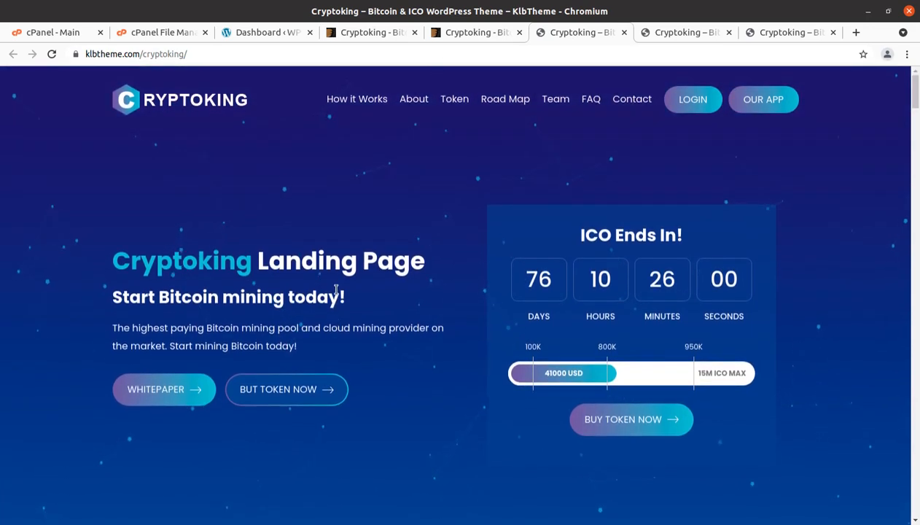
{"action": "scroll", "coordinate": [337, 295], "scroll_direction": "down", "scroll_amount": 4}
{"action": "scroll", "coordinate": [337, 294], "scroll_direction": "down", "scroll_amount": 8}
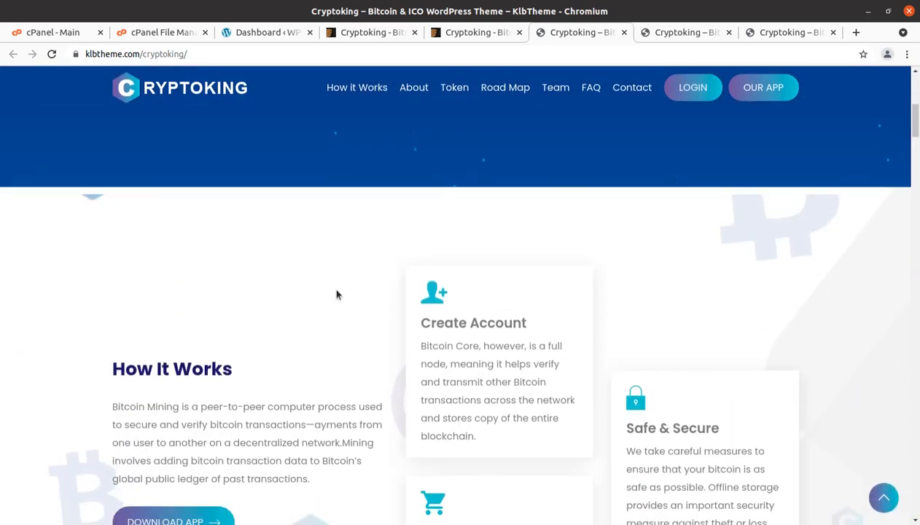
{"action": "scroll", "coordinate": [337, 295], "scroll_direction": "down", "scroll_amount": 7}
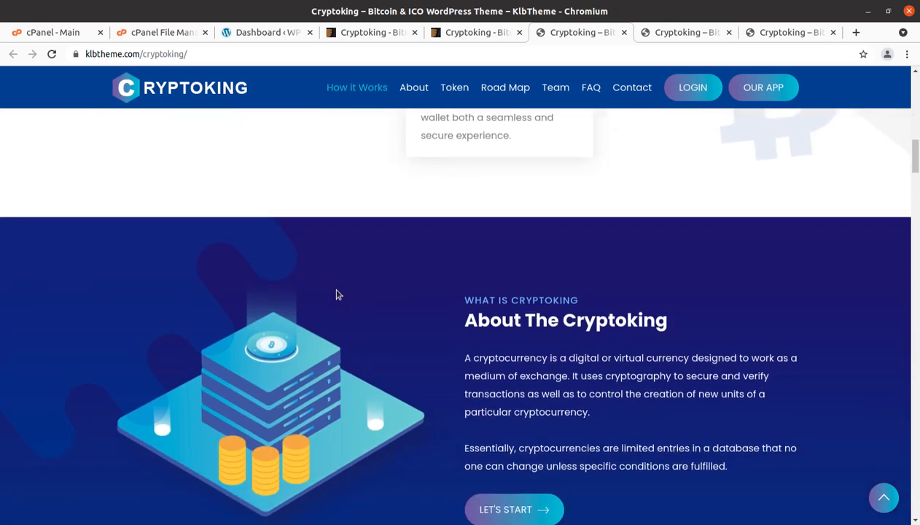
{"action": "scroll", "coordinate": [336, 294], "scroll_direction": "down", "scroll_amount": 8}
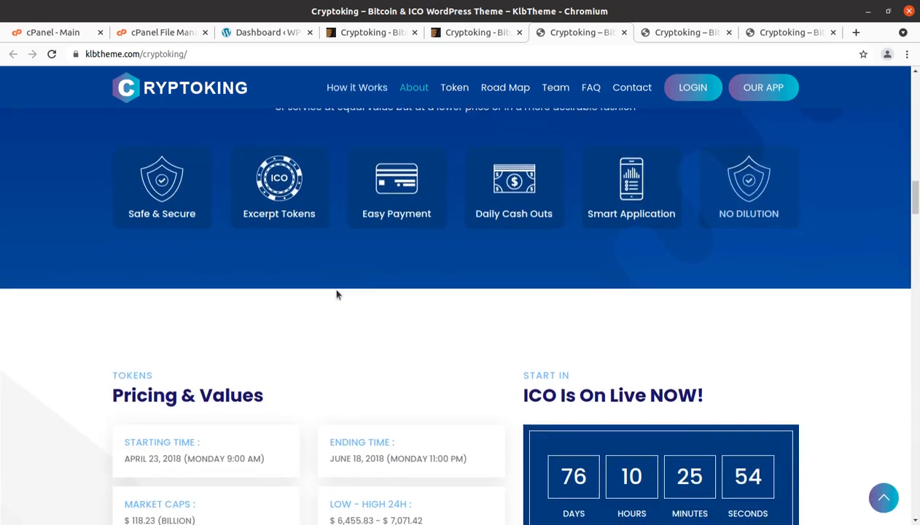
{"action": "scroll", "coordinate": [337, 294], "scroll_direction": "down", "scroll_amount": 10}
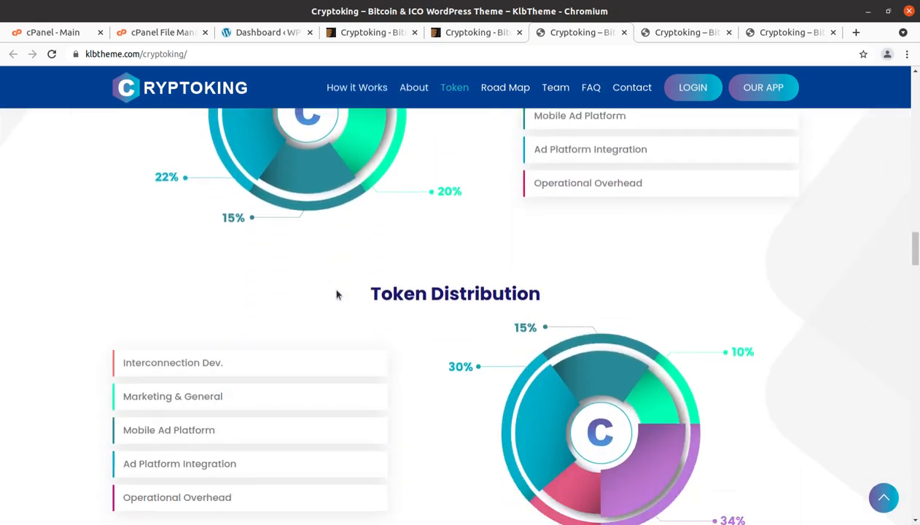
{"action": "scroll", "coordinate": [336, 295], "scroll_direction": "down", "scroll_amount": 2}
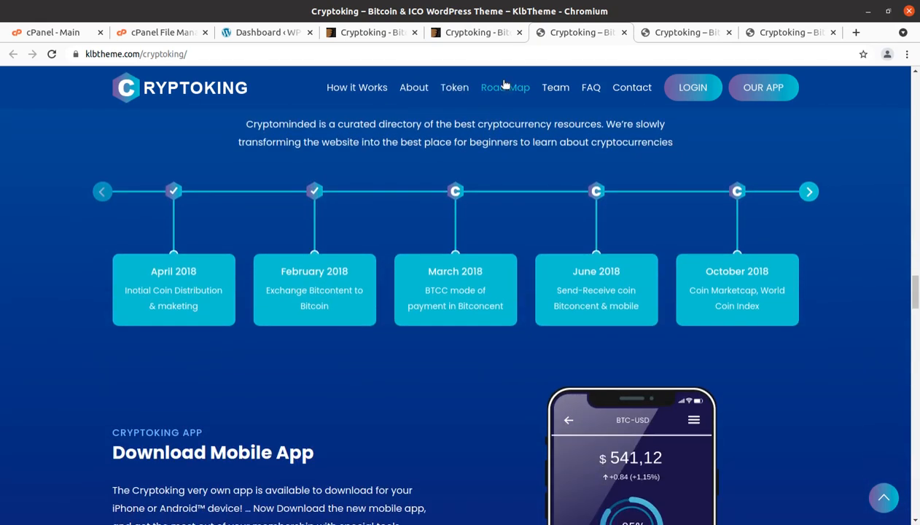
Look through the blue Cryptoking demo's sections, from the landing header to the mobile app section.
{"action": "left_click", "coordinate": [689, 34]}
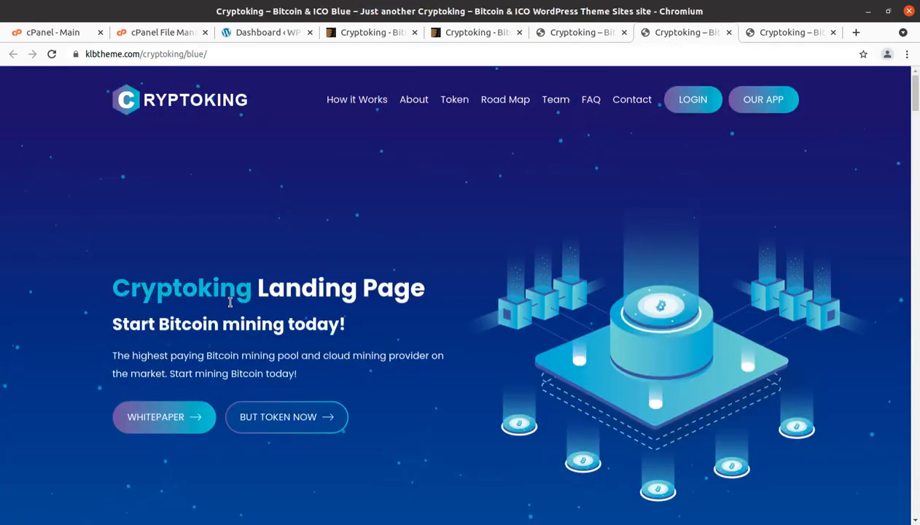
{"action": "scroll", "coordinate": [230, 306], "scroll_direction": "down", "scroll_amount": 8}
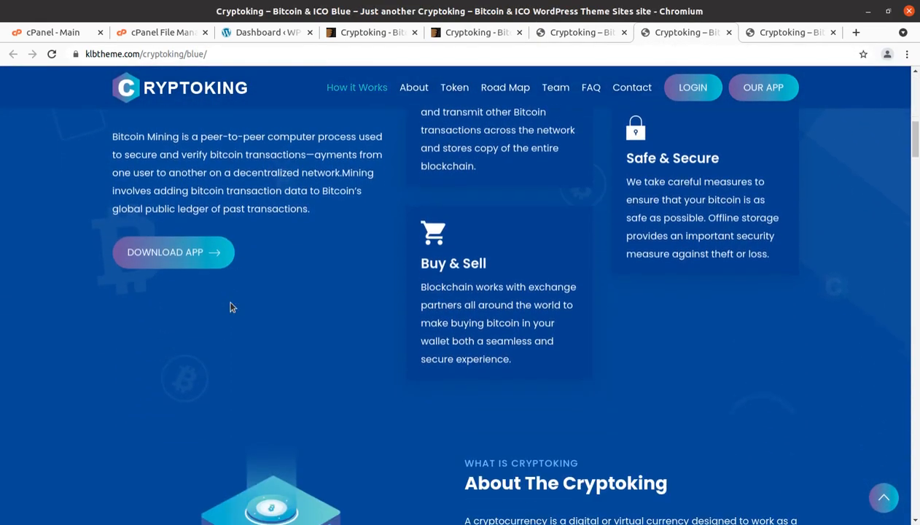
{"action": "scroll", "coordinate": [231, 308], "scroll_direction": "down", "scroll_amount": 10}
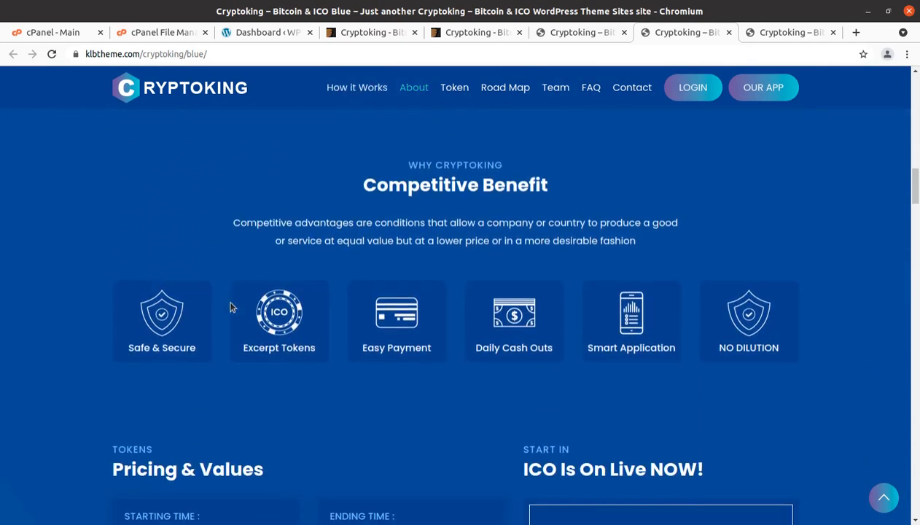
{"action": "scroll", "coordinate": [230, 307], "scroll_direction": "down", "scroll_amount": 10}
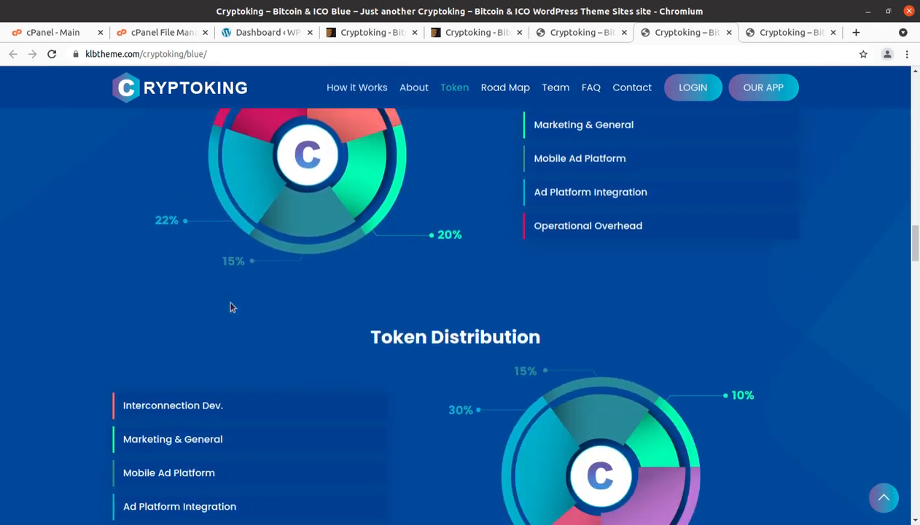
{"action": "scroll", "coordinate": [230, 307], "scroll_direction": "down", "scroll_amount": 10}
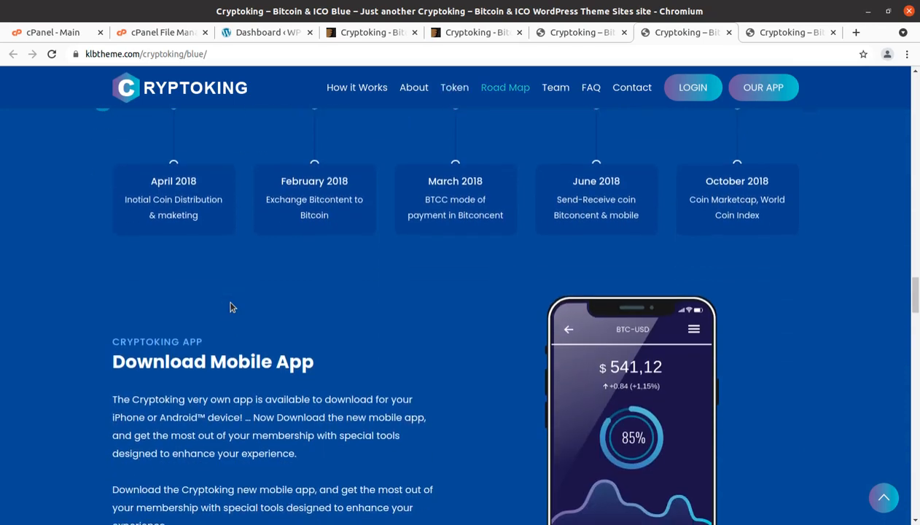
{"action": "scroll", "coordinate": [231, 307], "scroll_direction": "down", "scroll_amount": 5}
Look at the dark Cryptoking demo's header and How It Works section.
{"action": "left_click", "coordinate": [773, 37]}
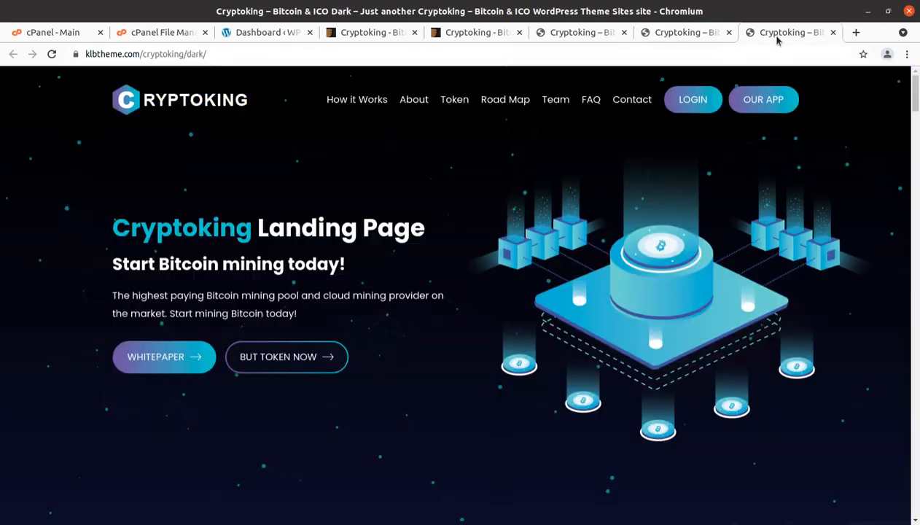
{"action": "scroll", "coordinate": [269, 242], "scroll_direction": "down", "scroll_amount": 5}
{"action": "scroll", "coordinate": [270, 247], "scroll_direction": "down", "scroll_amount": 9}
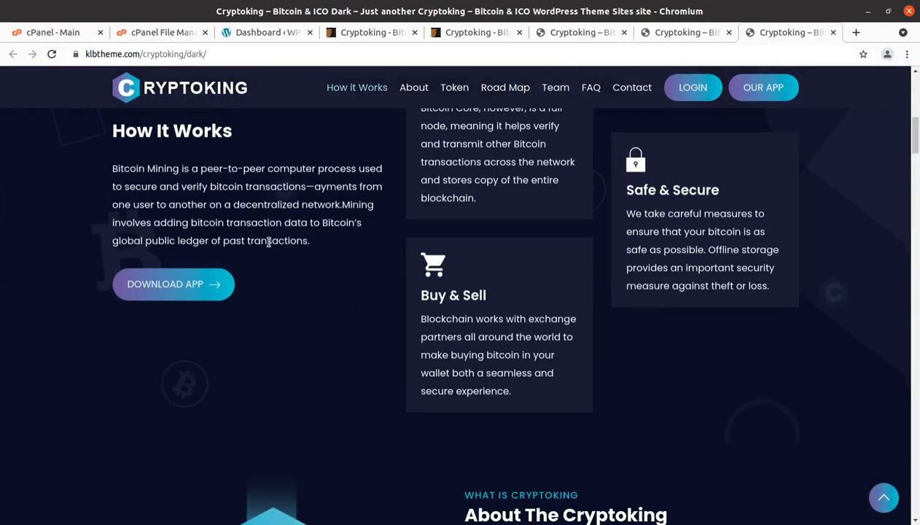
Review the landing page variants and the Why Choose Cryptoking feature list on the ThemeForest preview page.
{"action": "left_click", "coordinate": [482, 34]}
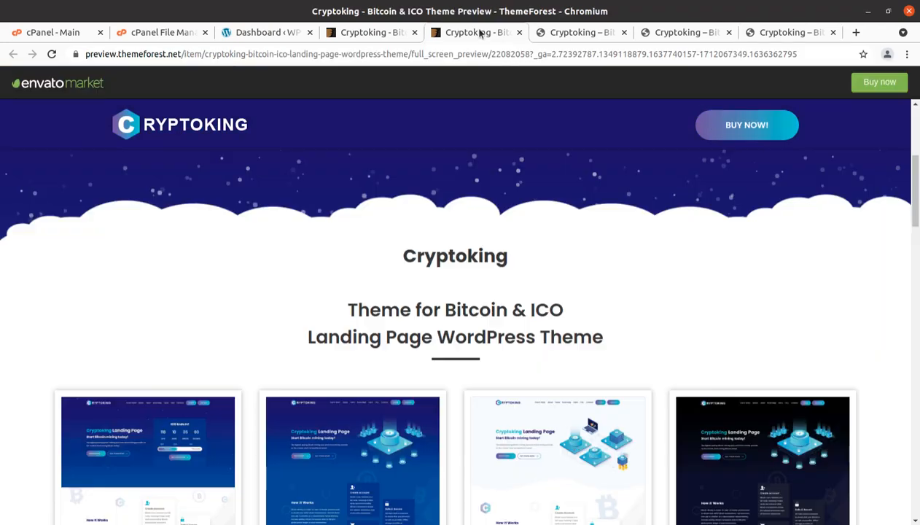
{"action": "scroll", "coordinate": [205, 340], "scroll_direction": "down", "scroll_amount": 2}
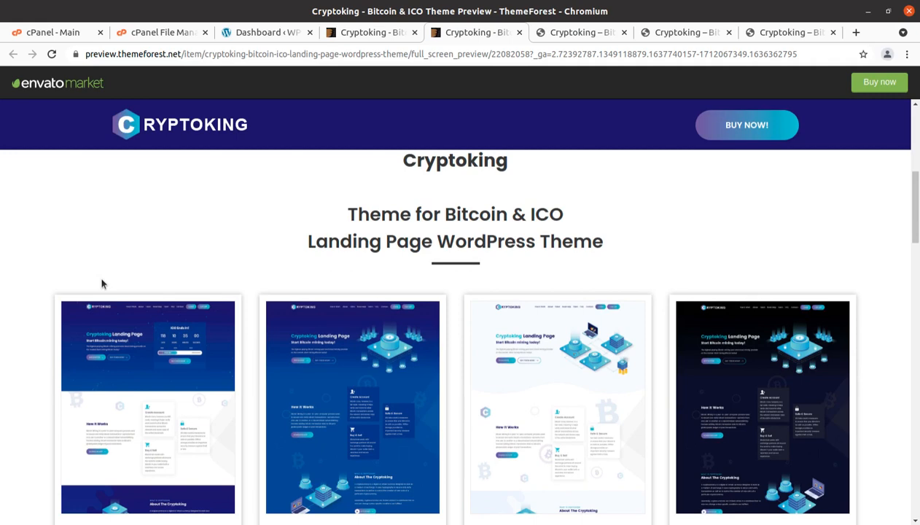
{"action": "scroll", "coordinate": [102, 284], "scroll_direction": "down", "scroll_amount": 6}
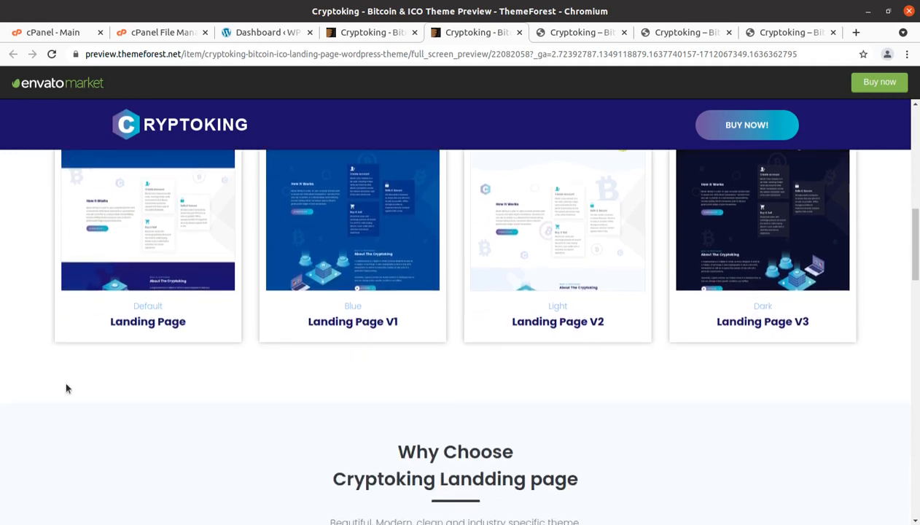
{"action": "scroll", "coordinate": [65, 379], "scroll_direction": "down", "scroll_amount": 2}
{"action": "scroll", "coordinate": [66, 389], "scroll_direction": "down", "scroll_amount": 6}
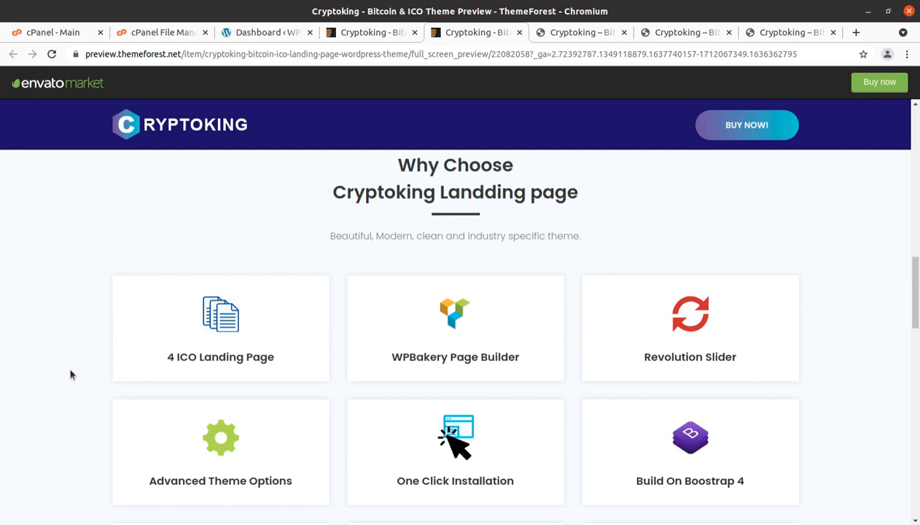
{"action": "scroll", "coordinate": [71, 374], "scroll_direction": "down", "scroll_amount": 3}
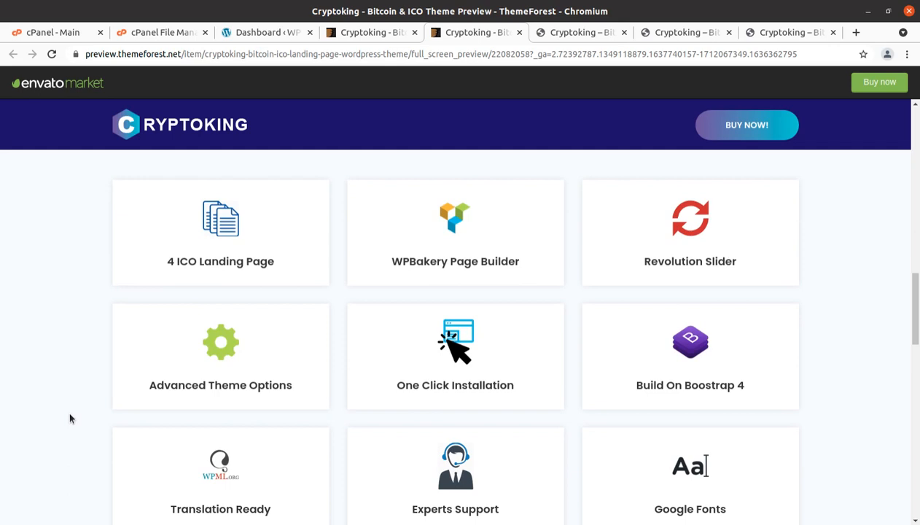
{"action": "scroll", "coordinate": [71, 418], "scroll_direction": "down", "scroll_amount": 2}
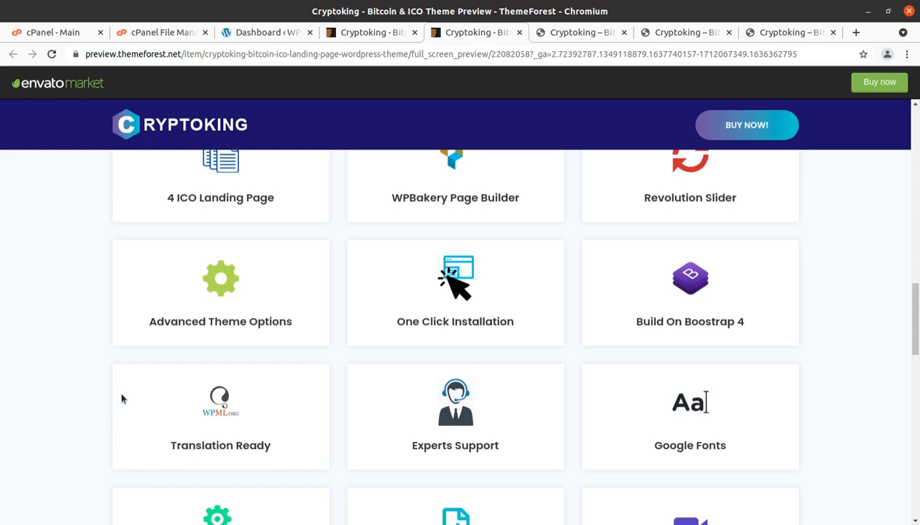
{"action": "scroll", "coordinate": [387, 432], "scroll_direction": "down", "scroll_amount": 7}
{"action": "scroll", "coordinate": [298, 428], "scroll_direction": "up", "scroll_amount": 20}
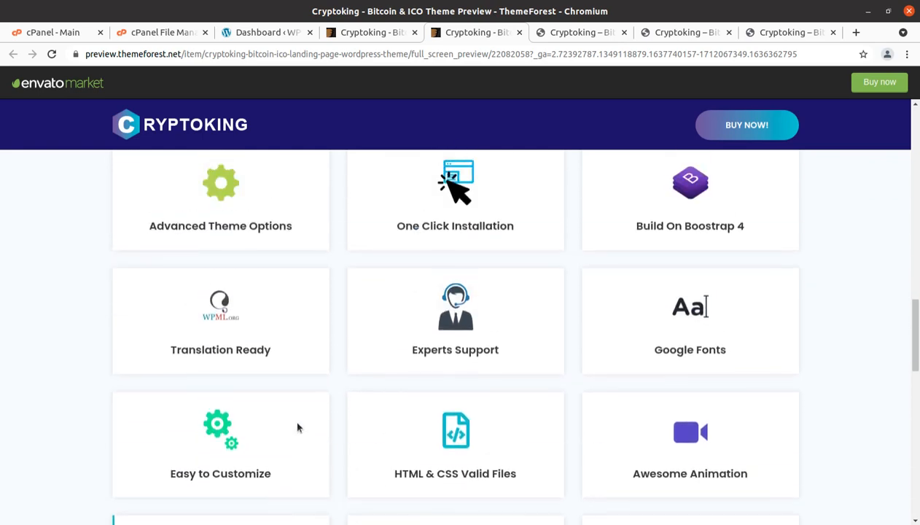
{"action": "scroll", "coordinate": [297, 428], "scroll_direction": "up", "scroll_amount": 5}
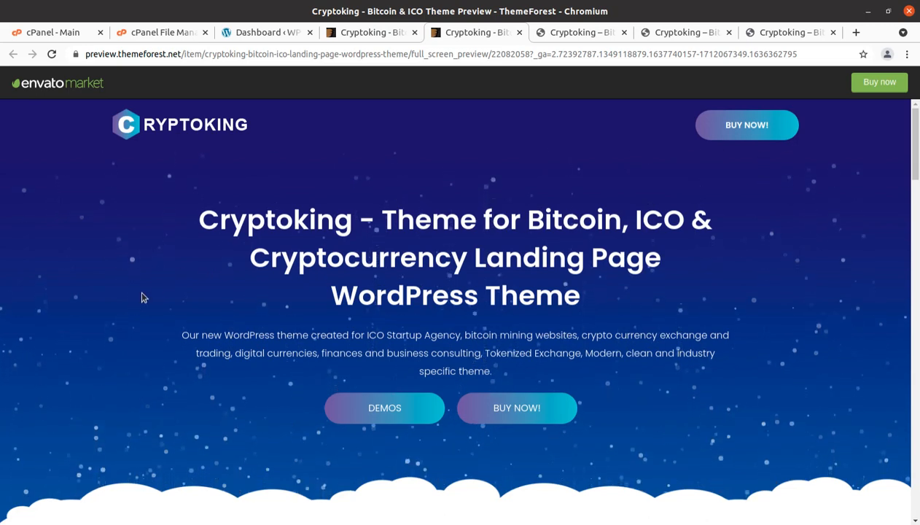
{"action": "scroll", "coordinate": [156, 309], "scroll_direction": "down", "scroll_amount": 1}
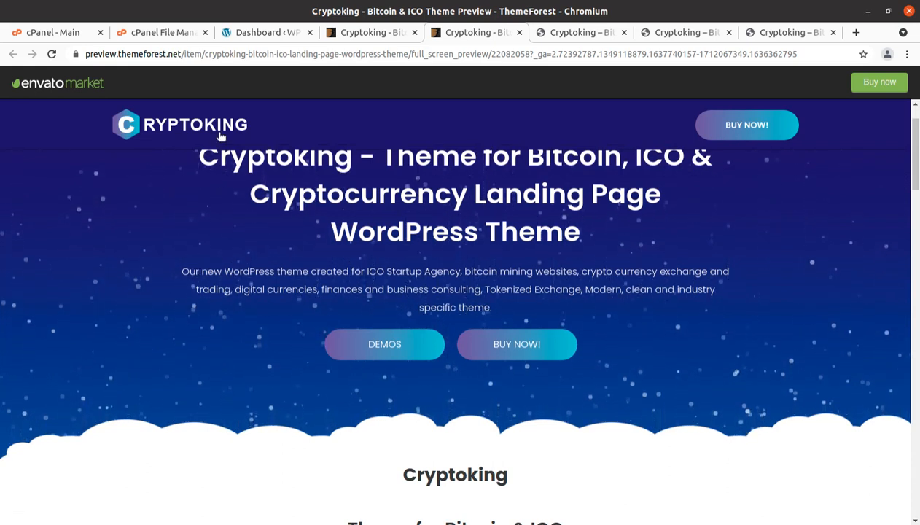
Switch to the WordPress dashboard of the WP Themes site.
{"action": "left_click", "coordinate": [257, 33]}
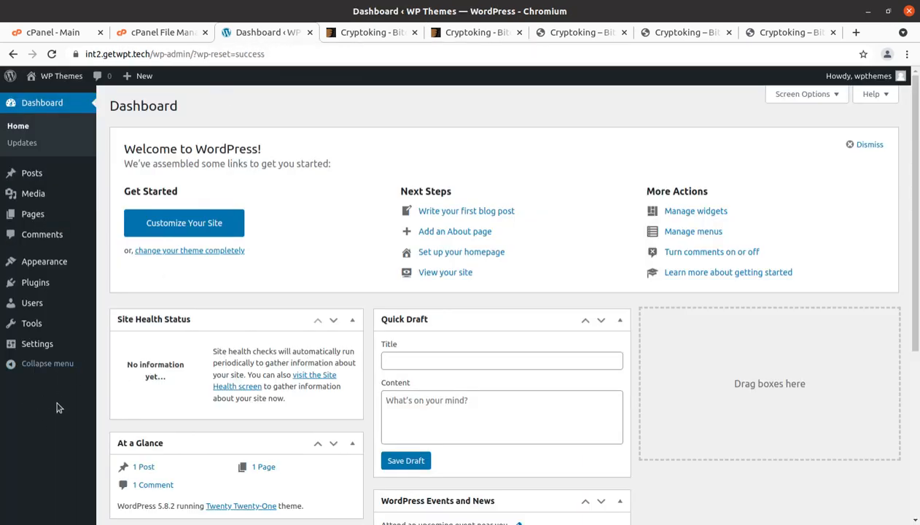
Check the dashboard's WordPress version, then switch to the file manager and inspect the demo-data XML file in the cryptoking_v2.0.9 folder.
{"action": "scroll", "coordinate": [108, 415], "scroll_direction": "down", "scroll_amount": 3}
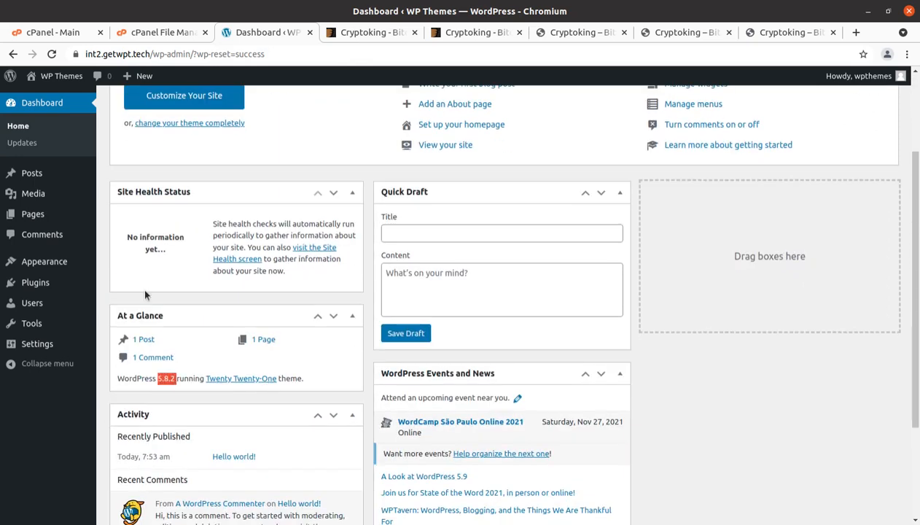
{"action": "key", "text": "alt+Tab"}
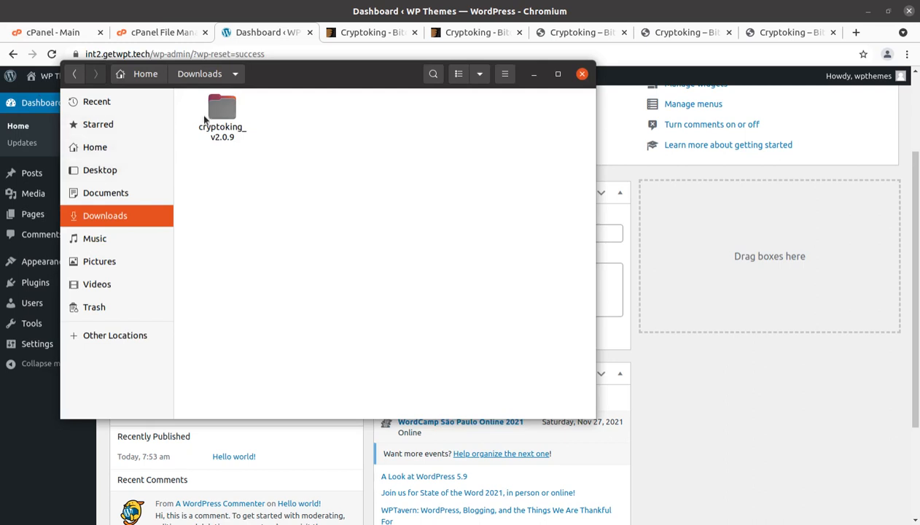
{"action": "double_click", "coordinate": [220, 108]}
{"action": "left_click", "coordinate": [195, 113]}
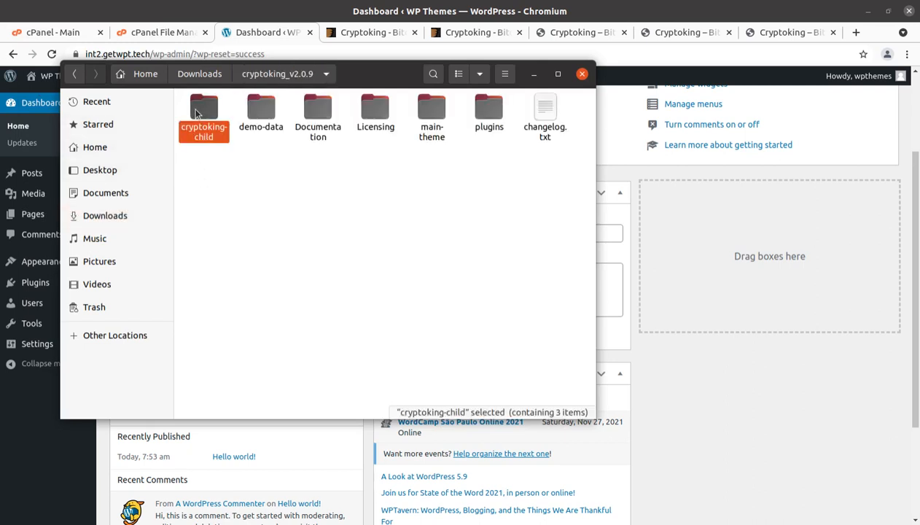
{"action": "double_click", "coordinate": [260, 117]}
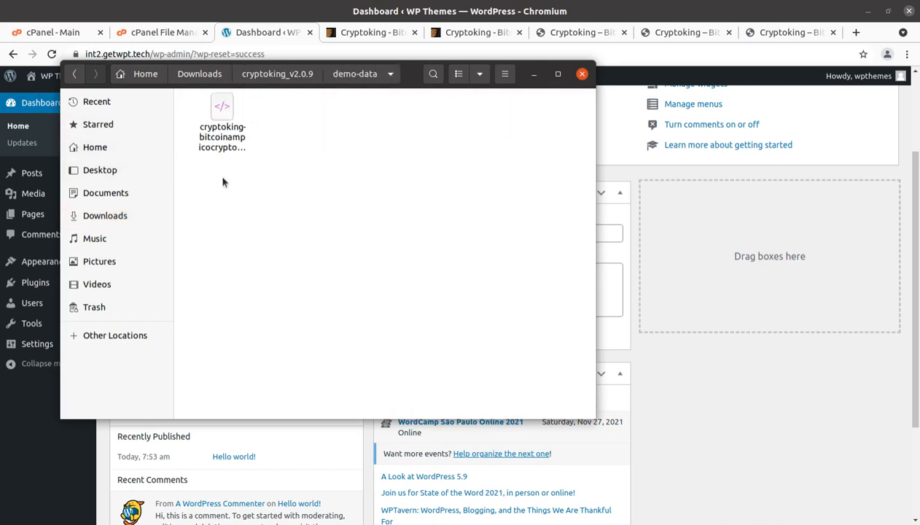
{"action": "left_click", "coordinate": [246, 129]}
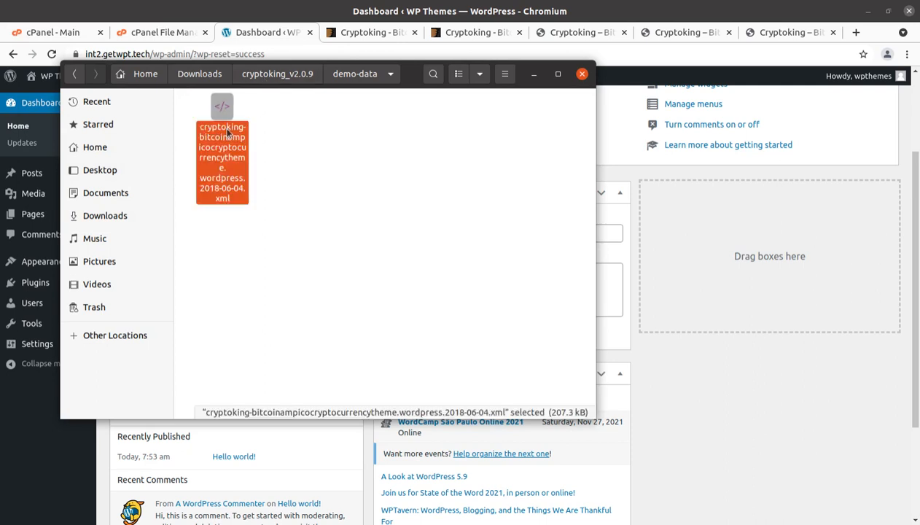
Review the Documentation and Licensing folders of cryptoking_v2.0.9 and locate cryptoking.zip in the main-theme folder.
{"action": "left_click", "coordinate": [277, 73]}
{"action": "left_click", "coordinate": [318, 126]}
{"action": "left_click", "coordinate": [362, 113]}
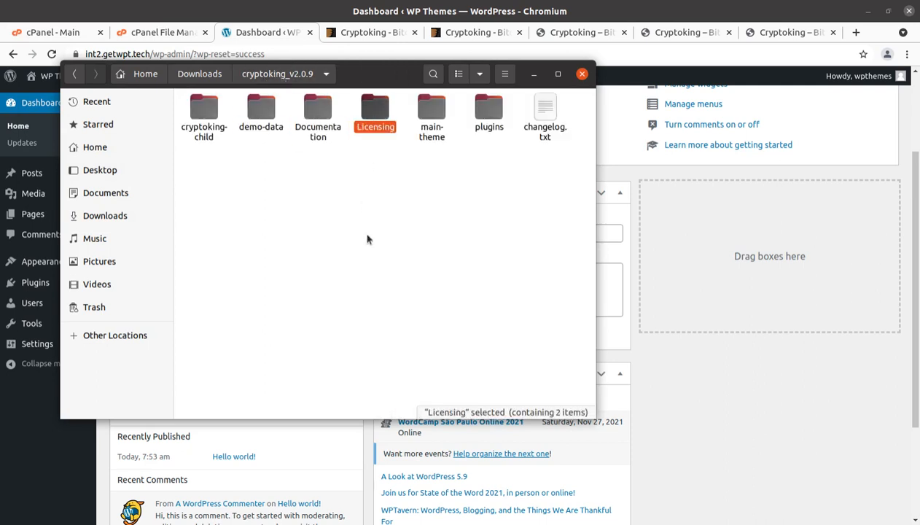
{"action": "left_click", "coordinate": [434, 133]}
{"action": "double_click", "coordinate": [432, 121]}
{"action": "left_click", "coordinate": [220, 111]}
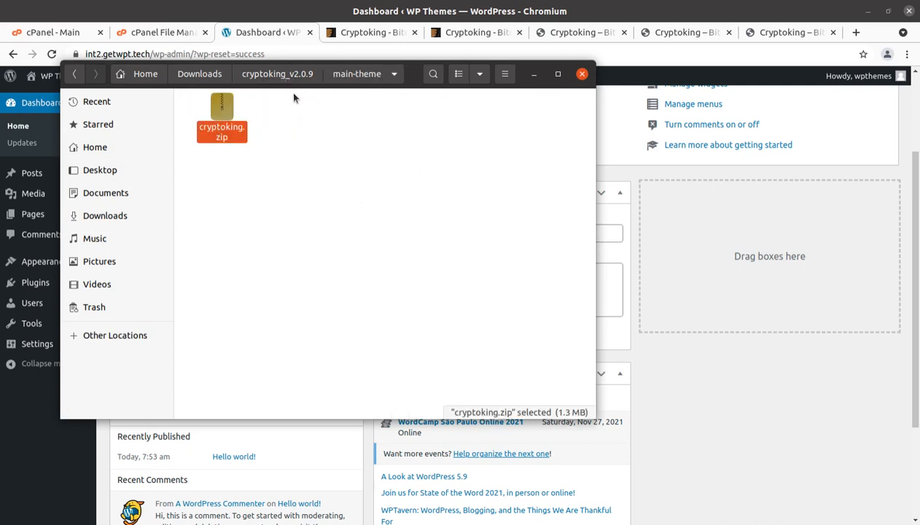
Examine the bundled plugin archives in the plugins folder of cryptoking_v2.0.9, from easy_installer.zip to revslider.zip.
{"action": "left_click", "coordinate": [277, 74]}
{"action": "double_click", "coordinate": [487, 110]}
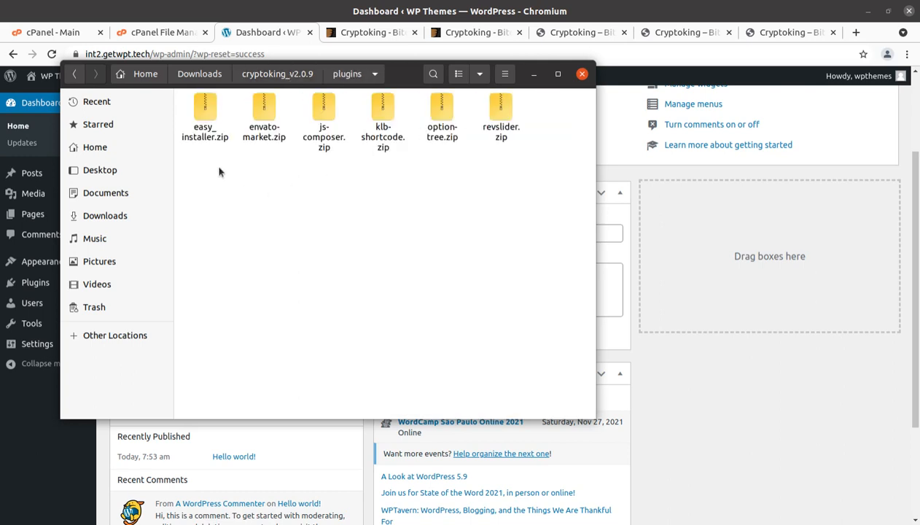
{"action": "left_click", "coordinate": [204, 135]}
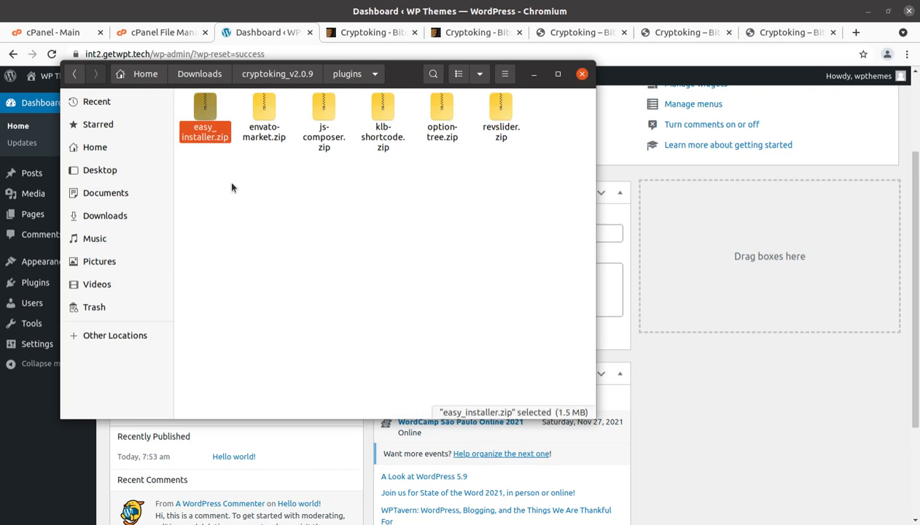
{"action": "left_click", "coordinate": [265, 137]}
{"action": "left_click", "coordinate": [315, 152]}
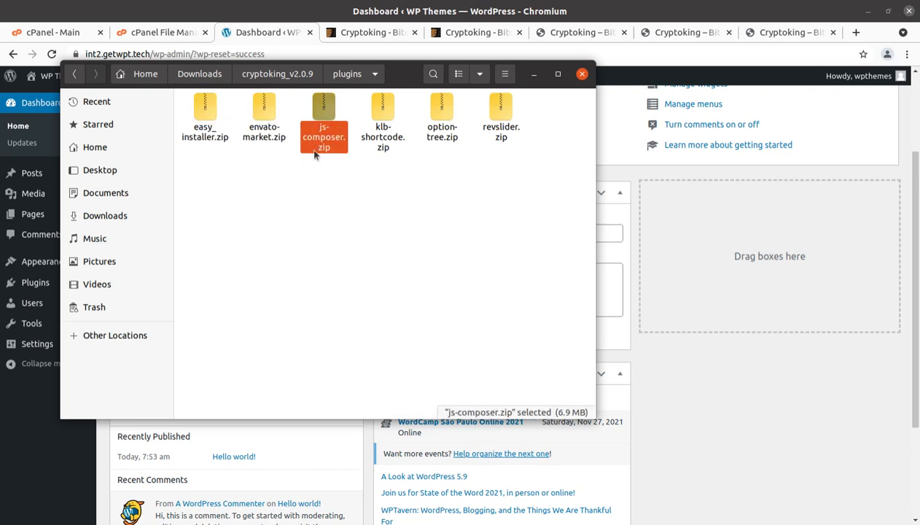
{"action": "left_click", "coordinate": [383, 140]}
{"action": "left_click", "coordinate": [442, 132]}
{"action": "left_click", "coordinate": [490, 132]}
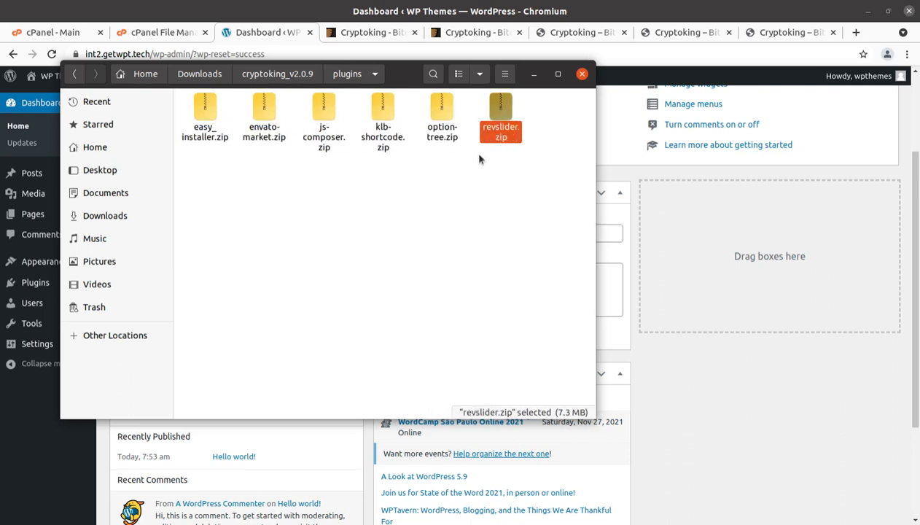
Recheck the cryptoking.zip archive in the main-theme folder and minimize the file manager.
{"action": "left_click", "coordinate": [275, 76]}
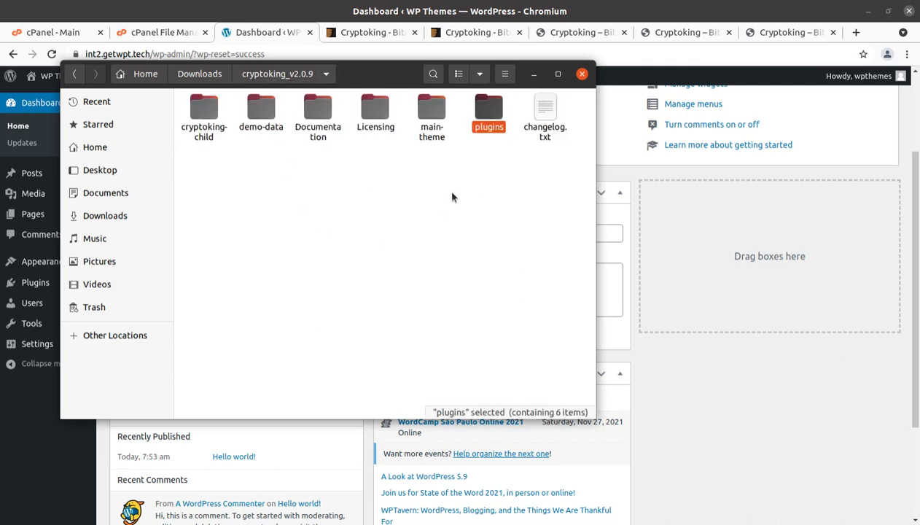
{"action": "double_click", "coordinate": [430, 112]}
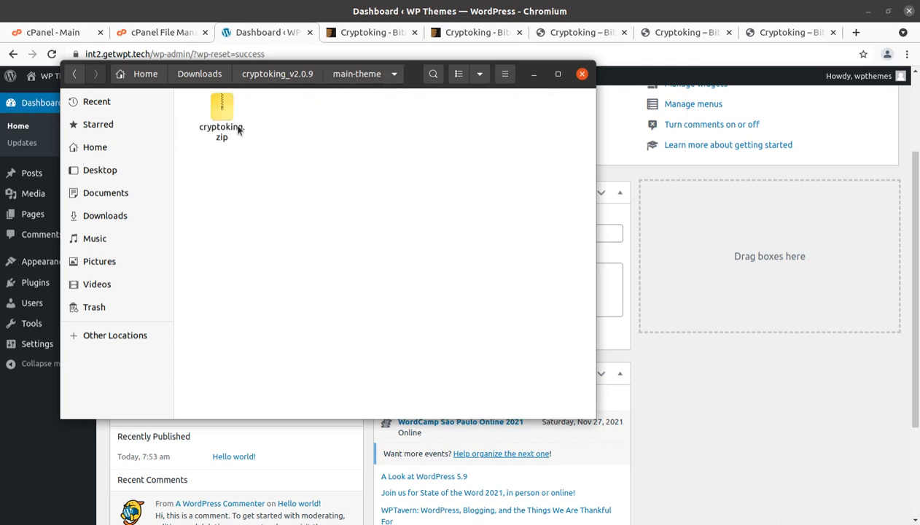
{"action": "left_click", "coordinate": [532, 74]}
Open the theme upload form on the WordPress Add Themes page.
{"action": "scroll", "coordinate": [264, 357], "scroll_direction": "up", "scroll_amount": 3}
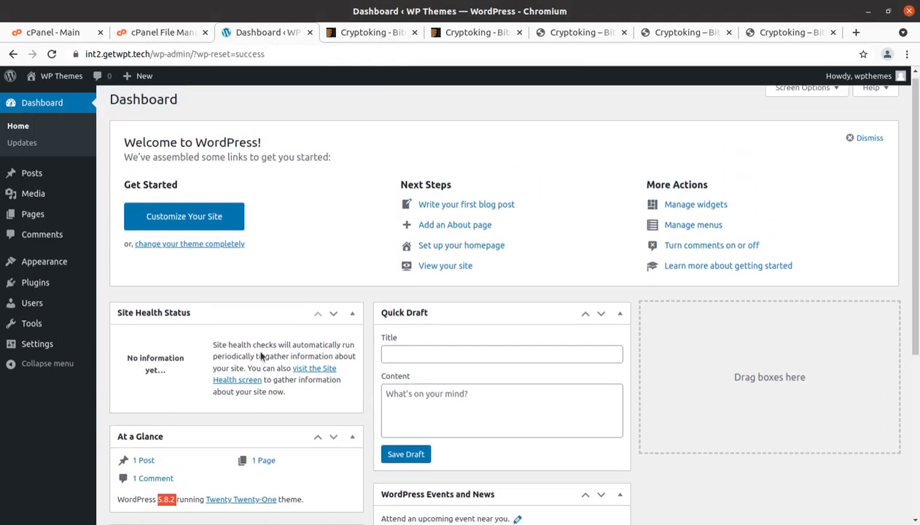
{"action": "mouse_move", "coordinate": [53, 268]}
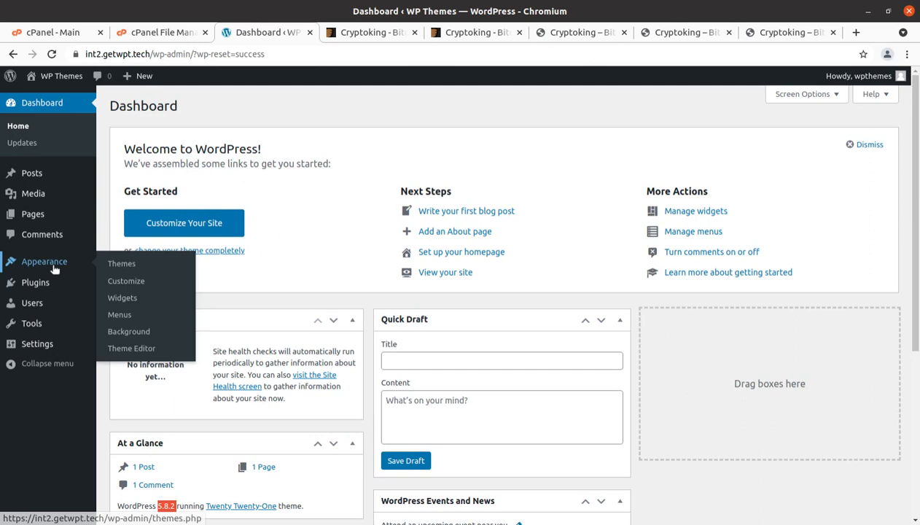
{"action": "left_click", "coordinate": [122, 265]}
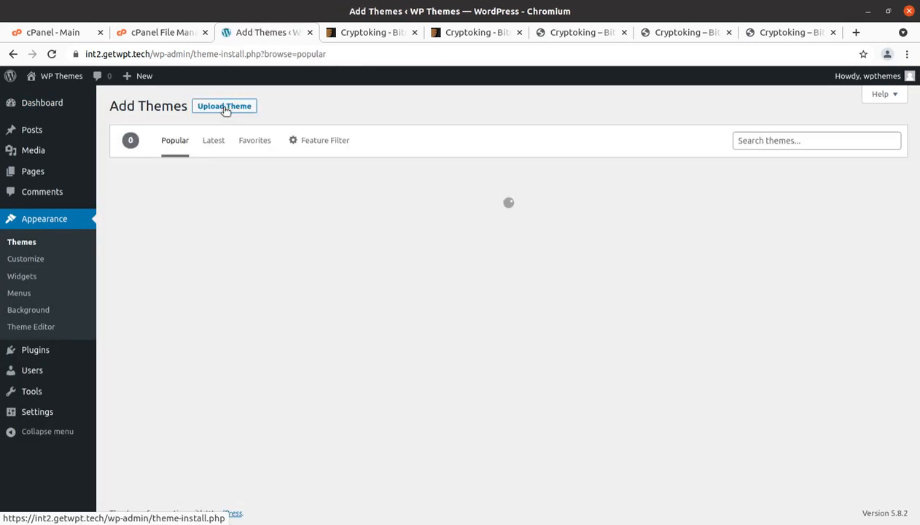
{"action": "left_click", "coordinate": [244, 111]}
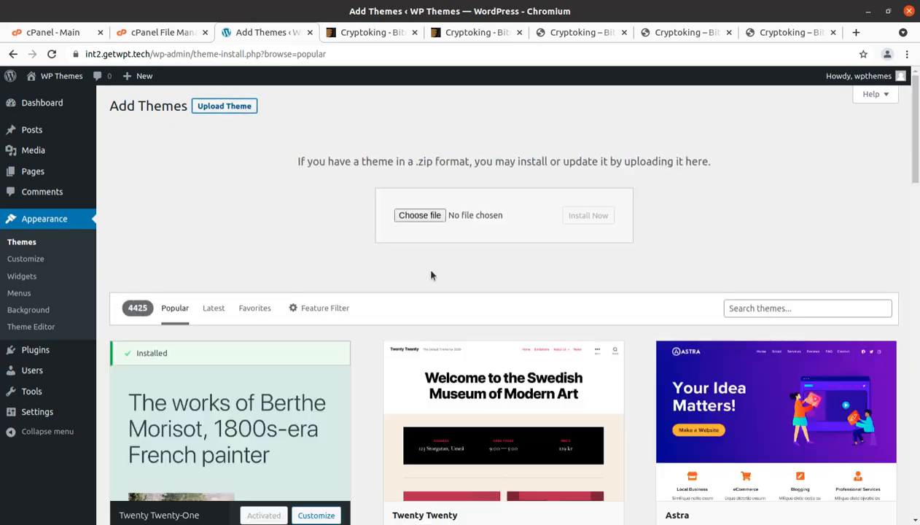
{"action": "left_click", "coordinate": [419, 217]}
{"action": "double_click", "coordinate": [261, 82]}
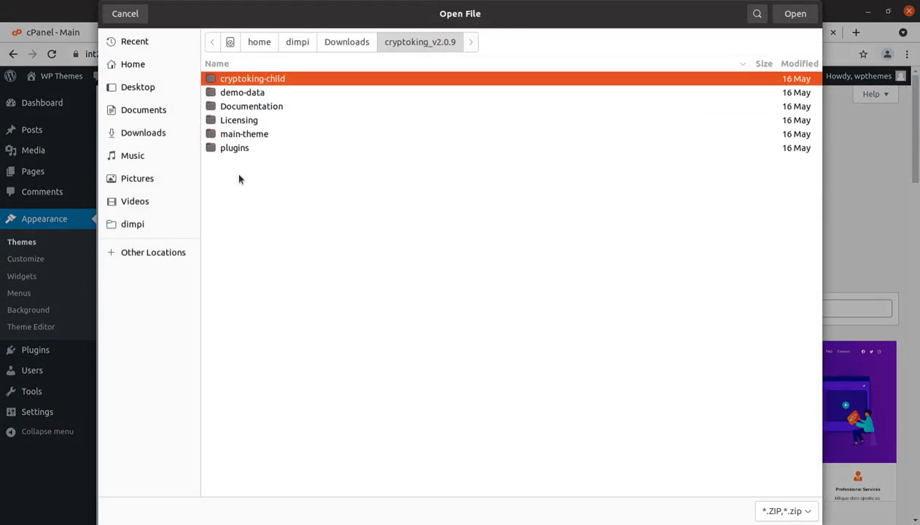
{"action": "double_click", "coordinate": [254, 133]}
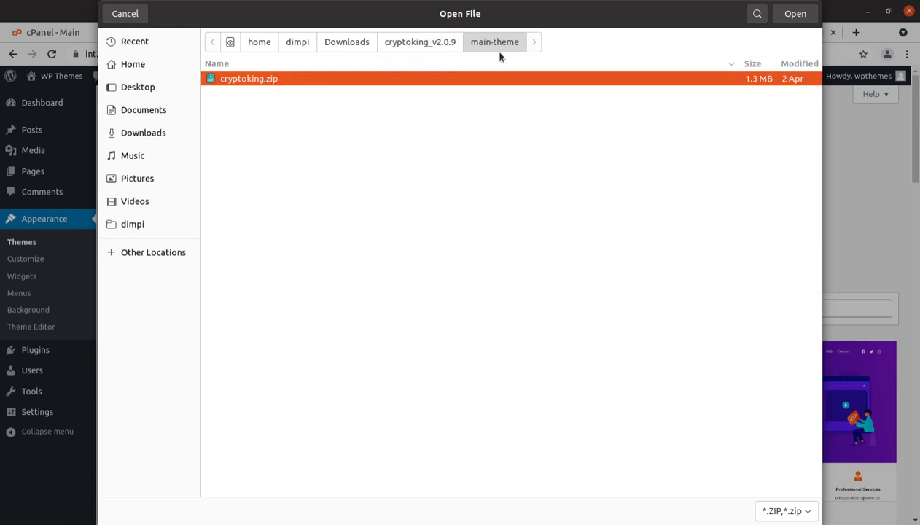
{"action": "left_click", "coordinate": [126, 17]}
Switch to the cPanel File Manager and check the wp-content/themes part of the current directory path.
{"action": "left_click", "coordinate": [159, 33]}
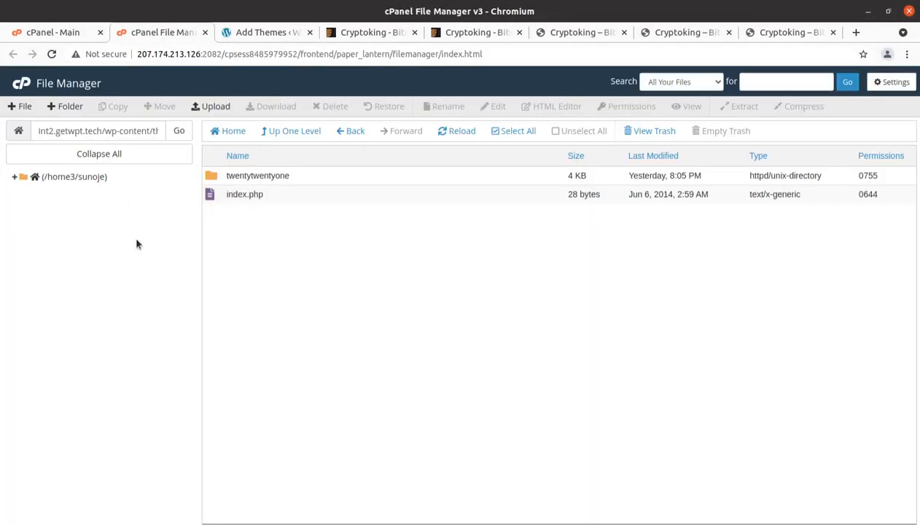
{"action": "left_click_drag", "start_coordinate": [100, 131], "coordinate": [214, 135]}
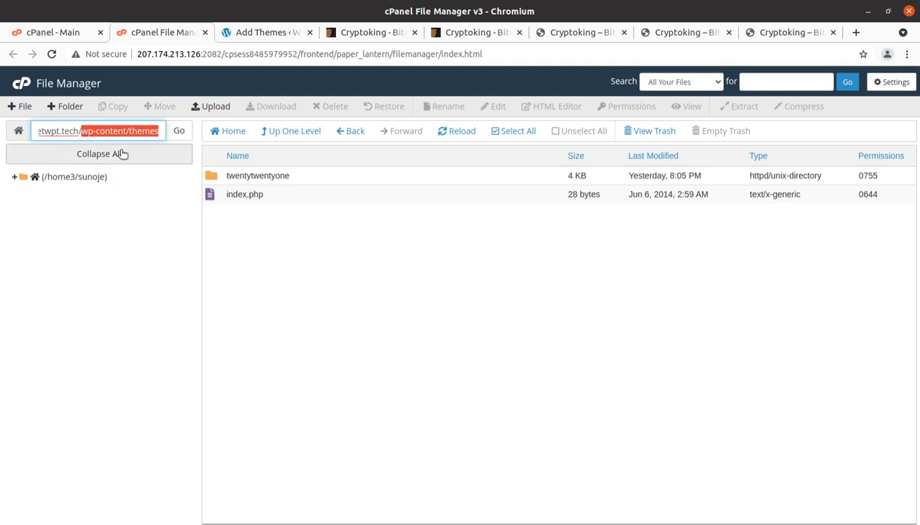
{"action": "left_click", "coordinate": [130, 203]}
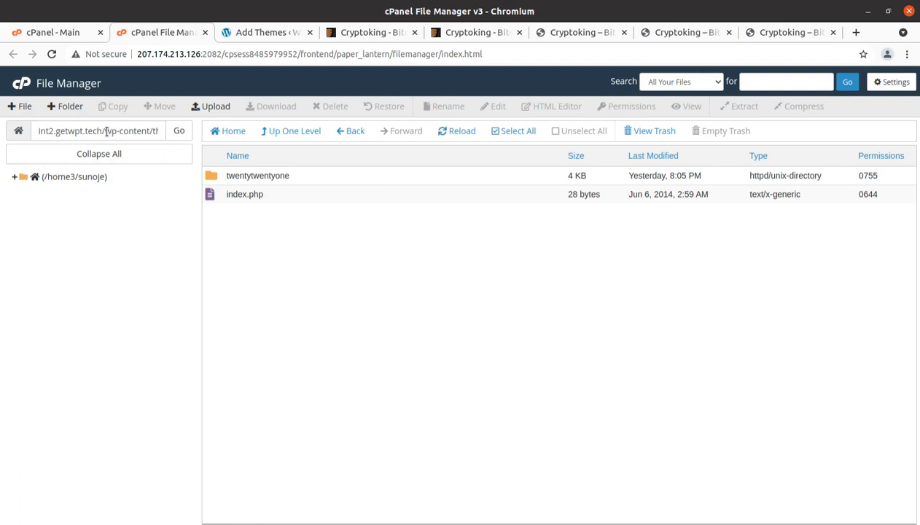
{"action": "left_click_drag", "start_coordinate": [105, 131], "coordinate": [178, 139]}
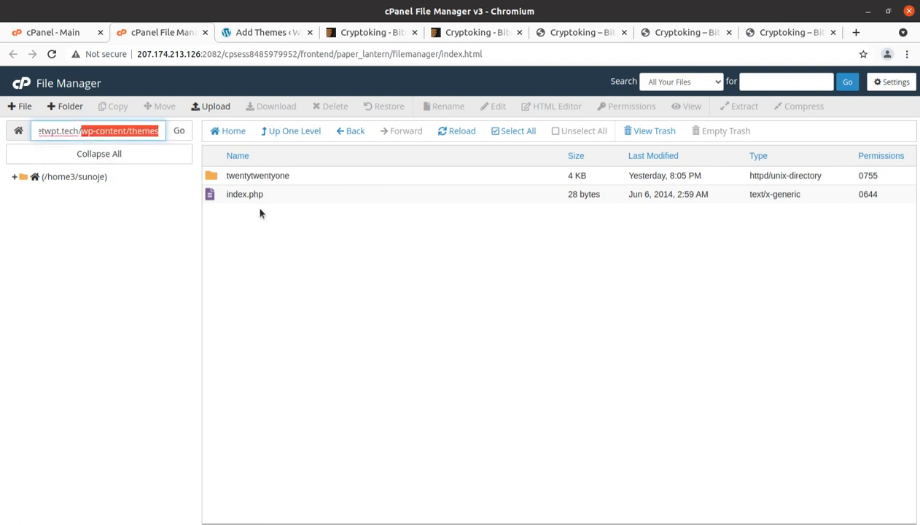
Upload cryptoking.zip from the main-theme folder to the site's wp-content/themes directory and return to that directory.
{"action": "left_click", "coordinate": [215, 110]}
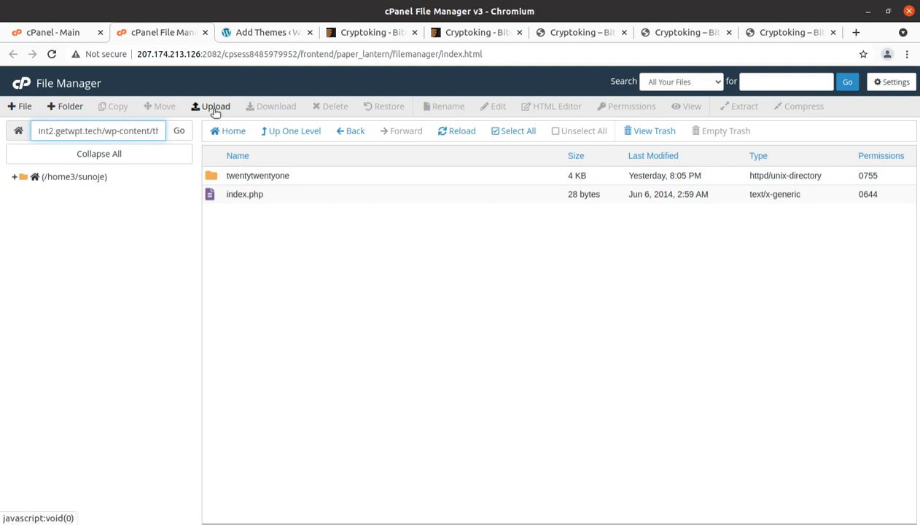
{"action": "left_click", "coordinate": [442, 279]}
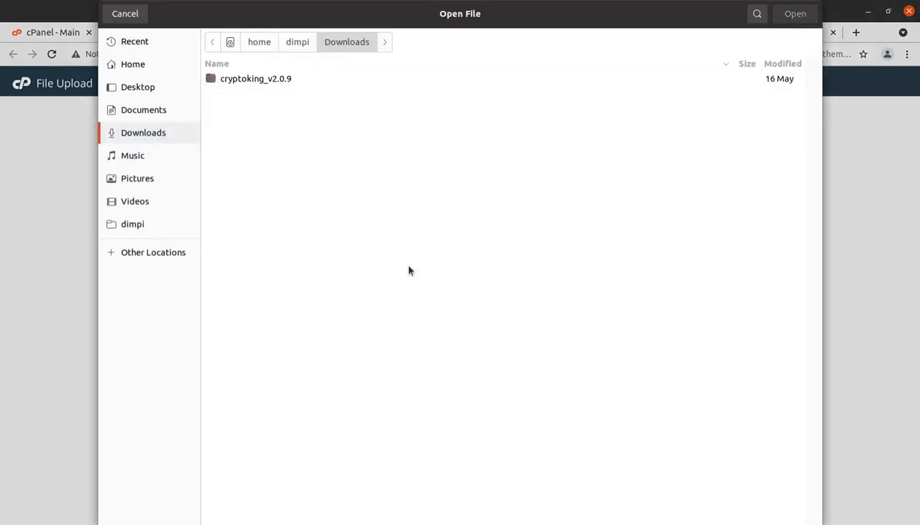
{"action": "double_click", "coordinate": [263, 79]}
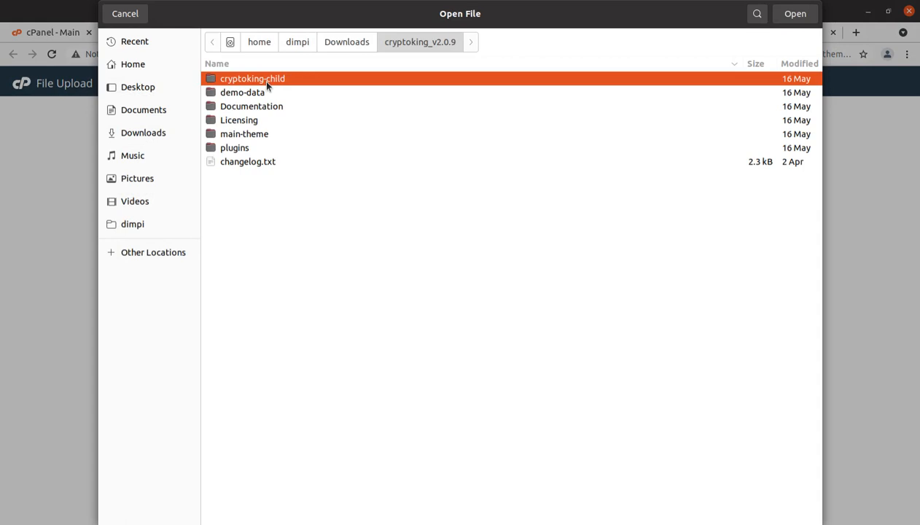
{"action": "double_click", "coordinate": [246, 133]}
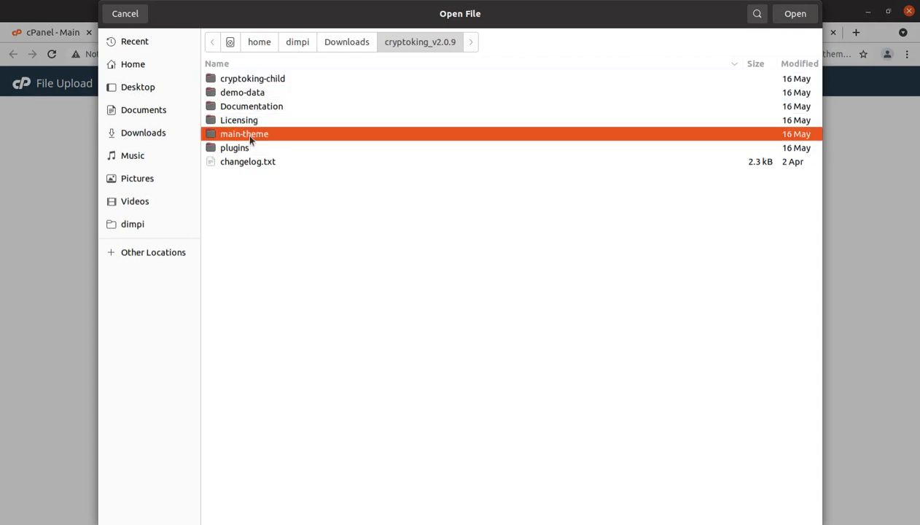
{"action": "left_click", "coordinate": [794, 16]}
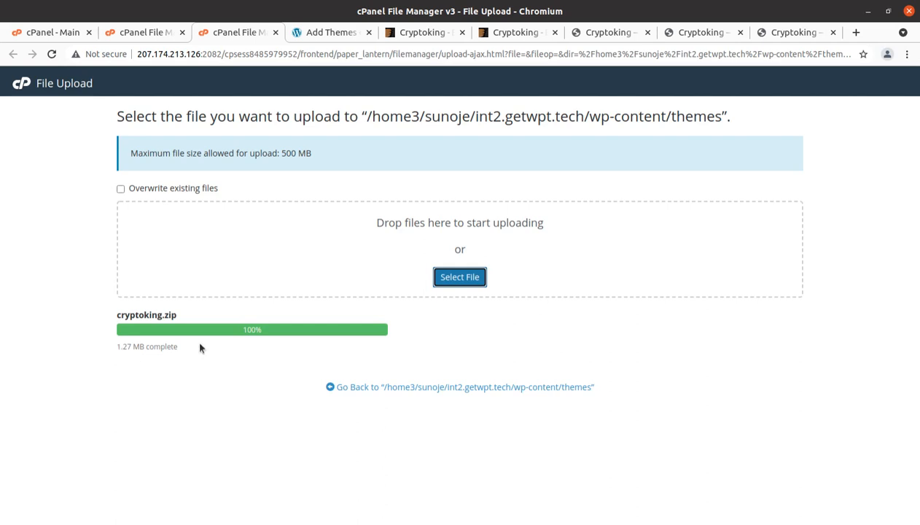
{"action": "double_click", "coordinate": [250, 330]}
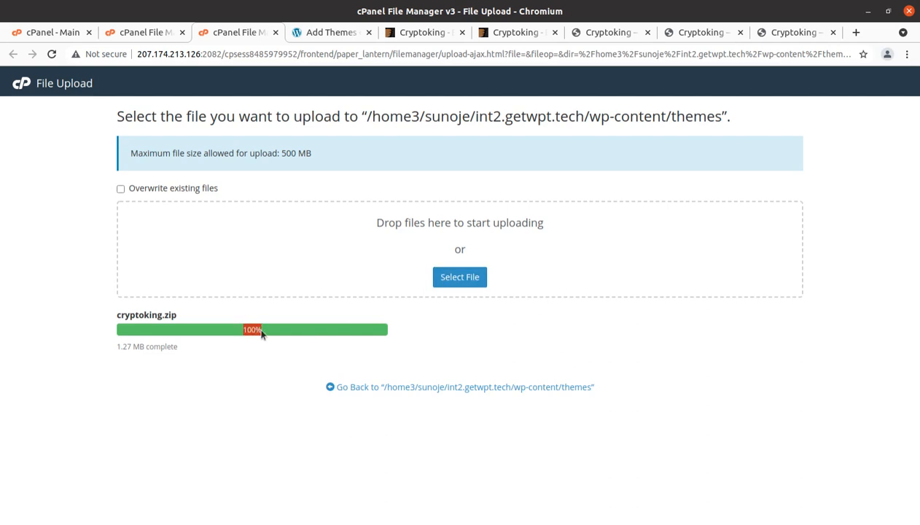
{"action": "left_click", "coordinate": [336, 395]}
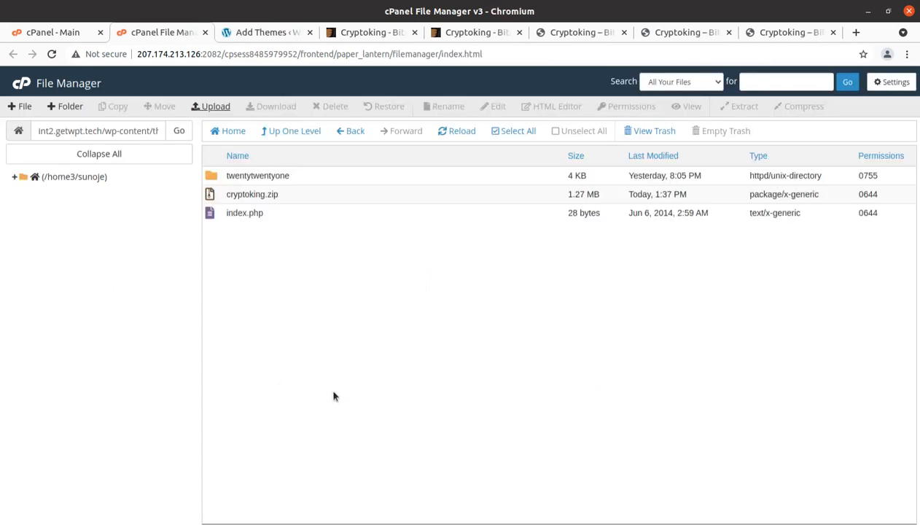
Extract cryptoking.zip into the /int2.getwpt.tech/wp-content/themes directory and close the extraction results.
{"action": "left_click", "coordinate": [296, 196]}
{"action": "right_click", "coordinate": [296, 197]}
{"action": "left_click", "coordinate": [328, 327]}
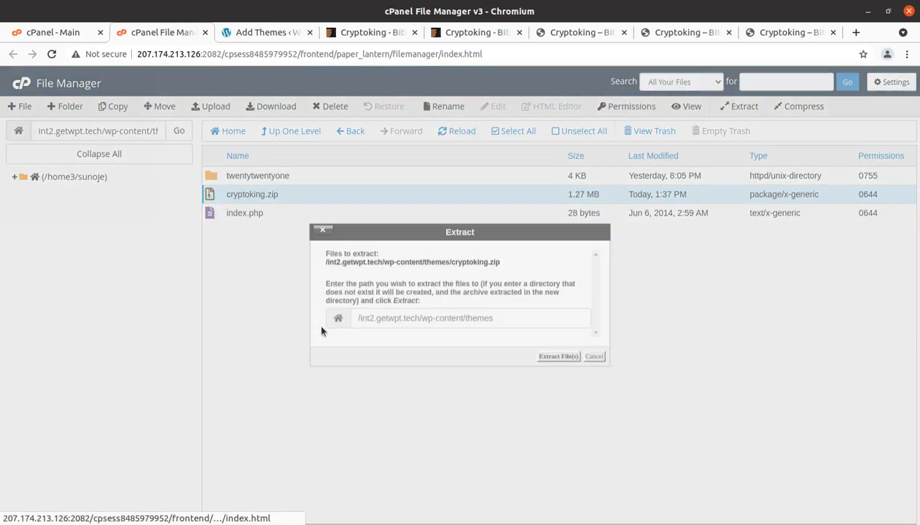
{"action": "left_click", "coordinate": [530, 355]}
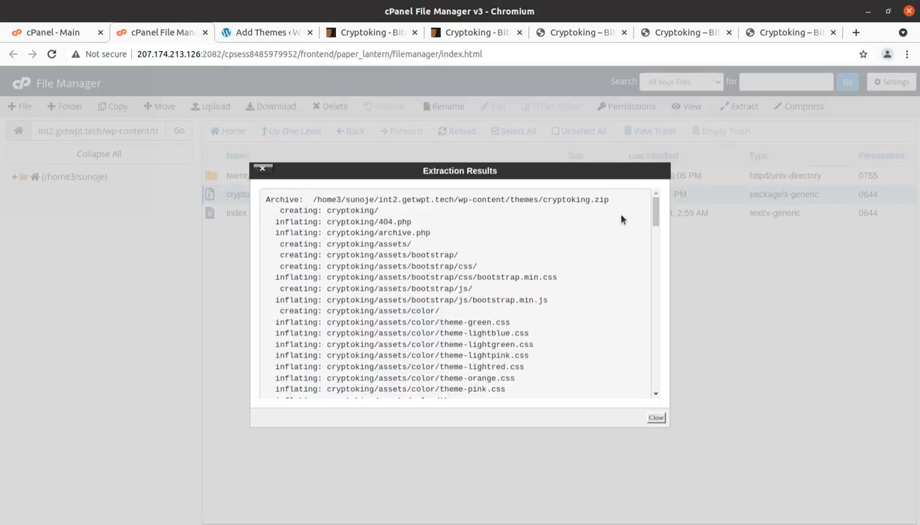
{"action": "left_click", "coordinate": [656, 420]}
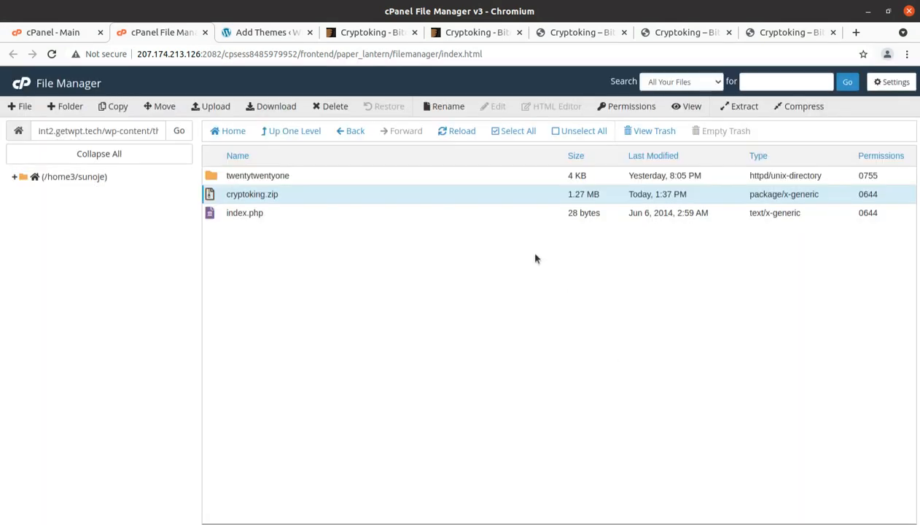
Reload the themes directory and look through the files in the extracted cryptoking folder.
{"action": "left_click", "coordinate": [462, 131]}
{"action": "double_click", "coordinate": [284, 180]}
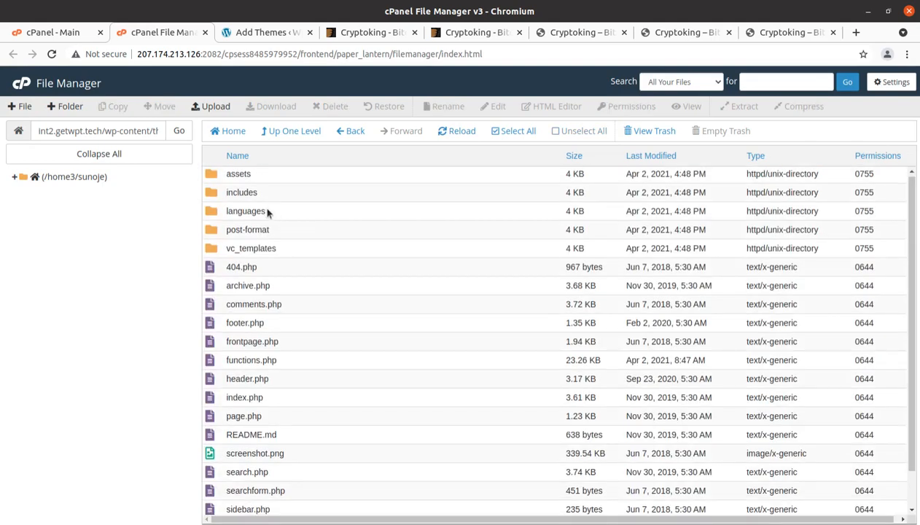
{"action": "scroll", "coordinate": [268, 213], "scroll_direction": "down", "scroll_amount": 2}
{"action": "scroll", "coordinate": [268, 213], "scroll_direction": "up", "scroll_amount": 2}
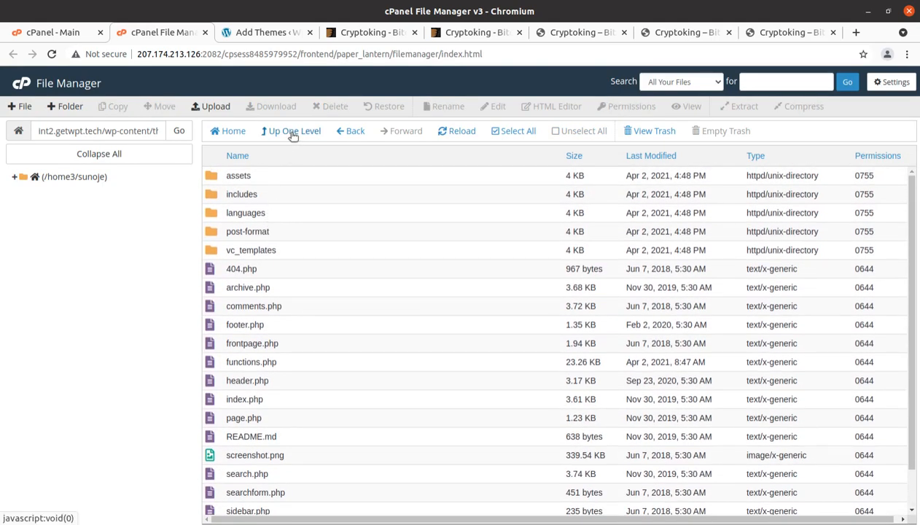
Return to the themes directory and permanently delete cryptoking.zip, skipping the trash.
{"action": "left_click", "coordinate": [292, 132]}
{"action": "left_click", "coordinate": [314, 213]}
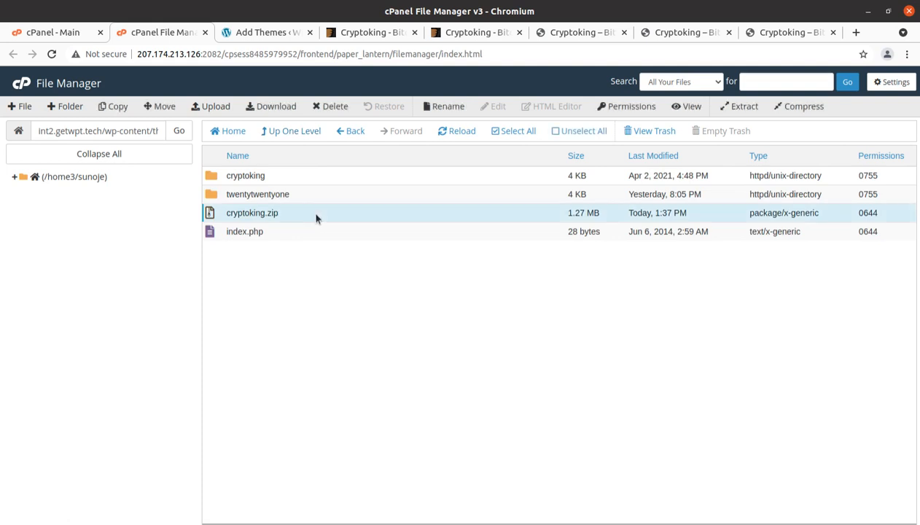
{"action": "left_click", "coordinate": [330, 106]}
{"action": "left_click", "coordinate": [335, 301]}
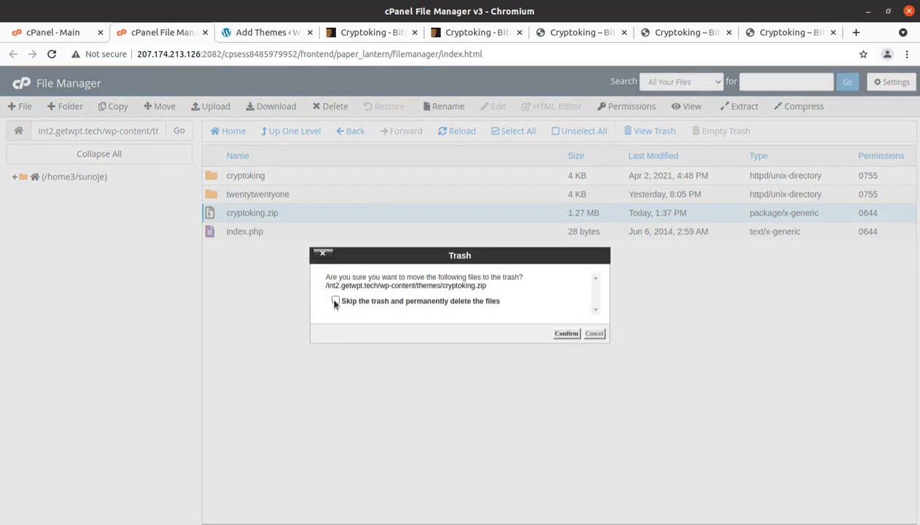
{"action": "left_click", "coordinate": [568, 334]}
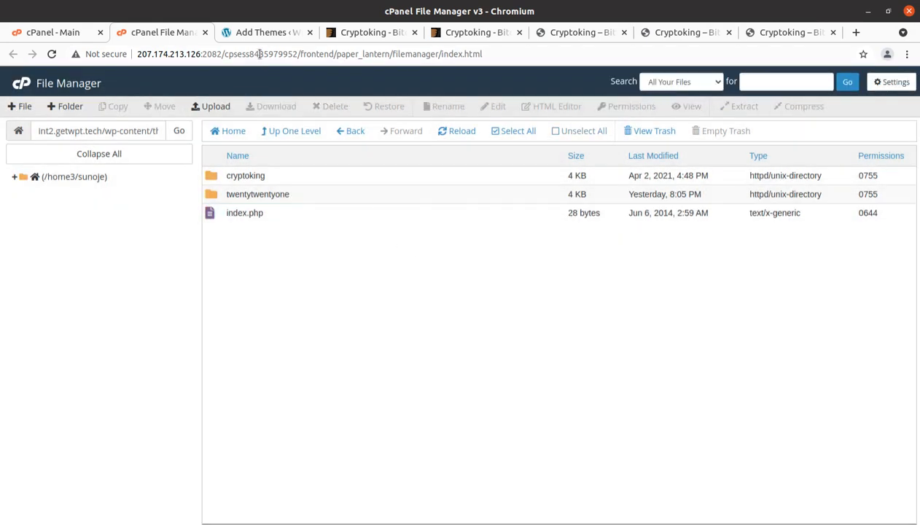
Look at the WordPress theme upload page, then check the wp-content/themes path in the cPanel File Manager.
{"action": "left_click", "coordinate": [261, 33]}
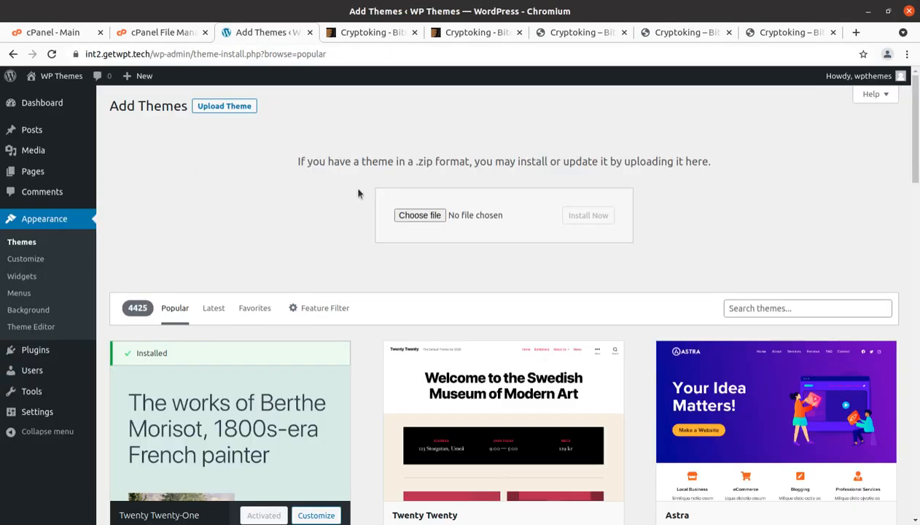
{"action": "left_click", "coordinate": [168, 32]}
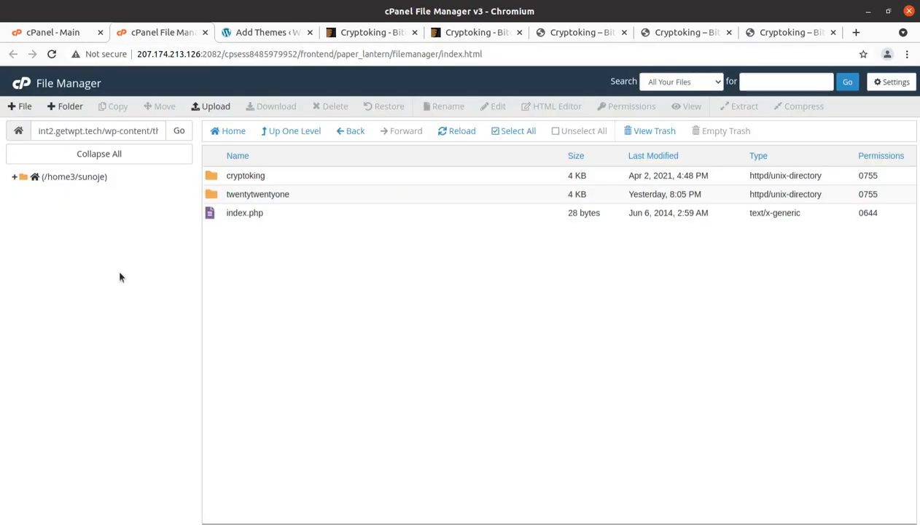
{"action": "left_click_drag", "start_coordinate": [102, 132], "coordinate": [160, 132]}
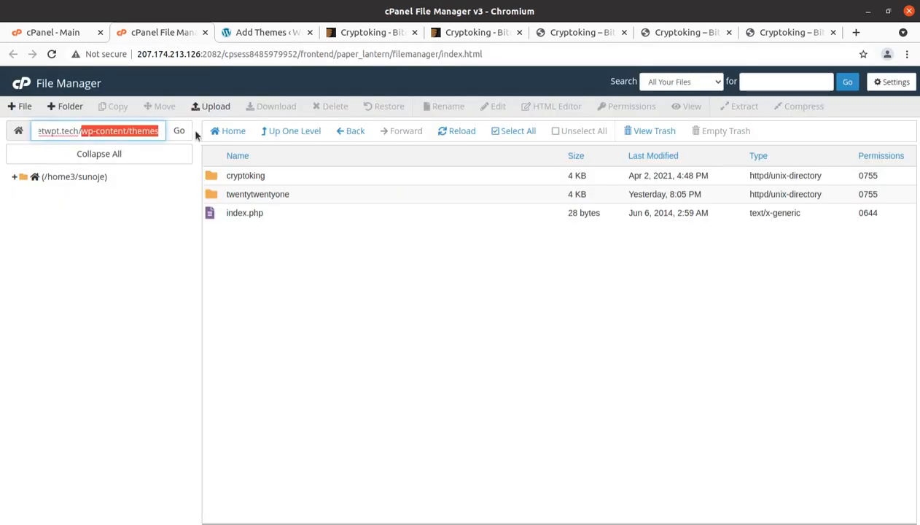
Open the Cryptoking theme's details from the installed themes in the WordPress admin and activate the theme.
{"action": "left_click", "coordinate": [259, 32]}
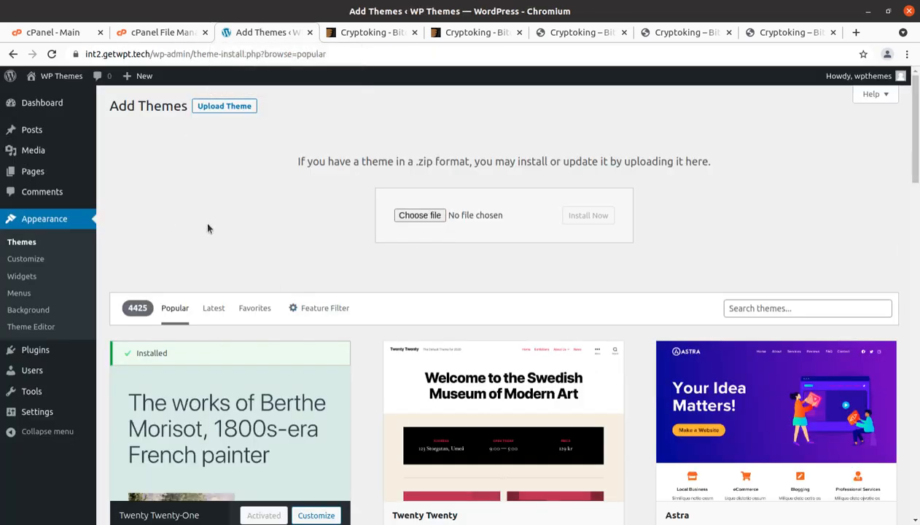
{"action": "scroll", "coordinate": [205, 219], "scroll_direction": "down", "scroll_amount": 1}
{"action": "left_click", "coordinate": [22, 243]}
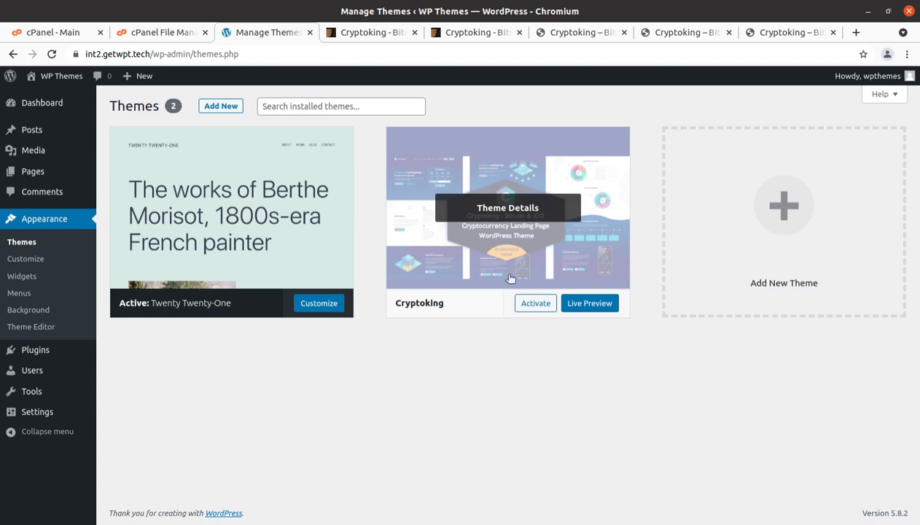
{"action": "left_click", "coordinate": [503, 206]}
{"action": "left_click_drag", "start_coordinate": [561, 173], "coordinate": [738, 176]}
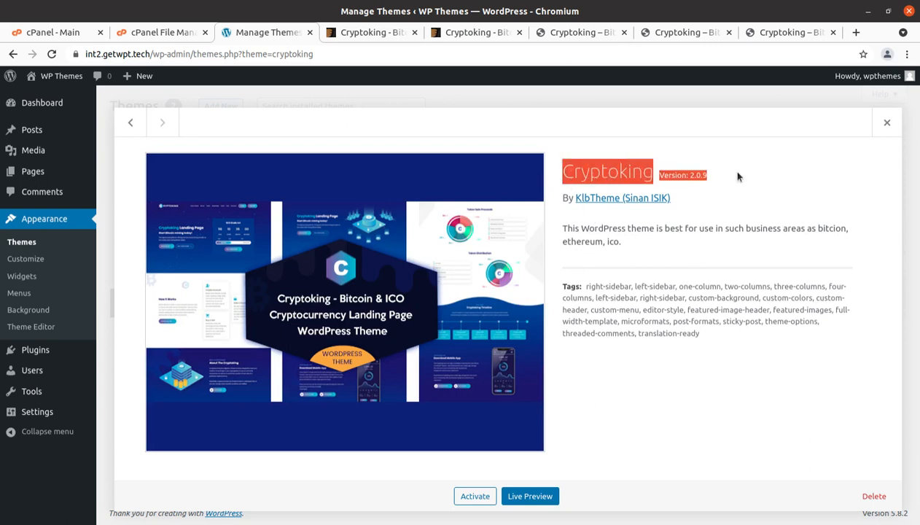
{"action": "left_click", "coordinate": [684, 270]}
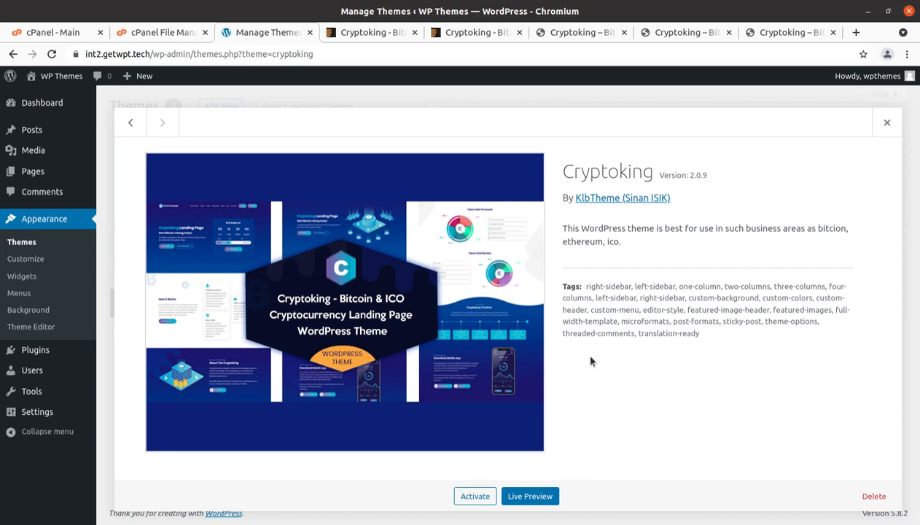
{"action": "left_click", "coordinate": [468, 498]}
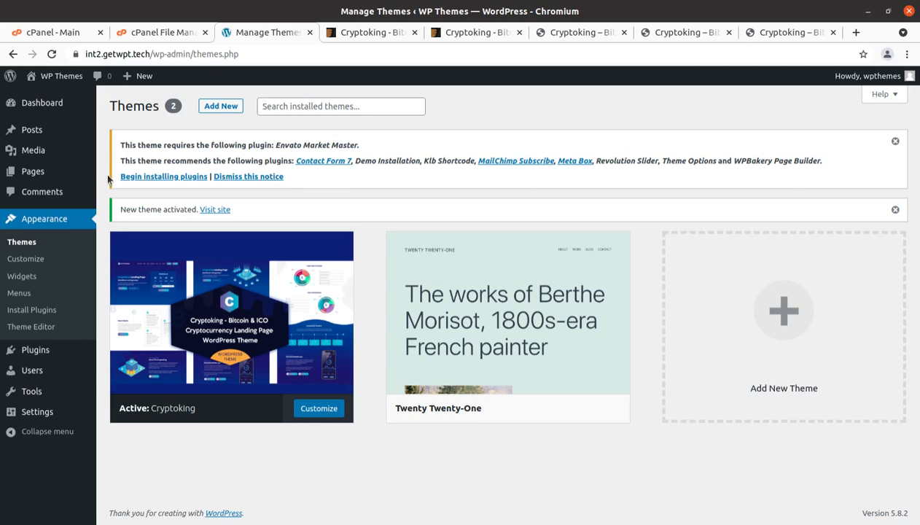
Begin installing the theme's required and recommended plugins and bulk-install all of them.
{"action": "left_click", "coordinate": [163, 178]}
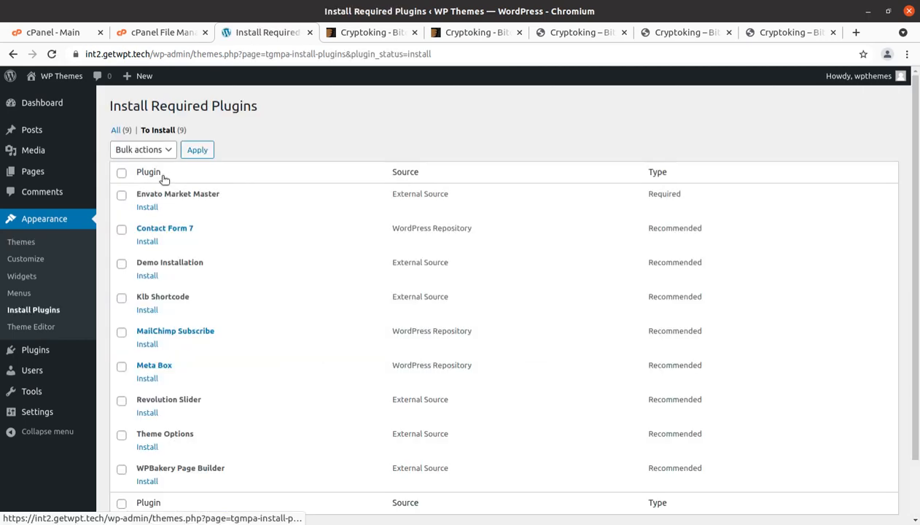
{"action": "scroll", "coordinate": [271, 224], "scroll_direction": "down", "scroll_amount": 2}
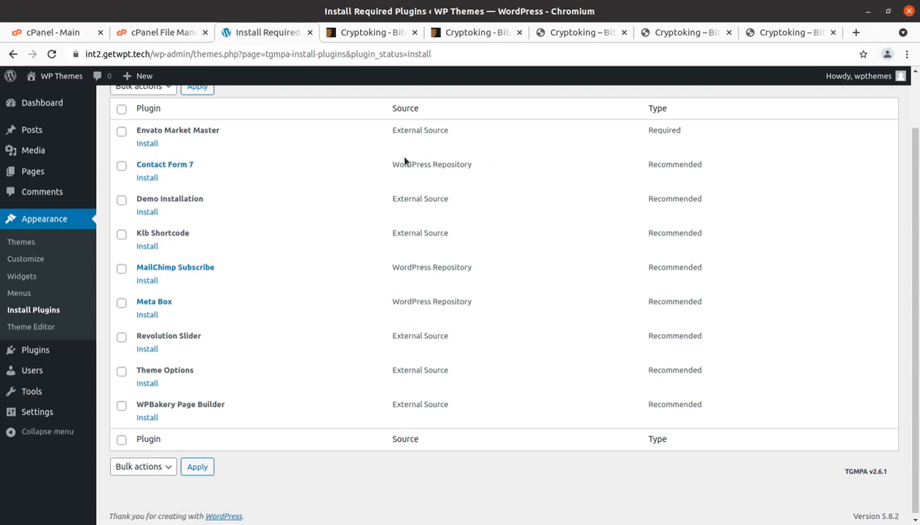
{"action": "scroll", "coordinate": [526, 201], "scroll_direction": "down", "scroll_amount": 1}
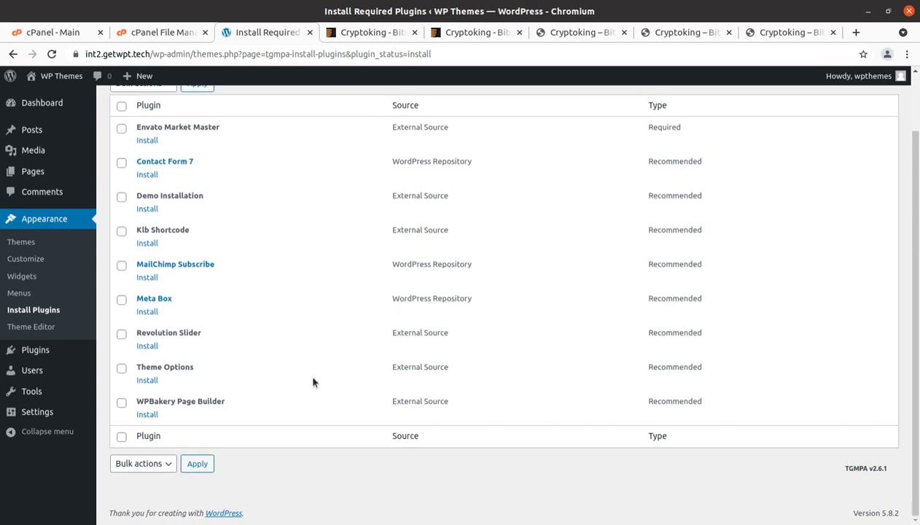
{"action": "scroll", "coordinate": [281, 401], "scroll_direction": "up", "scroll_amount": 2}
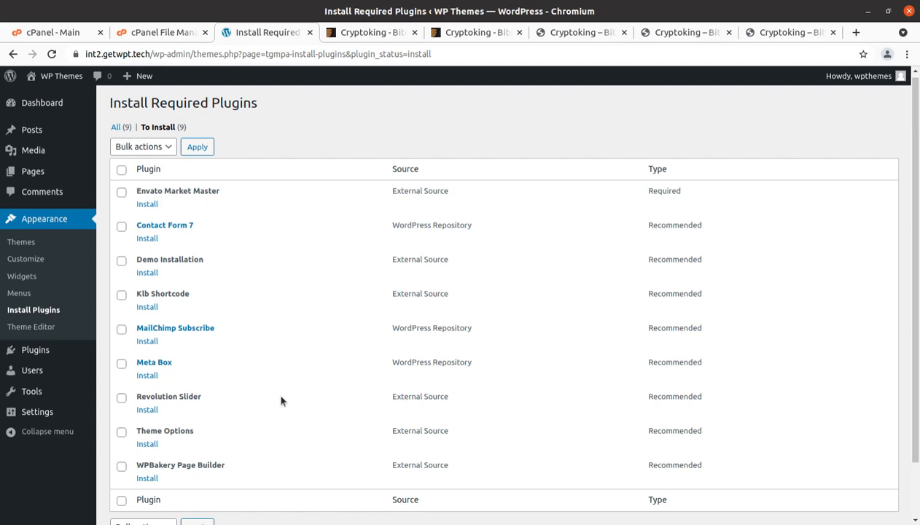
{"action": "left_click", "coordinate": [122, 170]}
{"action": "left_click", "coordinate": [152, 148]}
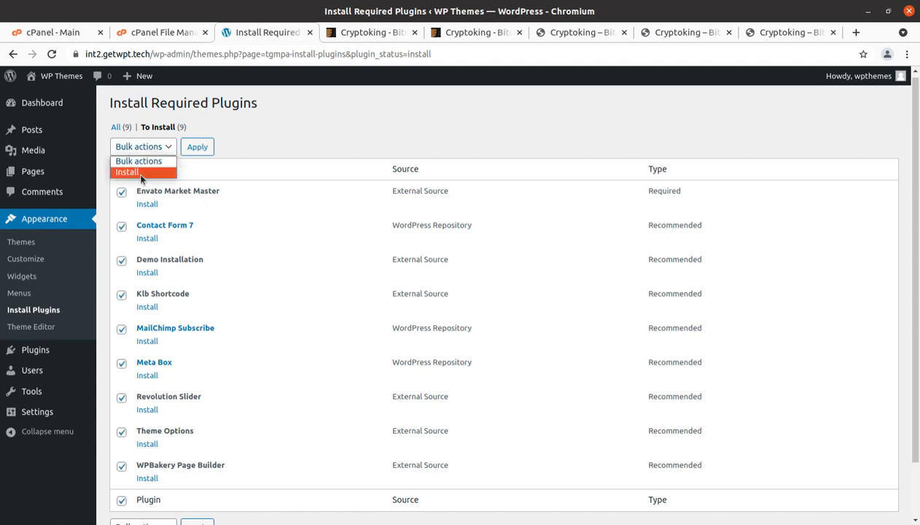
{"action": "left_click", "coordinate": [140, 173]}
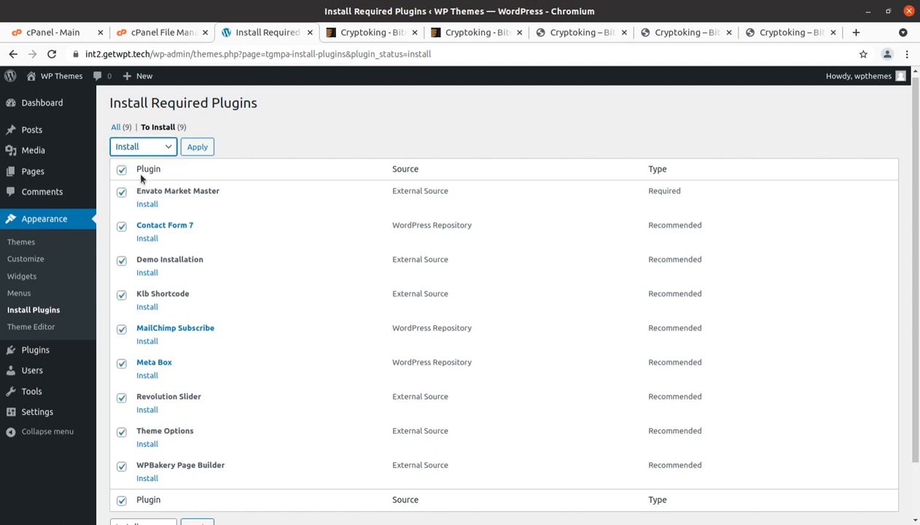
{"action": "left_click", "coordinate": [198, 148]}
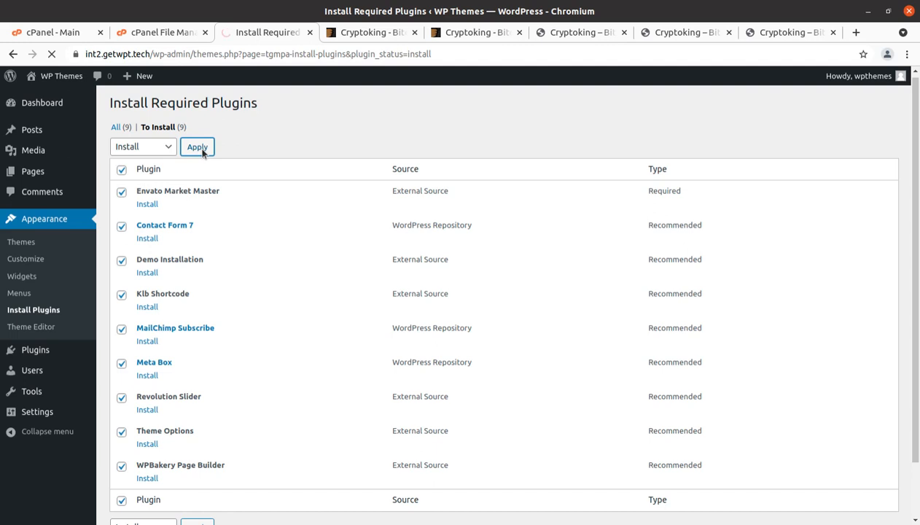
Return to the required plugins installer and bulk-activate all the installed plugins.
{"action": "scroll", "coordinate": [403, 185], "scroll_direction": "down", "scroll_amount": 3}
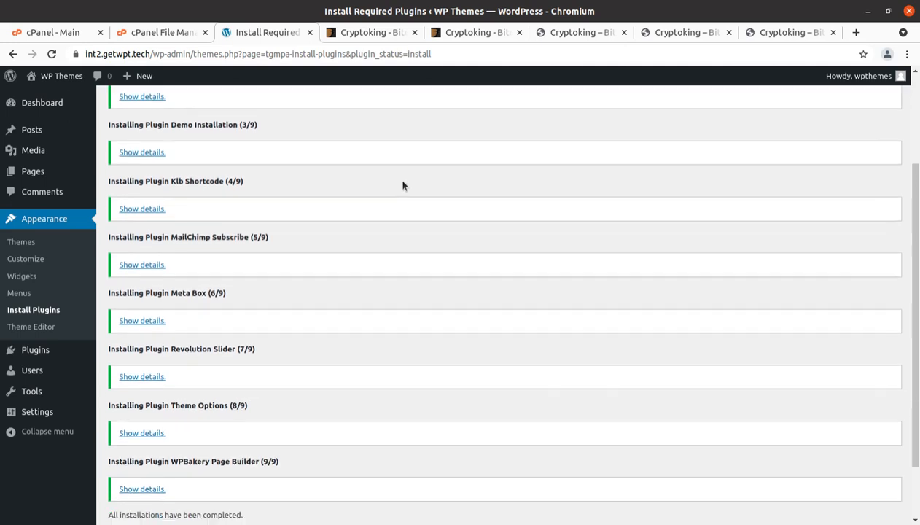
{"action": "scroll", "coordinate": [403, 185], "scroll_direction": "down", "scroll_amount": 1}
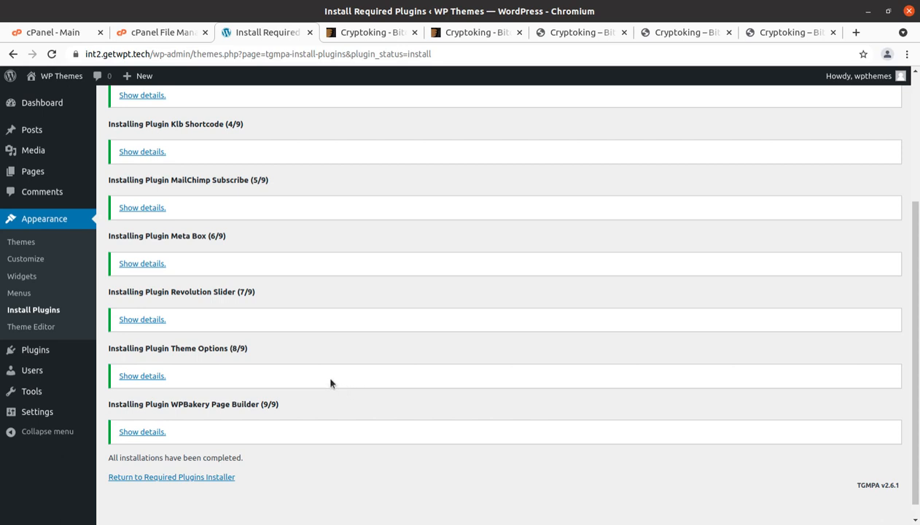
{"action": "scroll", "coordinate": [332, 382], "scroll_direction": "down", "scroll_amount": 1}
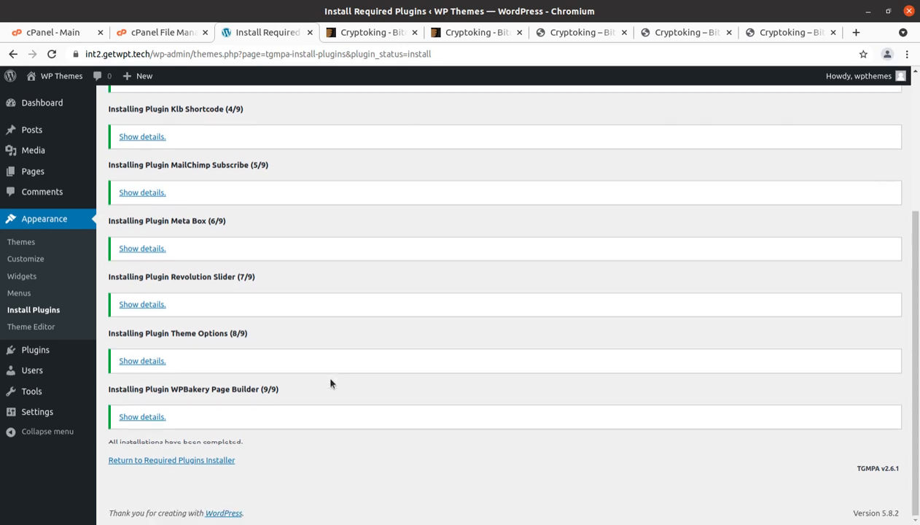
{"action": "left_click", "coordinate": [197, 462]}
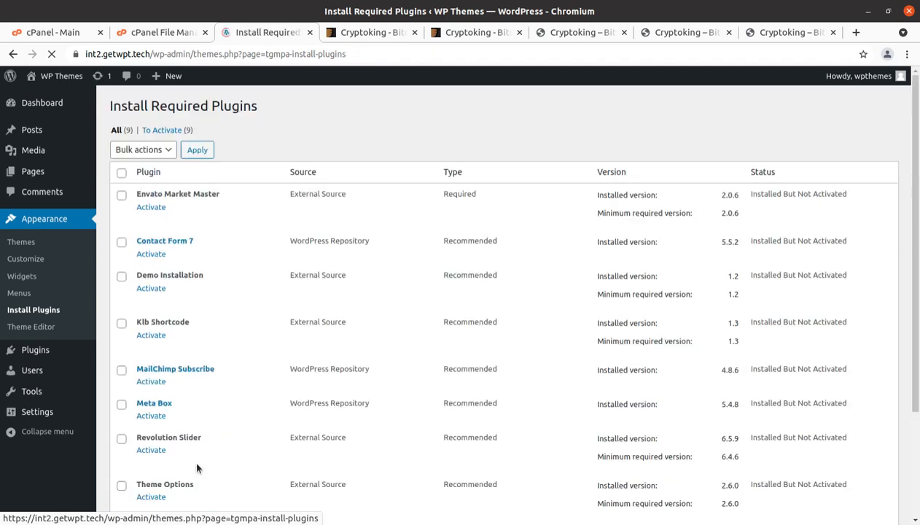
{"action": "left_click", "coordinate": [121, 172]}
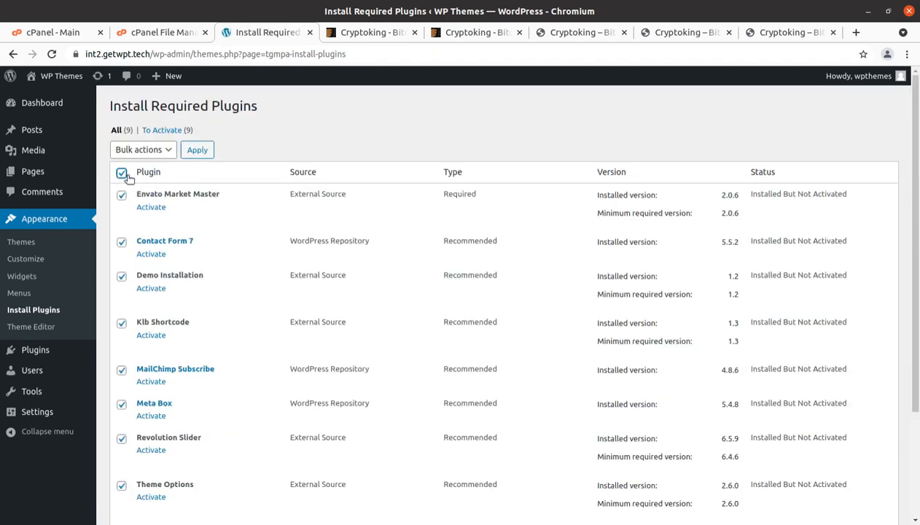
{"action": "left_click", "coordinate": [160, 157]}
{"action": "left_click", "coordinate": [135, 195]}
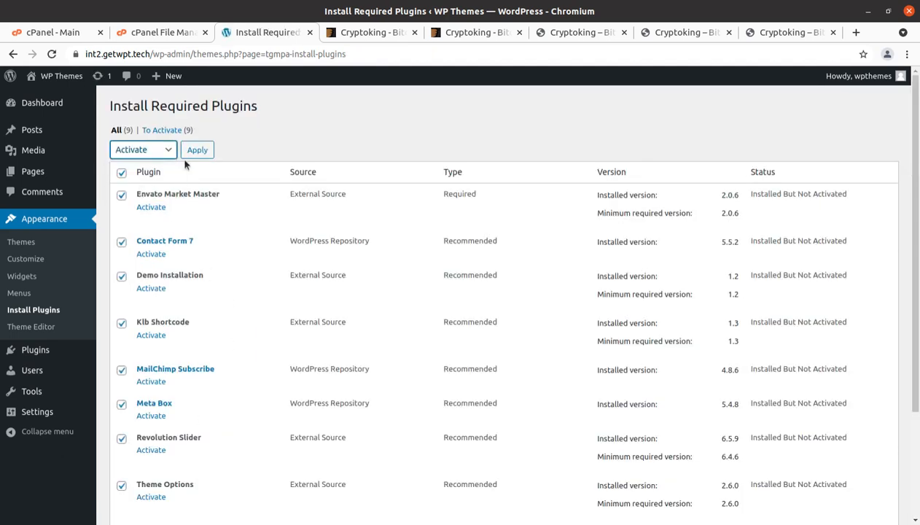
{"action": "left_click", "coordinate": [191, 152]}
{"action": "scroll", "coordinate": [364, 263], "scroll_direction": "down", "scroll_amount": 2}
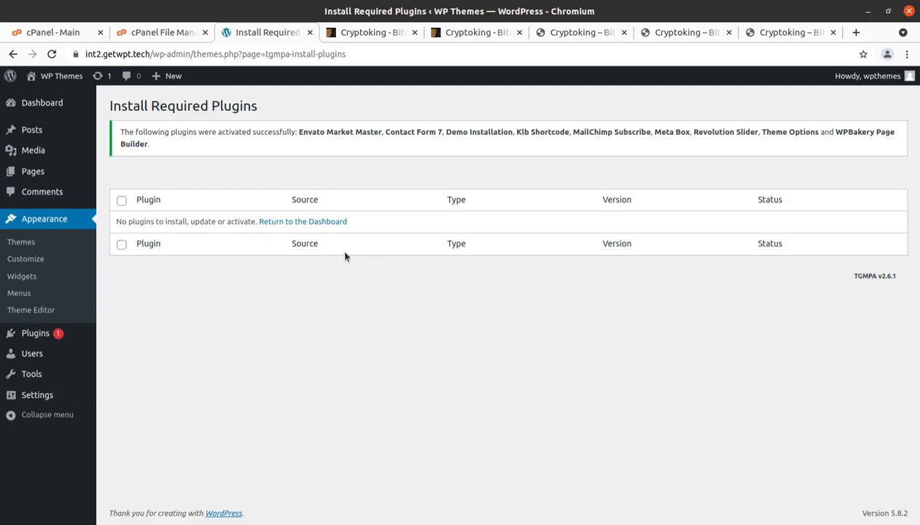
Go to the WordPress Dashboard and open the site's front end in a new browser tab.
{"action": "mouse_move", "coordinate": [83, 179]}
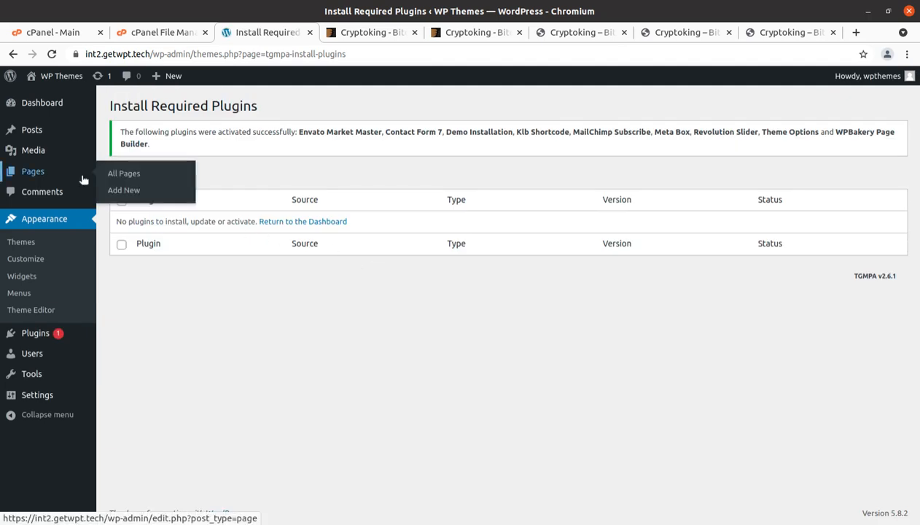
{"action": "left_click", "coordinate": [38, 108]}
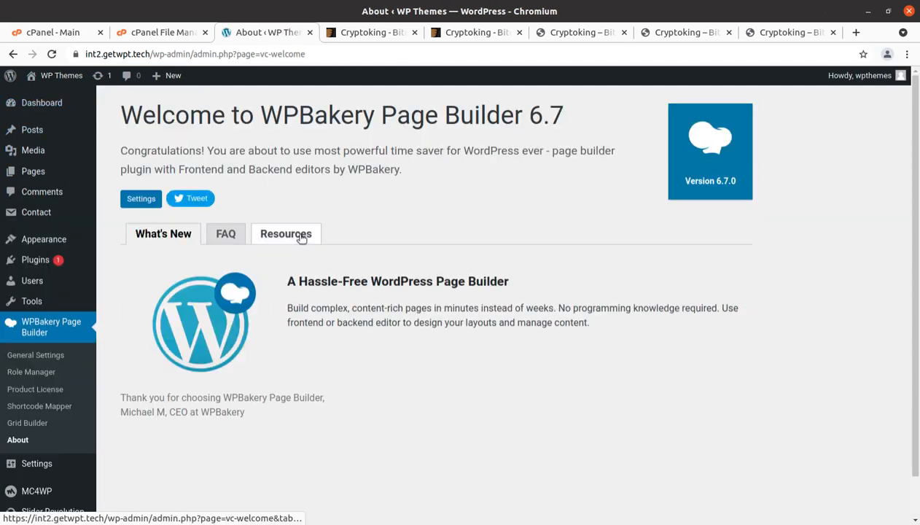
{"action": "left_click", "coordinate": [58, 105]}
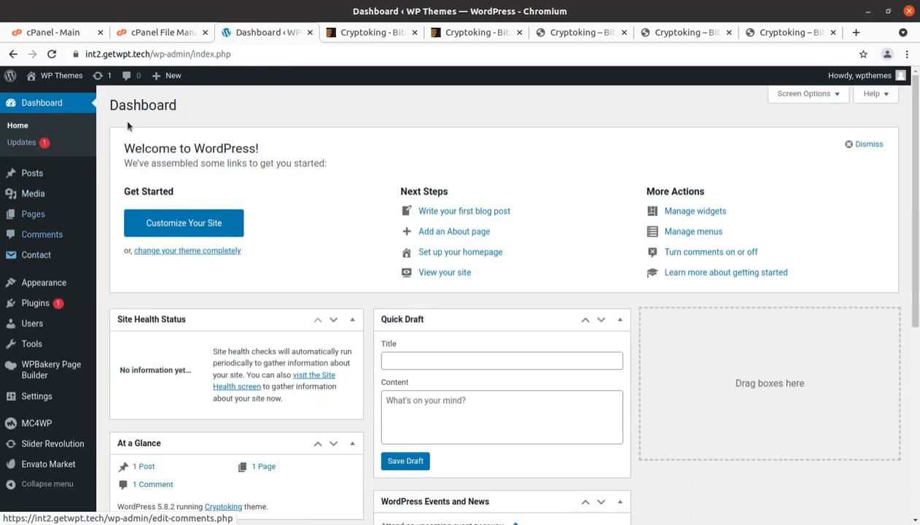
{"action": "mouse_move", "coordinate": [56, 78]}
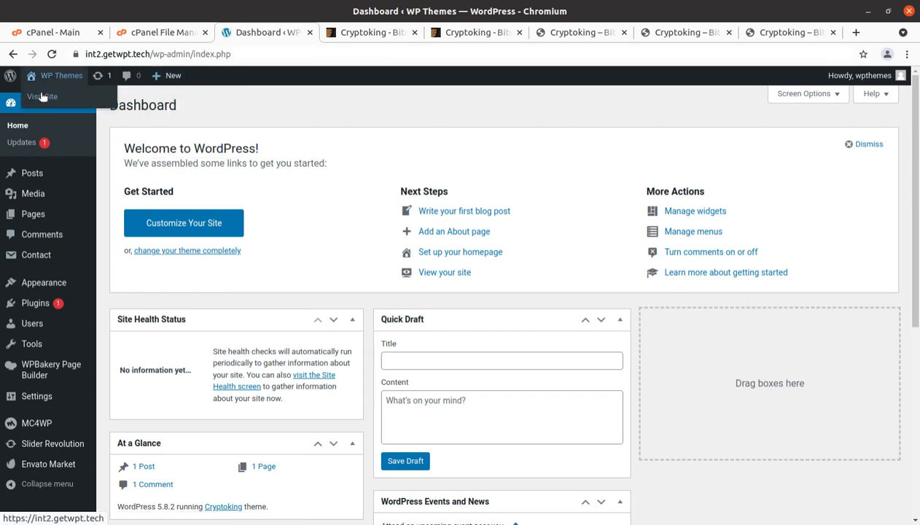
{"action": "middle_click", "coordinate": [42, 96]}
{"action": "left_click", "coordinate": [324, 33]}
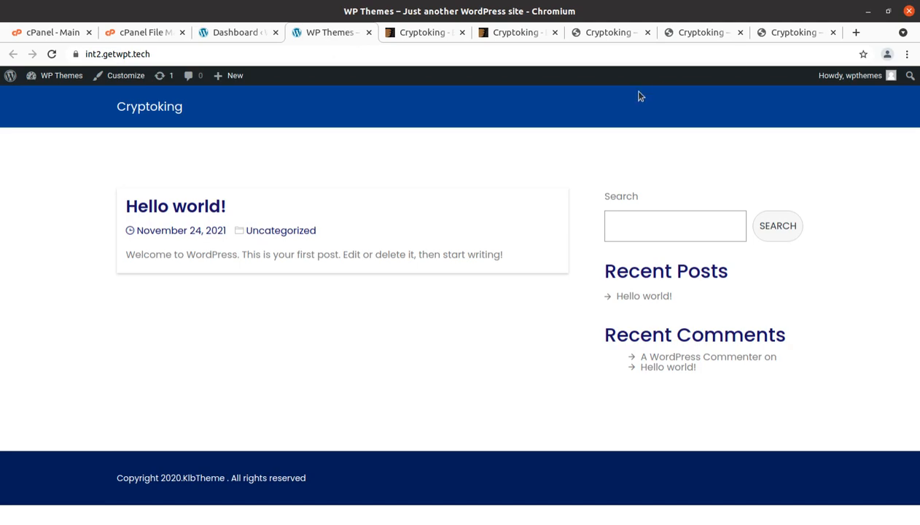
Look through the default, blue and dark Cryptoking demo sites and return to the site's own front end.
{"action": "left_click", "coordinate": [583, 35]}
{"action": "scroll", "coordinate": [408, 280], "scroll_direction": "up", "scroll_amount": 20}
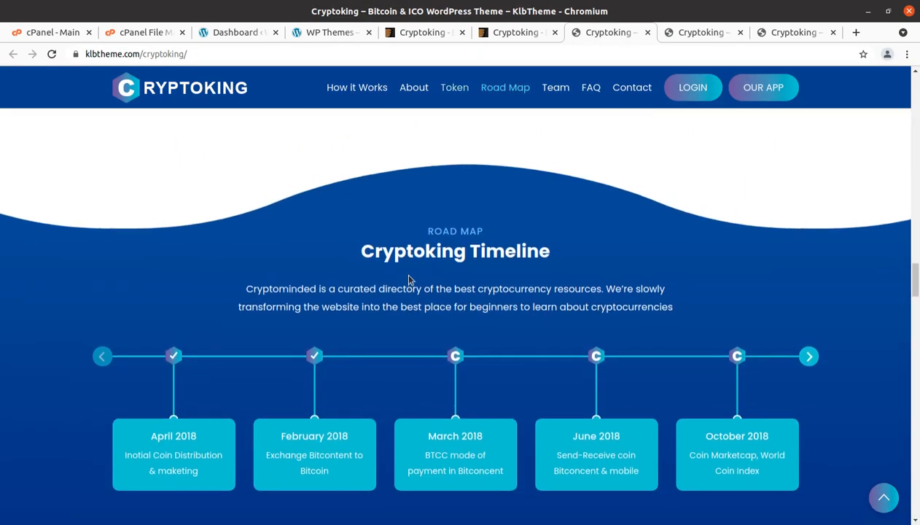
{"action": "scroll", "coordinate": [409, 280], "scroll_direction": "up", "scroll_amount": 20}
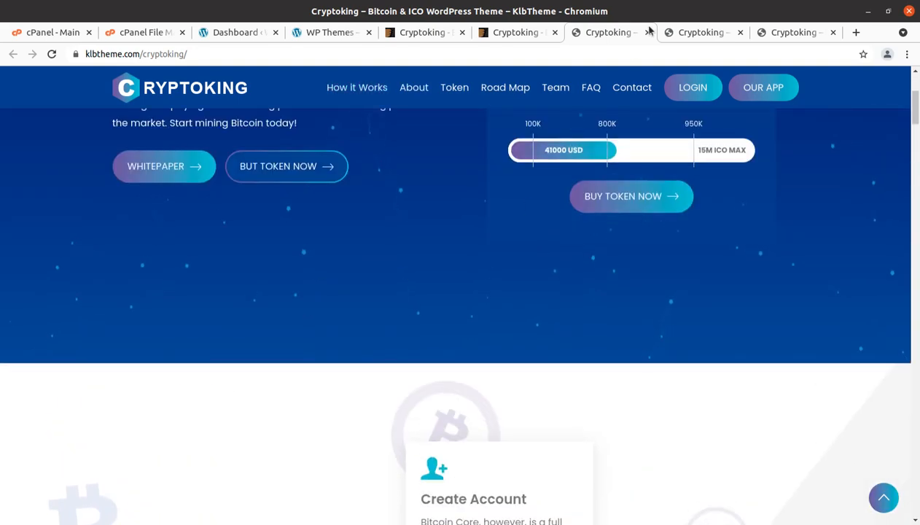
{"action": "left_click", "coordinate": [694, 33]}
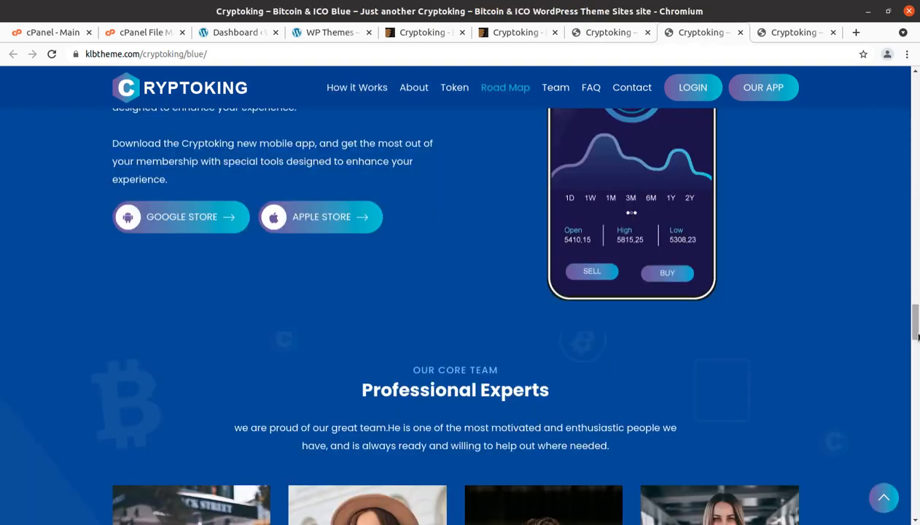
{"action": "scroll", "coordinate": [915, 352], "scroll_direction": "up", "scroll_amount": 15}
{"action": "left_click", "coordinate": [793, 32]}
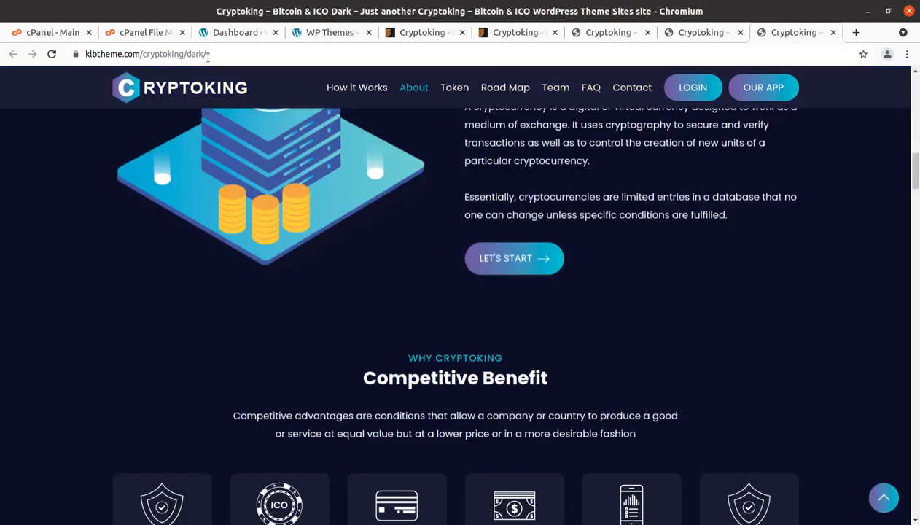
{"action": "left_click", "coordinate": [323, 33]}
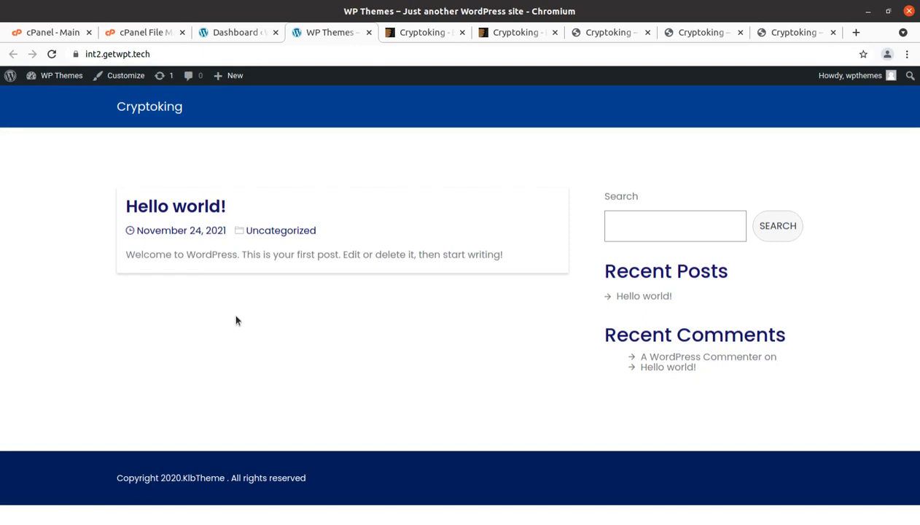
Look at the default Cryptoking demo site, and open the theme's Install Demo page in the WordPress admin.
{"action": "left_click", "coordinate": [620, 33]}
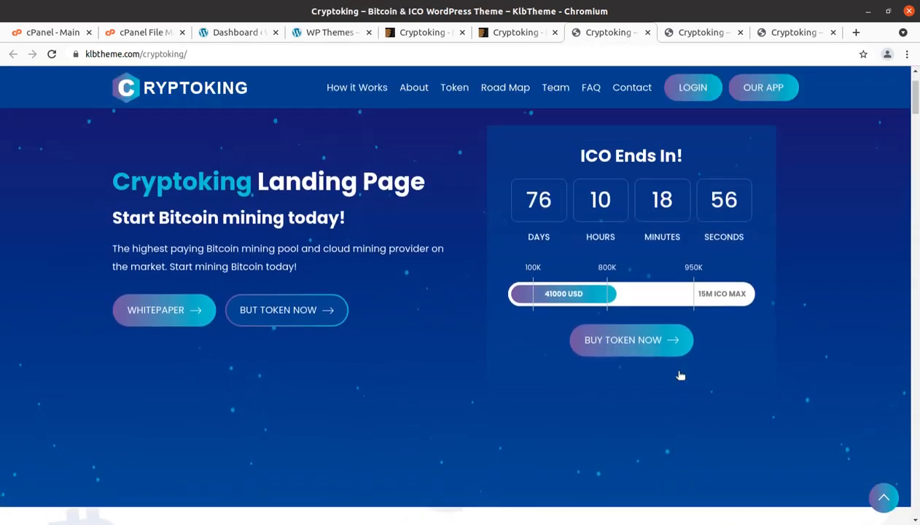
{"action": "scroll", "coordinate": [681, 375], "scroll_direction": "up", "scroll_amount": 2}
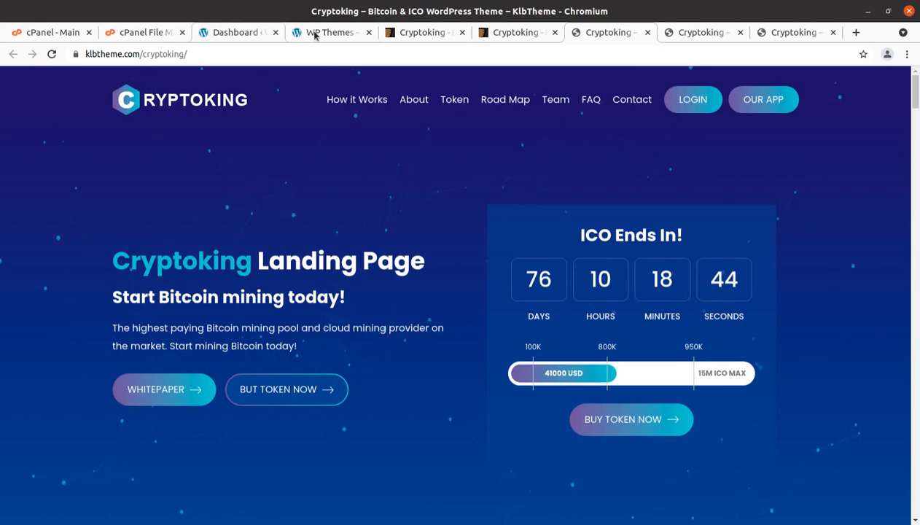
{"action": "left_click", "coordinate": [221, 33]}
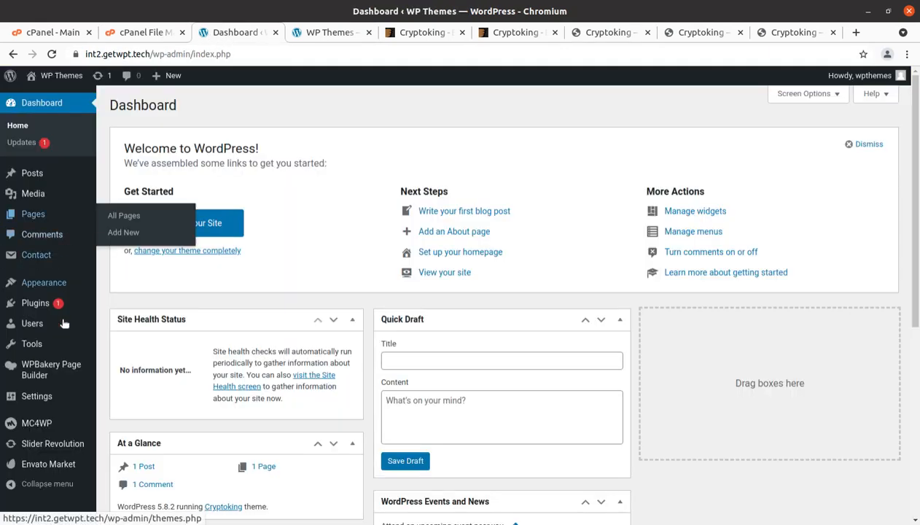
{"action": "mouse_move", "coordinate": [69, 414]}
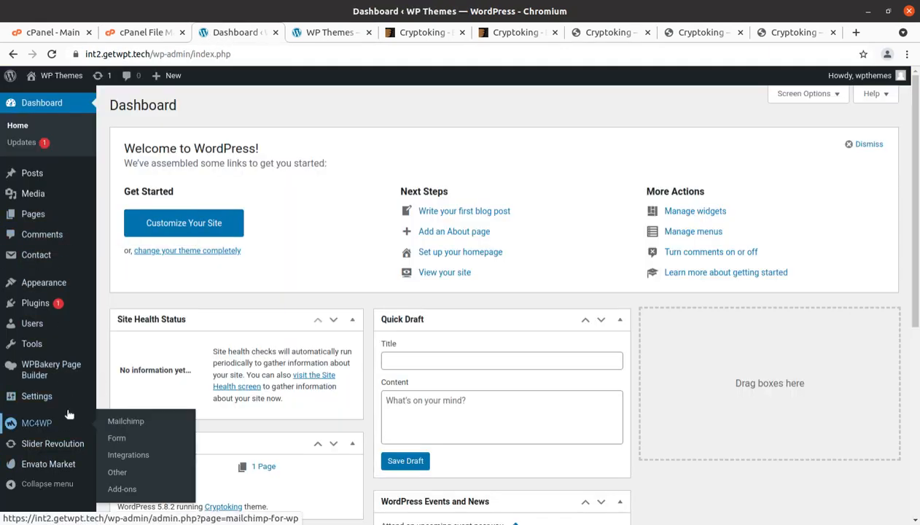
{"action": "mouse_move", "coordinate": [86, 275]}
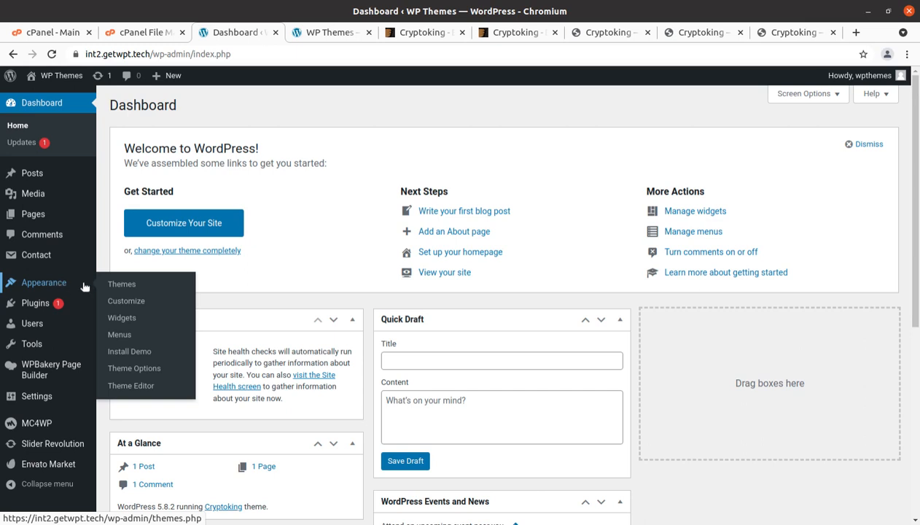
{"action": "left_click", "coordinate": [132, 356]}
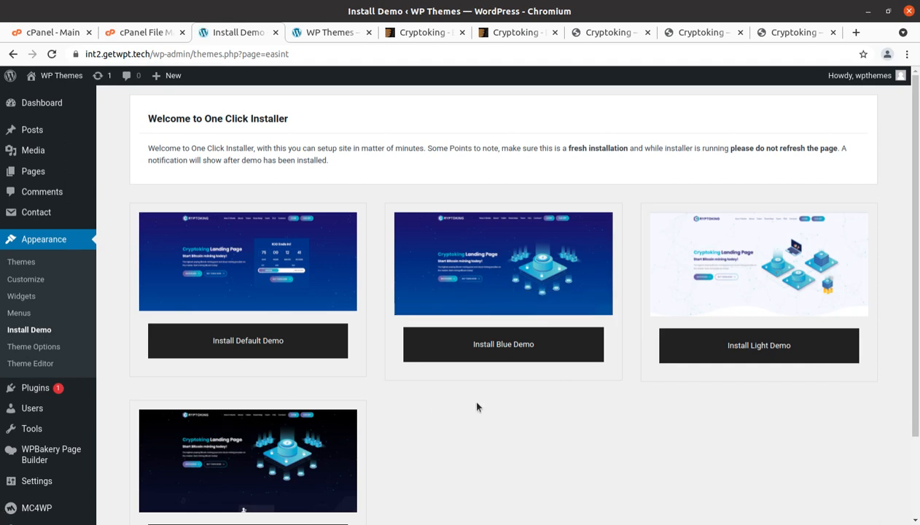
Review the demos offered by the One Click Installer and install the Default demo.
{"action": "scroll", "coordinate": [510, 405], "scroll_direction": "down", "scroll_amount": 3}
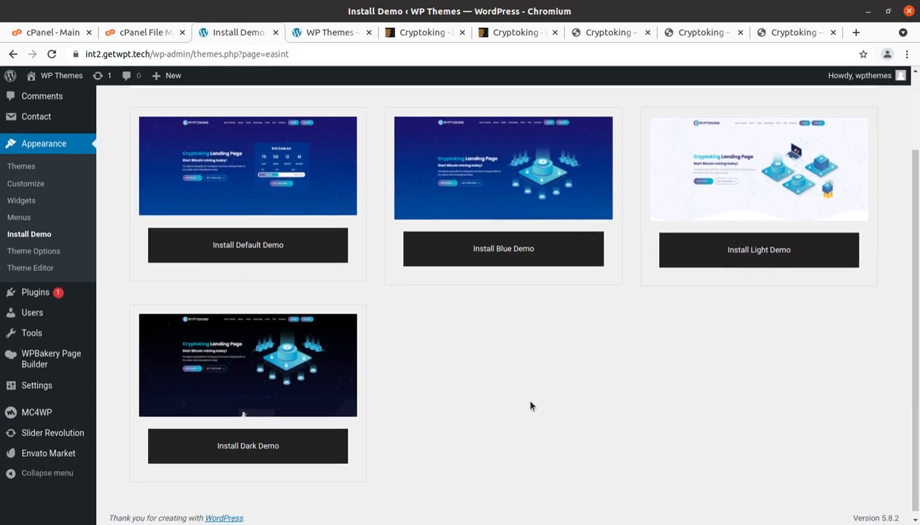
{"action": "scroll", "coordinate": [191, 277], "scroll_direction": "up", "scroll_amount": 1}
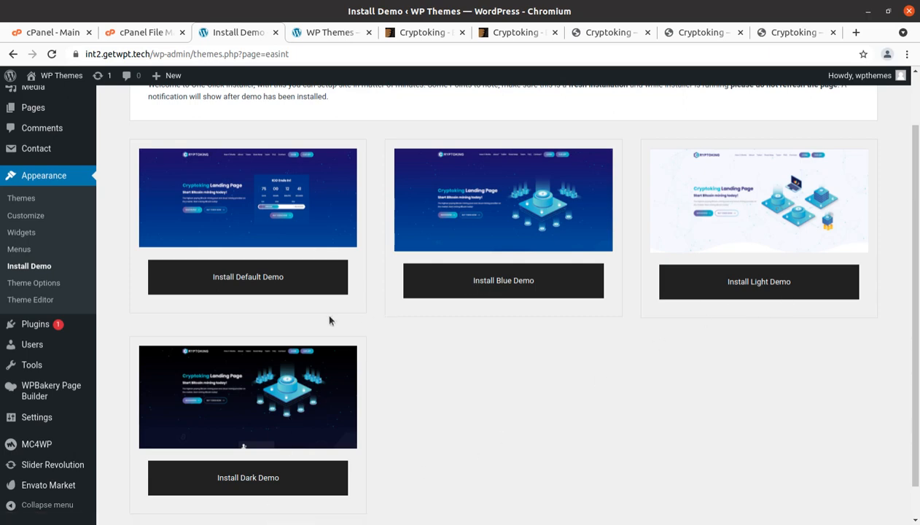
{"action": "scroll", "coordinate": [309, 322], "scroll_direction": "up", "scroll_amount": 2}
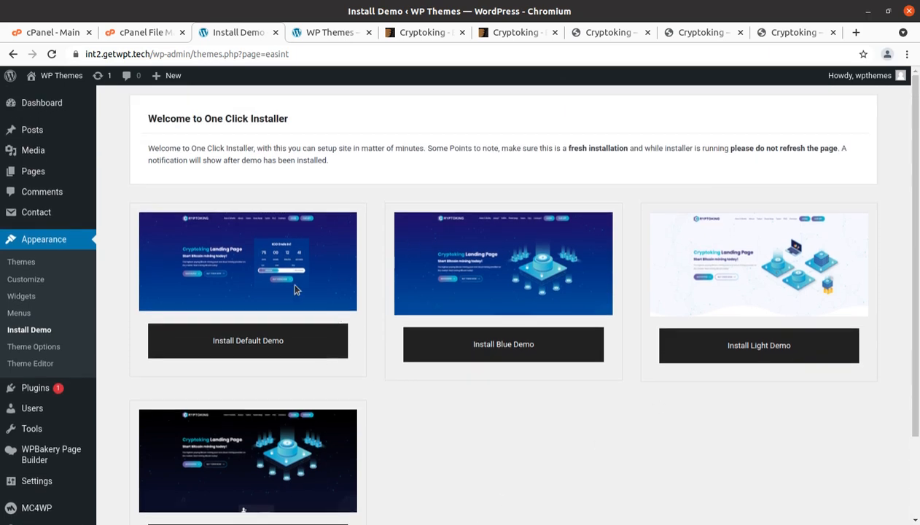
{"action": "left_click", "coordinate": [243, 341]}
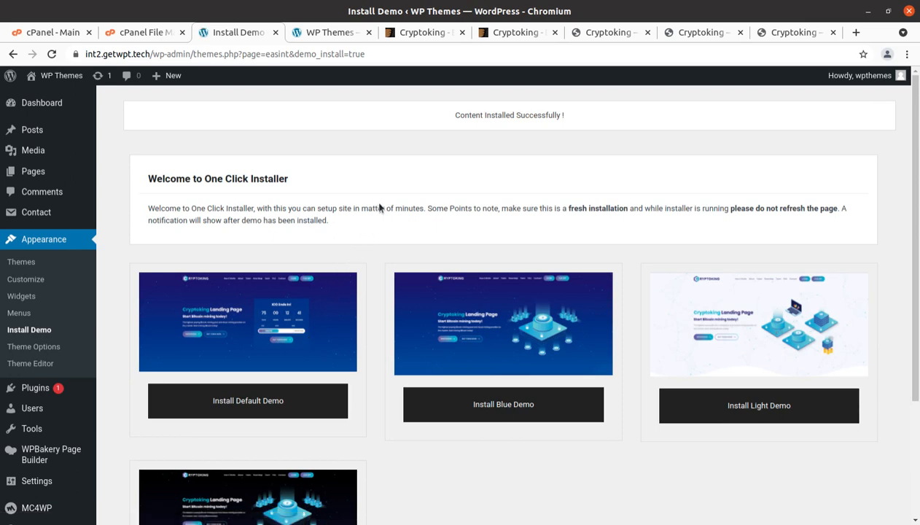
{"action": "triple_click", "coordinate": [570, 122]}
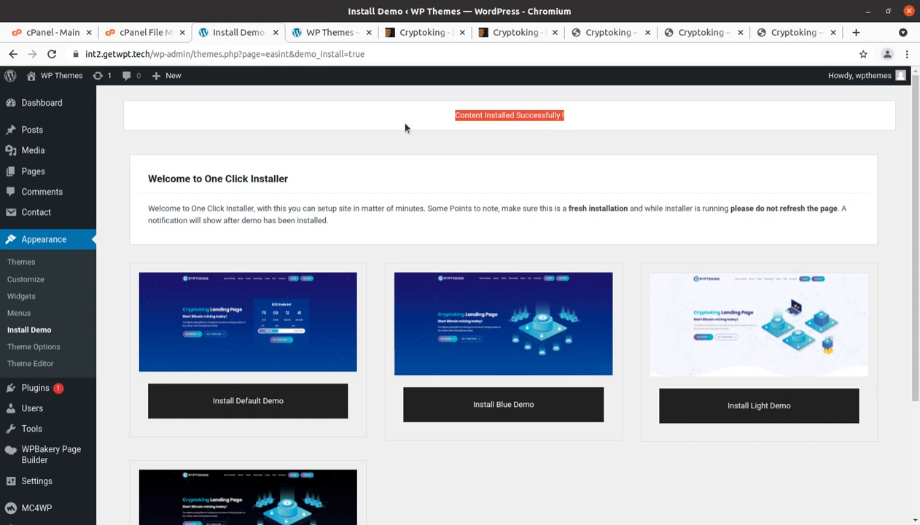
{"action": "scroll", "coordinate": [319, 312], "scroll_direction": "down", "scroll_amount": 5}
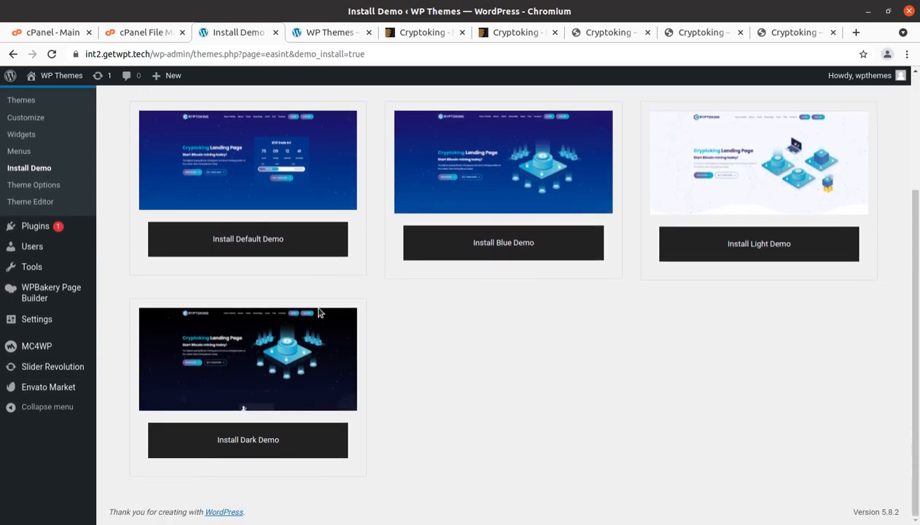
{"action": "scroll", "coordinate": [319, 312], "scroll_direction": "up", "scroll_amount": 5}
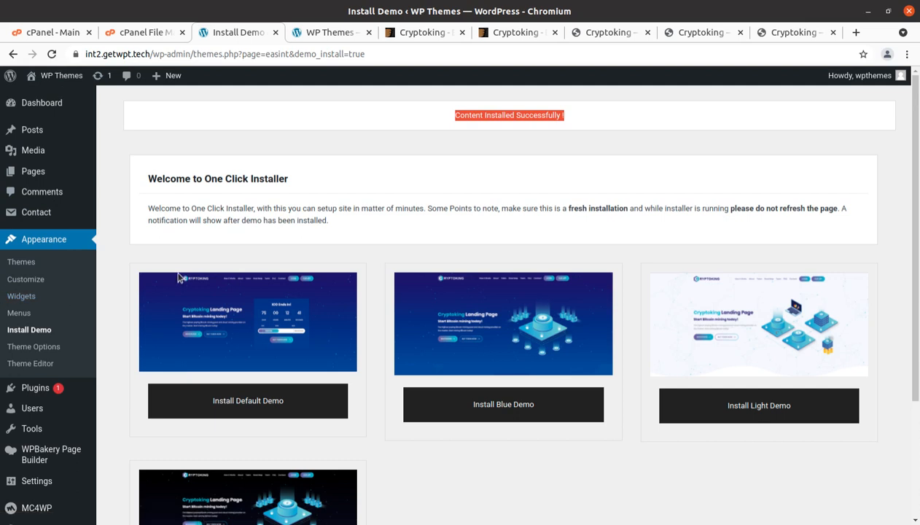
Go from the site's front end to the WordPress Dashboard and open the list of all pages.
{"action": "mouse_move", "coordinate": [58, 97]}
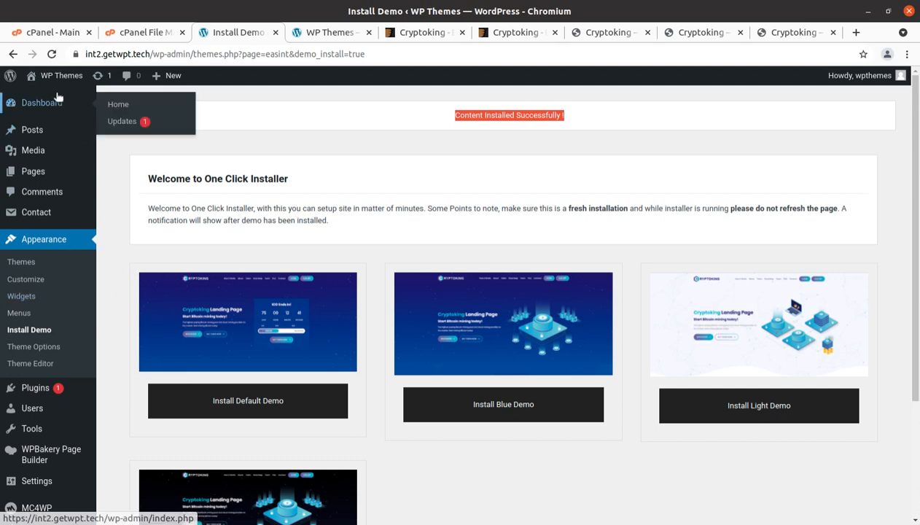
{"action": "left_click", "coordinate": [319, 34]}
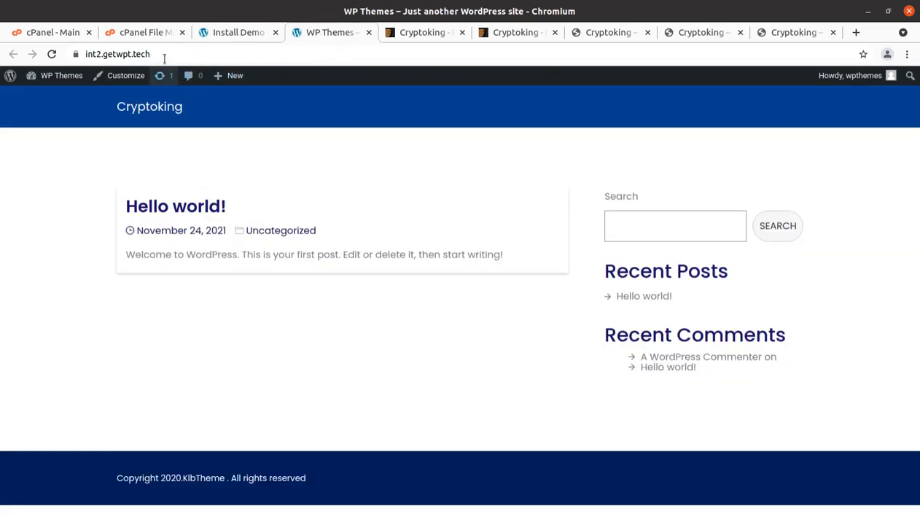
{"action": "left_click", "coordinate": [232, 33]}
{"action": "left_click", "coordinate": [321, 36]}
{"action": "mouse_move", "coordinate": [51, 78]}
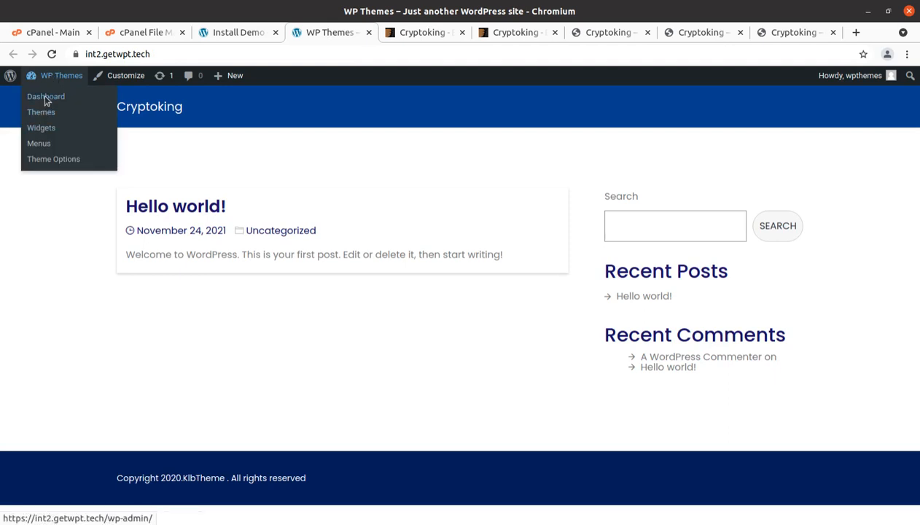
{"action": "left_click", "coordinate": [46, 101]}
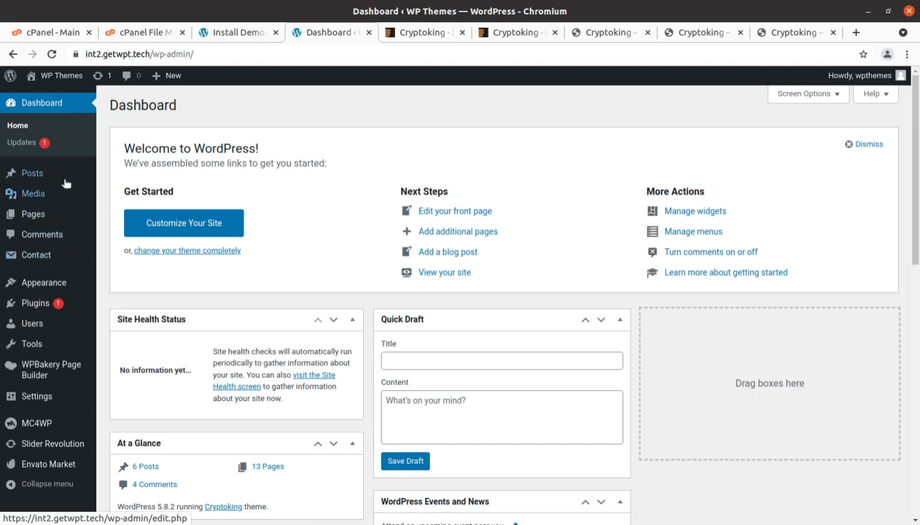
{"action": "mouse_move", "coordinate": [40, 197]}
{"action": "mouse_move", "coordinate": [36, 214]}
{"action": "left_click", "coordinate": [121, 220]}
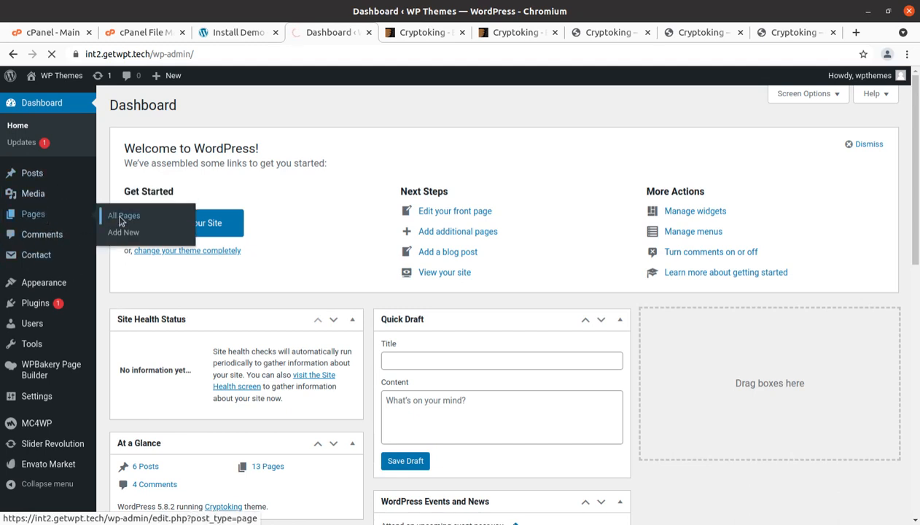
Look through the list of imported pages and view the Home page in a new browser tab.
{"action": "scroll", "coordinate": [237, 272], "scroll_direction": "down", "scroll_amount": 3}
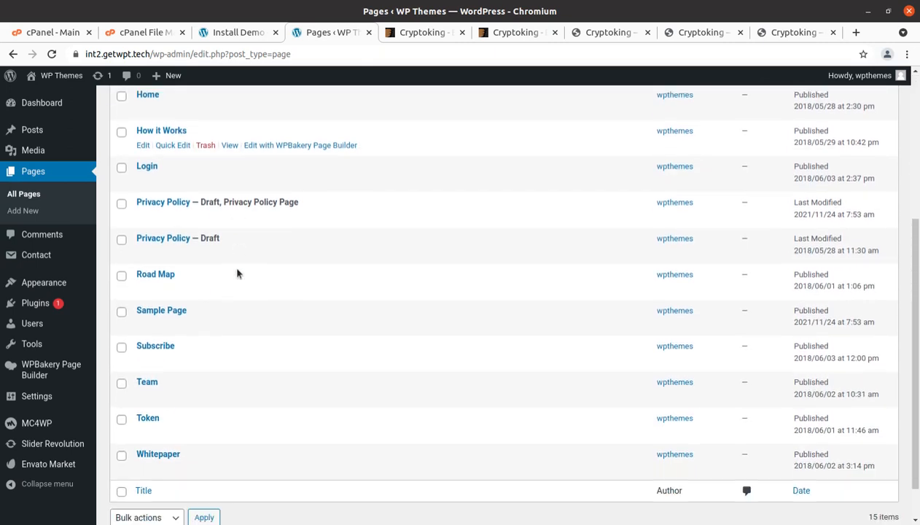
{"action": "scroll", "coordinate": [237, 274], "scroll_direction": "down", "scroll_amount": 1}
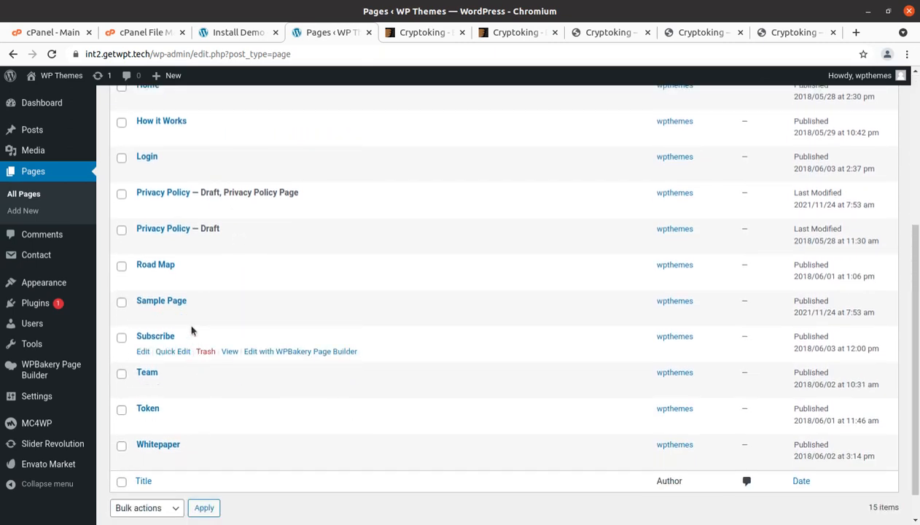
{"action": "scroll", "coordinate": [191, 330], "scroll_direction": "up", "scroll_amount": 3}
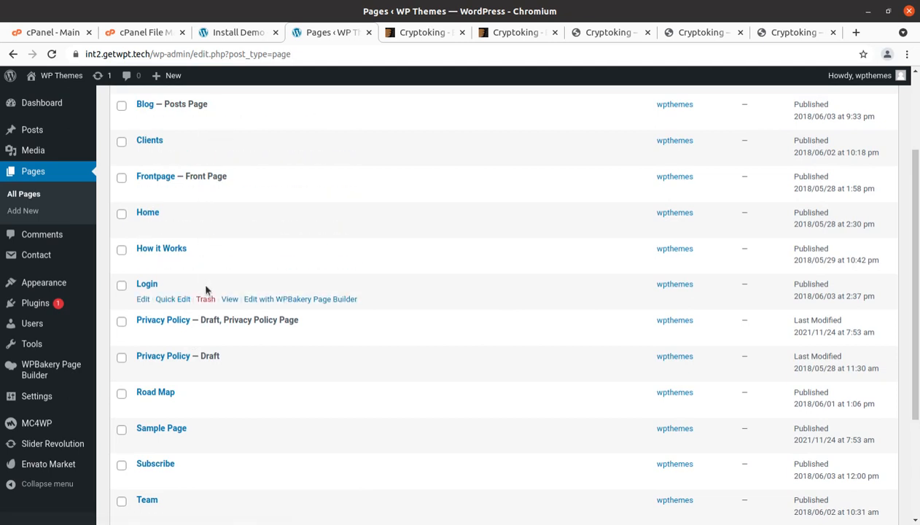
{"action": "scroll", "coordinate": [206, 292], "scroll_direction": "down", "scroll_amount": 2}
{"action": "scroll", "coordinate": [205, 293], "scroll_direction": "up", "scroll_amount": 1}
{"action": "scroll", "coordinate": [205, 293], "scroll_direction": "up", "scroll_amount": 2}
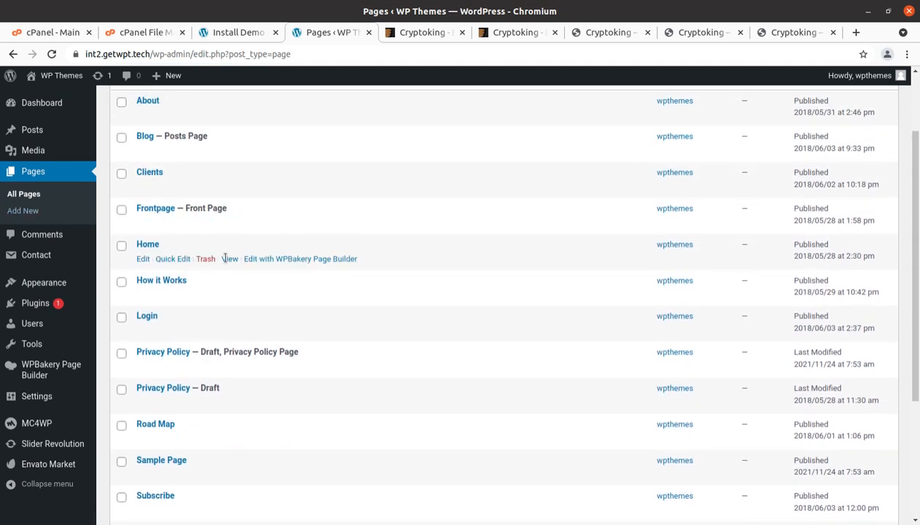
{"action": "middle_click", "coordinate": [230, 259]}
{"action": "left_click", "coordinate": [373, 34]}
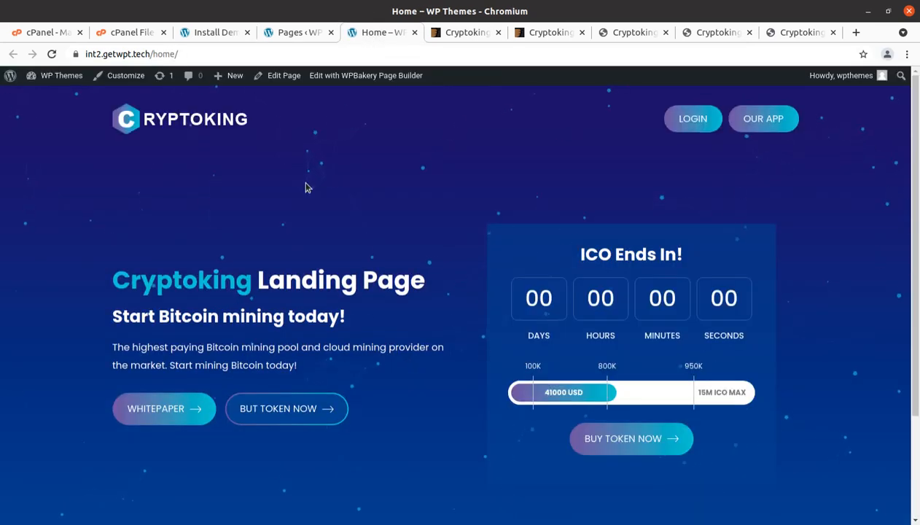
Compare the site's Home page with the sections of the default Cryptoking demo site.
{"action": "scroll", "coordinate": [305, 241], "scroll_direction": "down", "scroll_amount": 2}
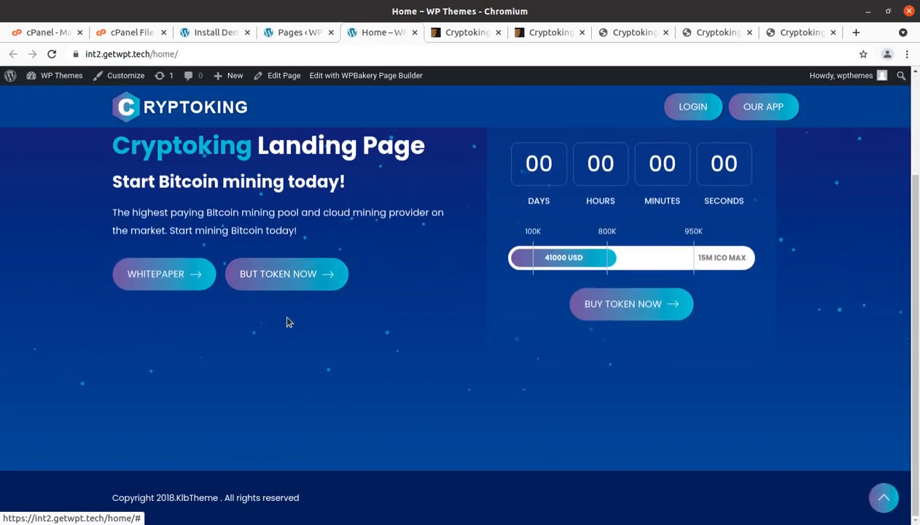
{"action": "scroll", "coordinate": [288, 319], "scroll_direction": "up", "scroll_amount": 2}
{"action": "scroll", "coordinate": [287, 321], "scroll_direction": "down", "scroll_amount": 2}
{"action": "scroll", "coordinate": [287, 321], "scroll_direction": "up", "scroll_amount": 2}
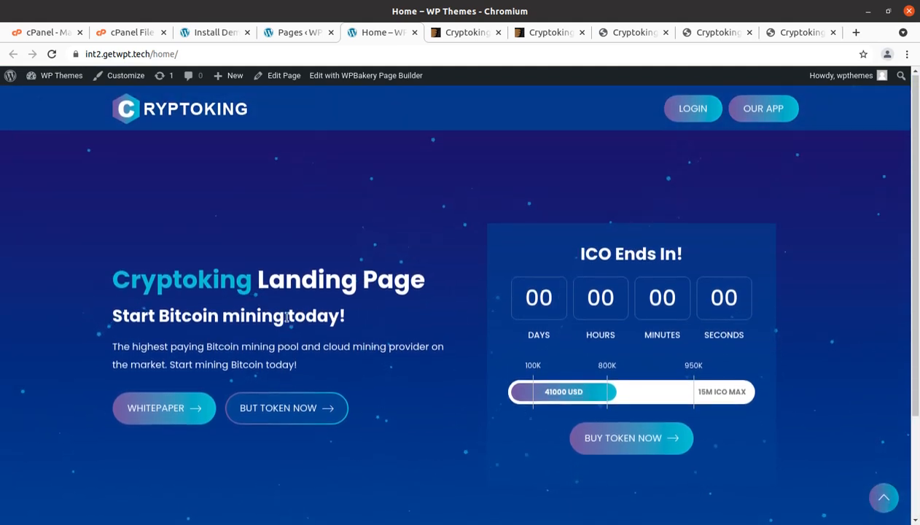
{"action": "left_click", "coordinate": [631, 37]}
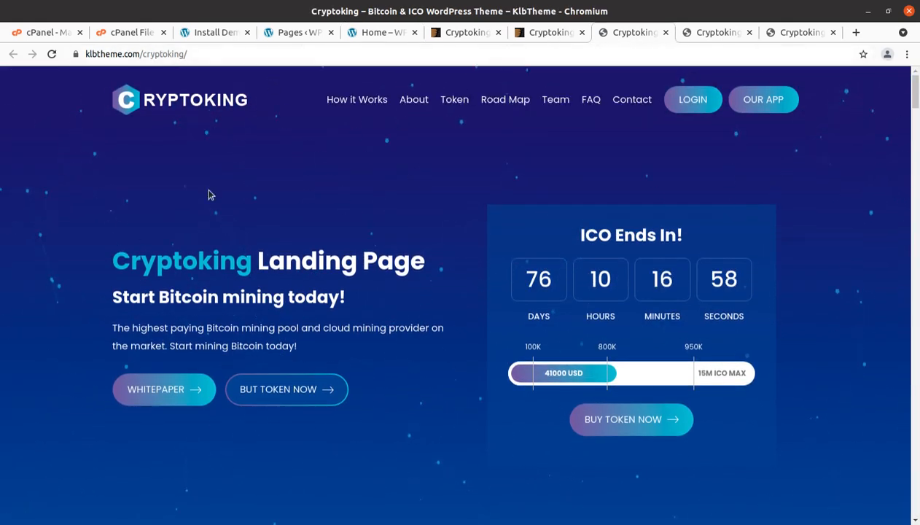
{"action": "scroll", "coordinate": [207, 219], "scroll_direction": "down", "scroll_amount": 3}
{"action": "scroll", "coordinate": [207, 226], "scroll_direction": "down", "scroll_amount": 3}
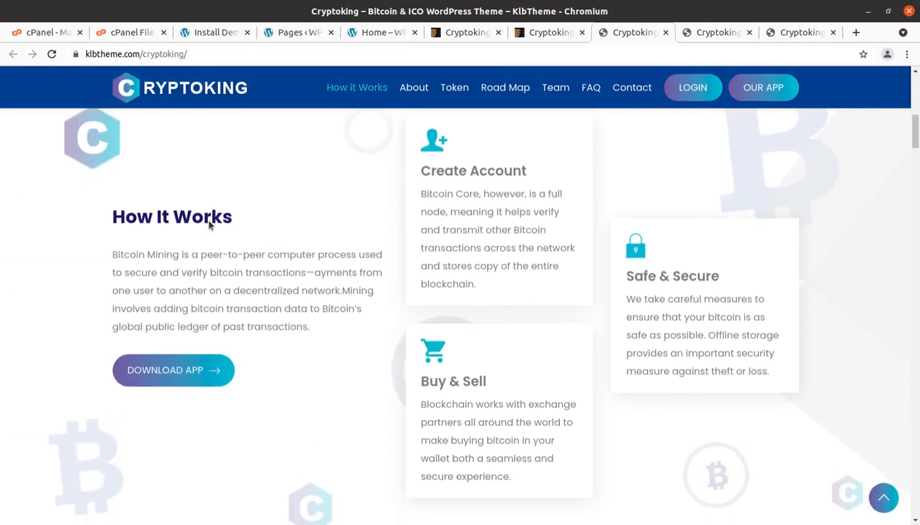
{"action": "scroll", "coordinate": [208, 226], "scroll_direction": "down", "scroll_amount": 3}
{"action": "scroll", "coordinate": [208, 226], "scroll_direction": "down", "scroll_amount": 2}
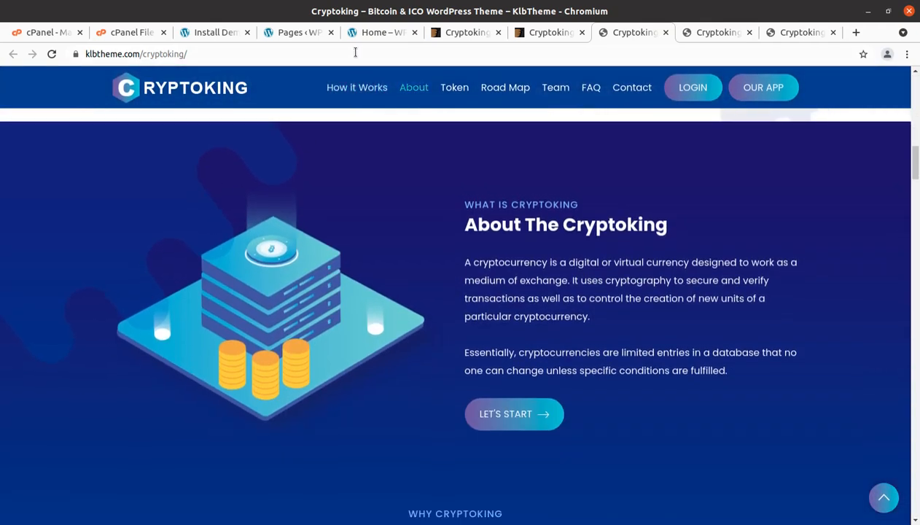
{"action": "left_click", "coordinate": [292, 38]}
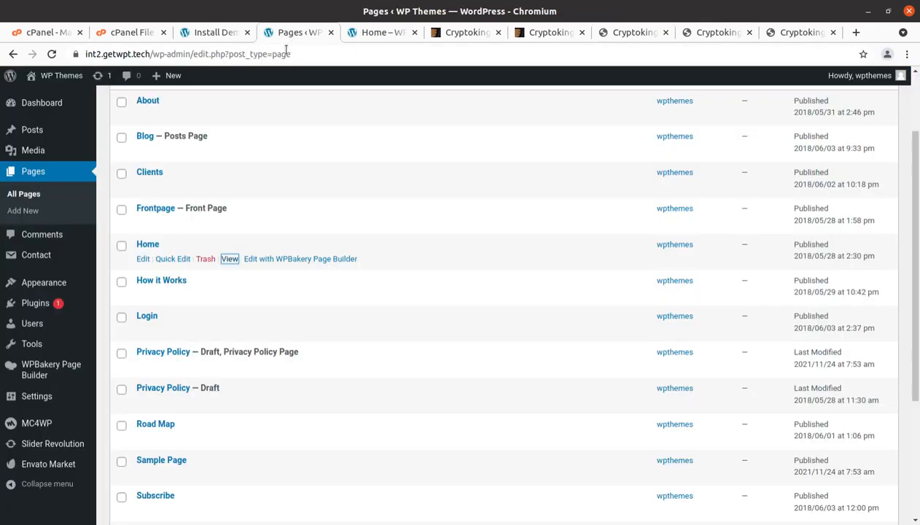
{"action": "left_click", "coordinate": [350, 38]}
{"action": "scroll", "coordinate": [284, 302], "scroll_direction": "down", "scroll_amount": 2}
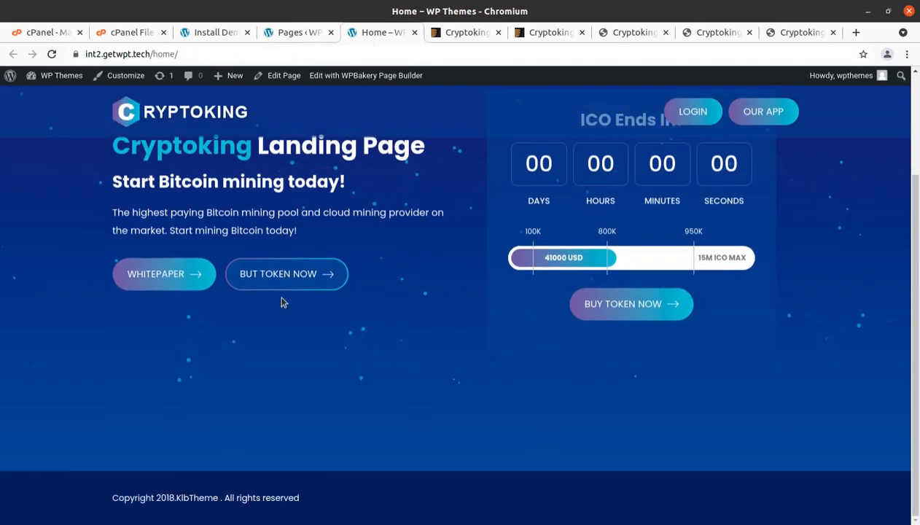
{"action": "scroll", "coordinate": [284, 302], "scroll_direction": "up", "scroll_amount": 2}
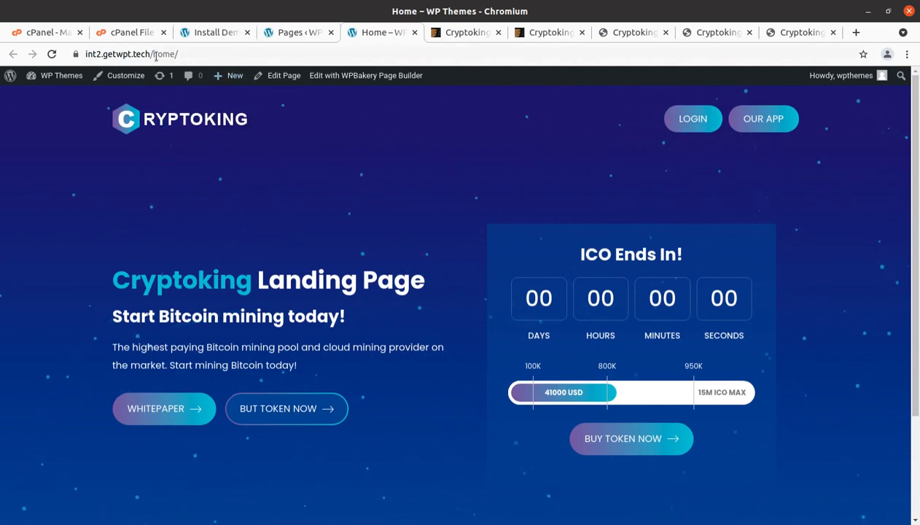
Load the site's root address int2.getwpt.tech instead of the /home/ page and look through the front page.
{"action": "left_click_drag", "start_coordinate": [150, 53], "coordinate": [178, 54]}
{"action": "key", "text": "BackSpace"}
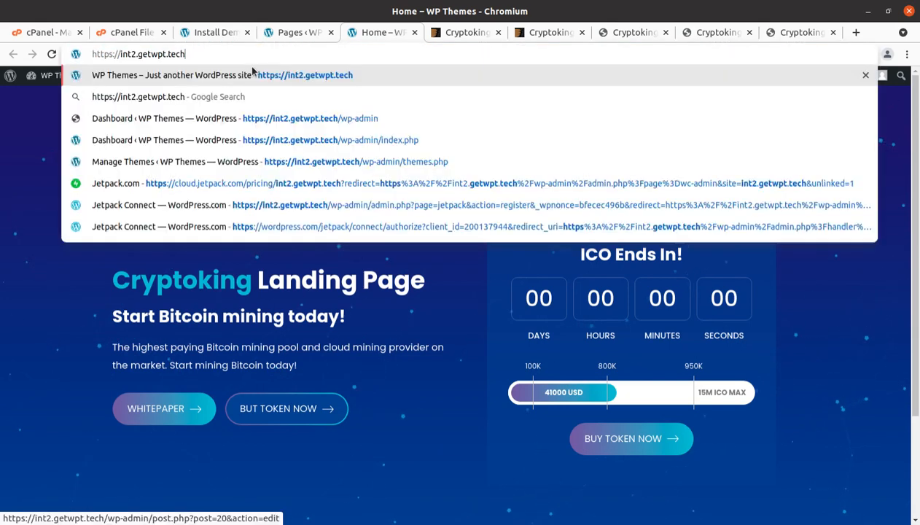
{"action": "key", "text": "Return"}
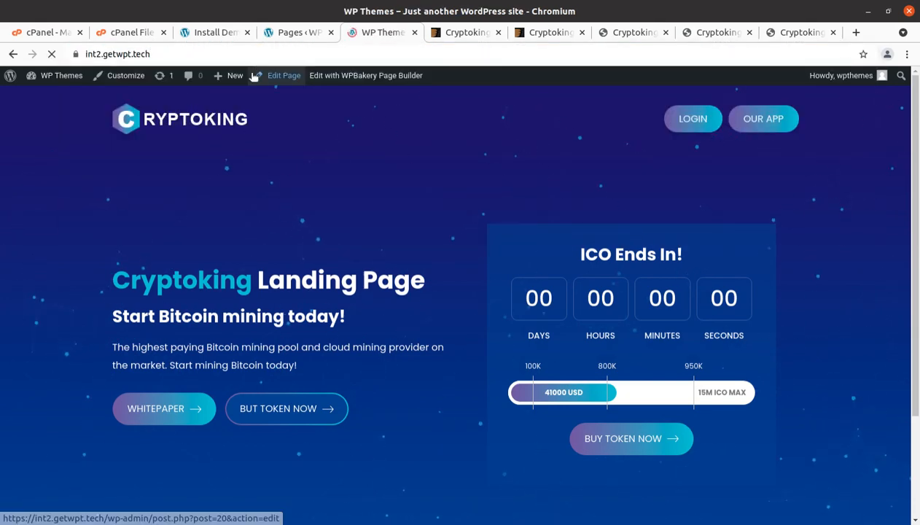
{"action": "scroll", "coordinate": [276, 197], "scroll_direction": "down", "scroll_amount": 4}
{"action": "scroll", "coordinate": [276, 198], "scroll_direction": "down", "scroll_amount": 5}
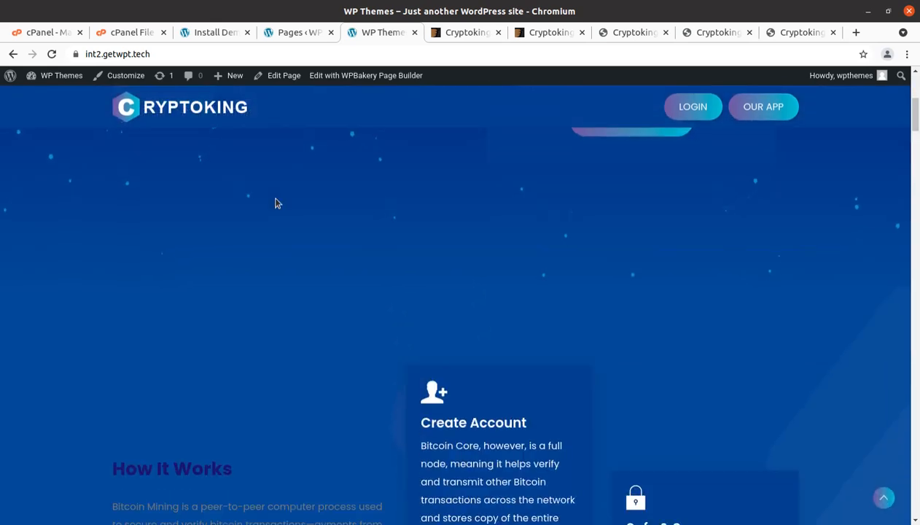
{"action": "scroll", "coordinate": [275, 201], "scroll_direction": "down", "scroll_amount": 3}
{"action": "scroll", "coordinate": [274, 203], "scroll_direction": "up", "scroll_amount": 10}
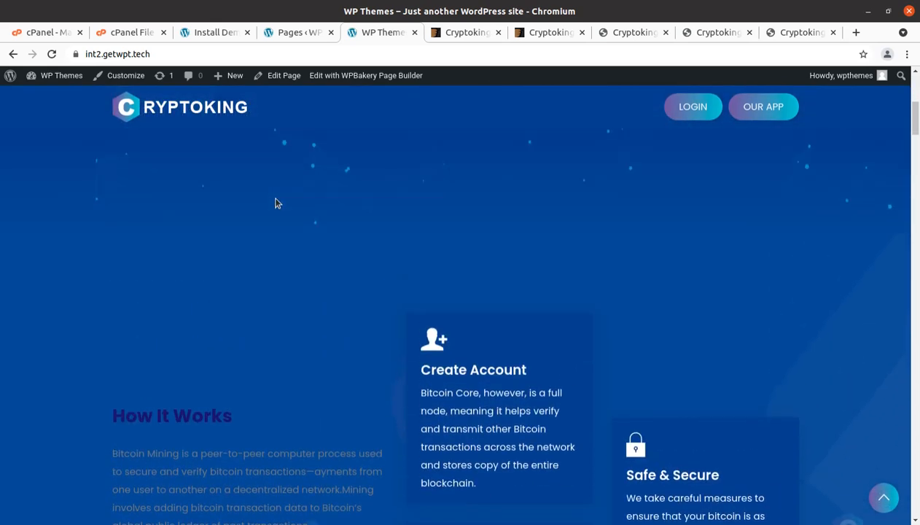
Look through the imported front page's sections from the hero area down to the Frequently Asked Questions.
{"action": "scroll", "coordinate": [275, 204], "scroll_direction": "down", "scroll_amount": 12}
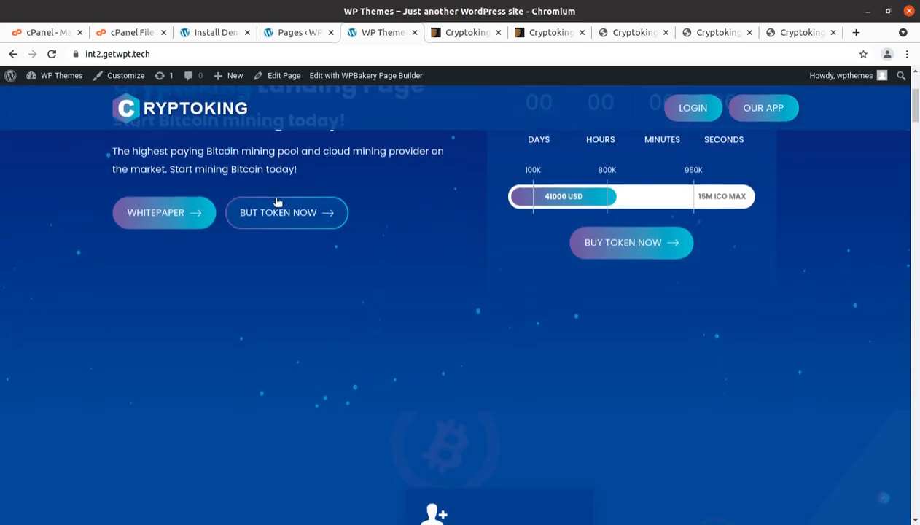
{"action": "scroll", "coordinate": [275, 203], "scroll_direction": "down", "scroll_amount": 10}
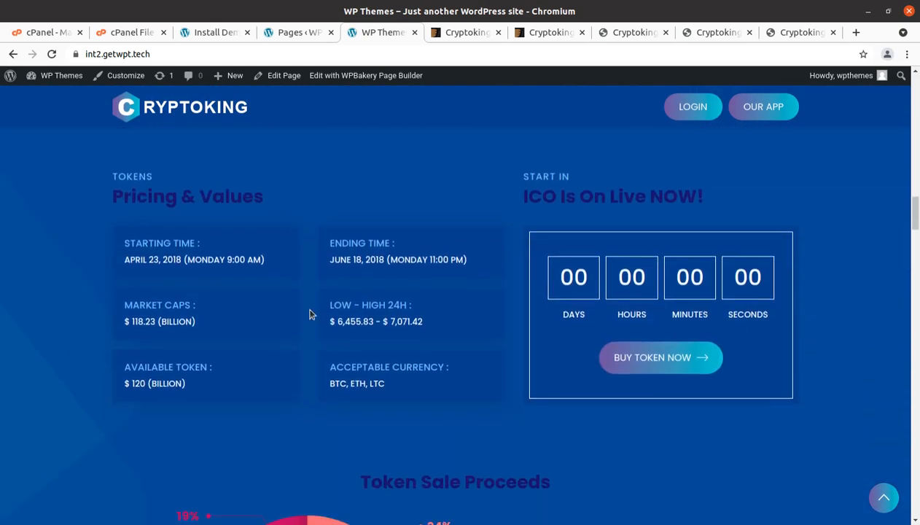
{"action": "scroll", "coordinate": [309, 314], "scroll_direction": "down", "scroll_amount": 7}
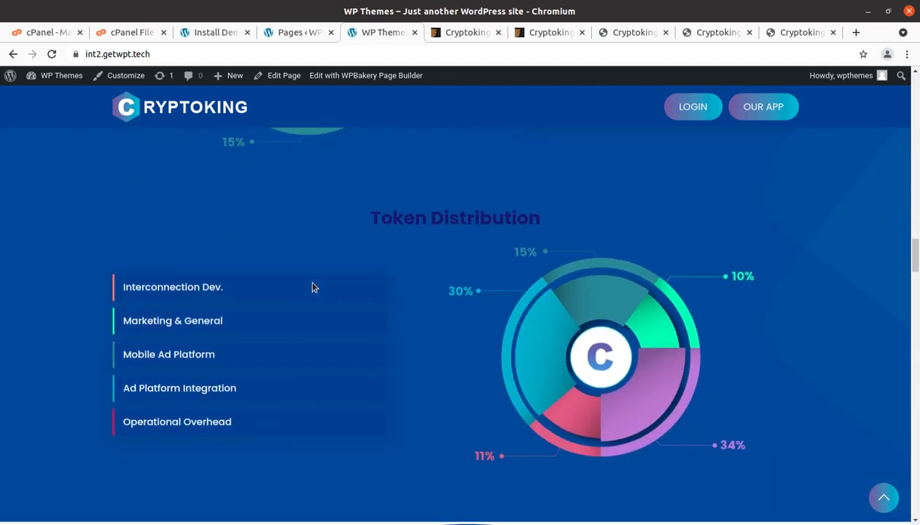
{"action": "scroll", "coordinate": [312, 287], "scroll_direction": "down", "scroll_amount": 8}
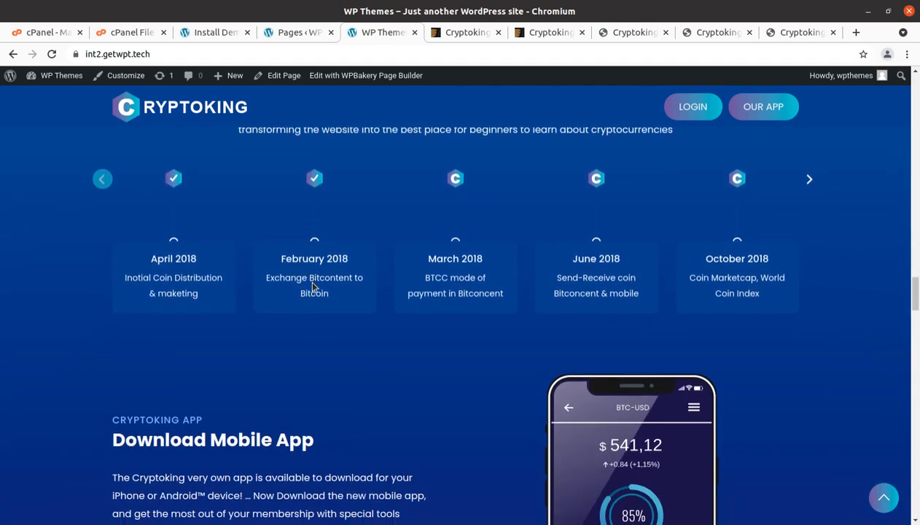
{"action": "scroll", "coordinate": [312, 287], "scroll_direction": "down", "scroll_amount": 6}
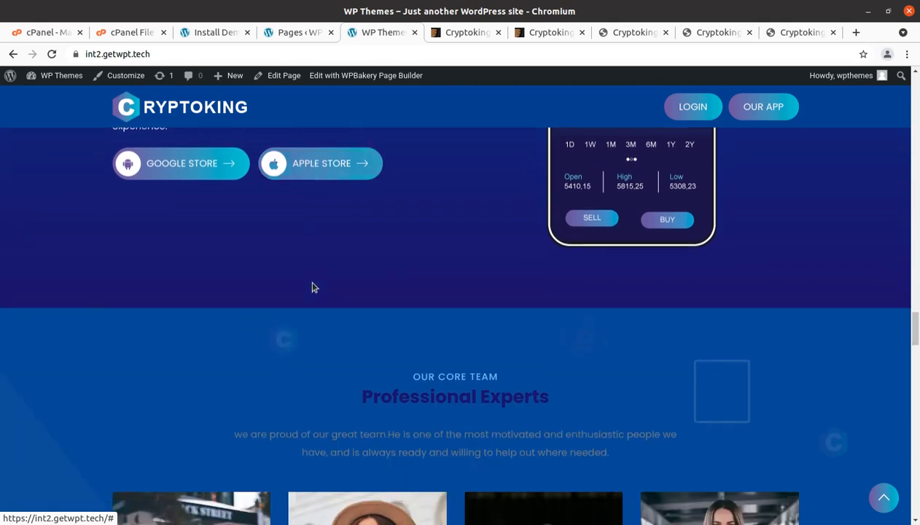
{"action": "scroll", "coordinate": [312, 287], "scroll_direction": "down", "scroll_amount": 2}
{"action": "scroll", "coordinate": [363, 273], "scroll_direction": "down", "scroll_amount": 10}
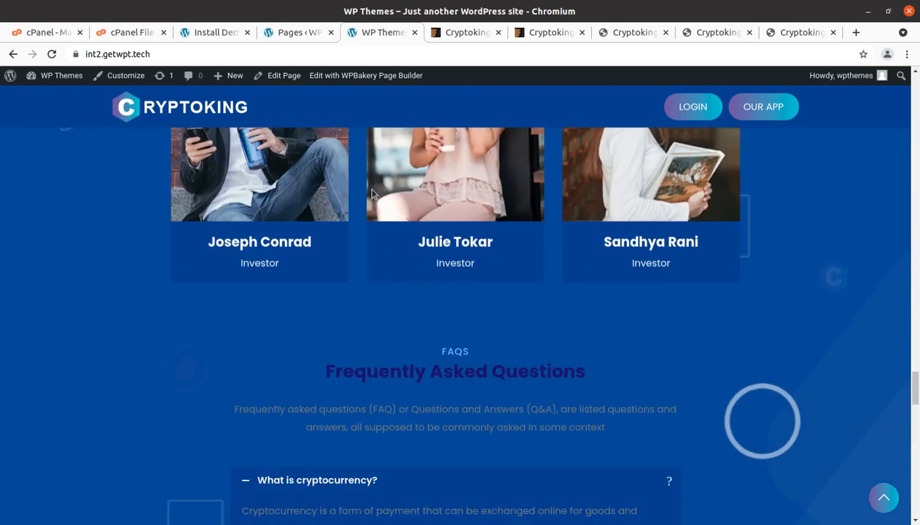
Open the WordPress Media Library and look through the imported media items.
{"action": "left_click", "coordinate": [285, 33]}
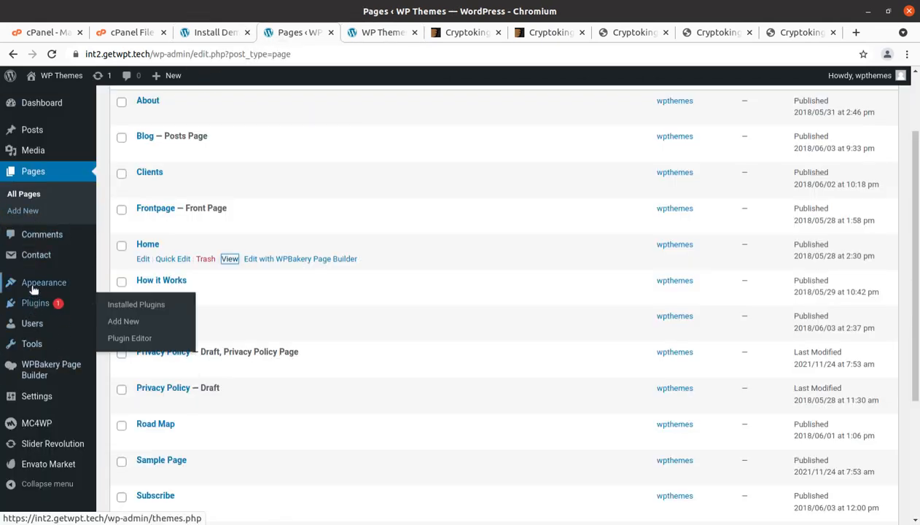
{"action": "mouse_move", "coordinate": [29, 149]}
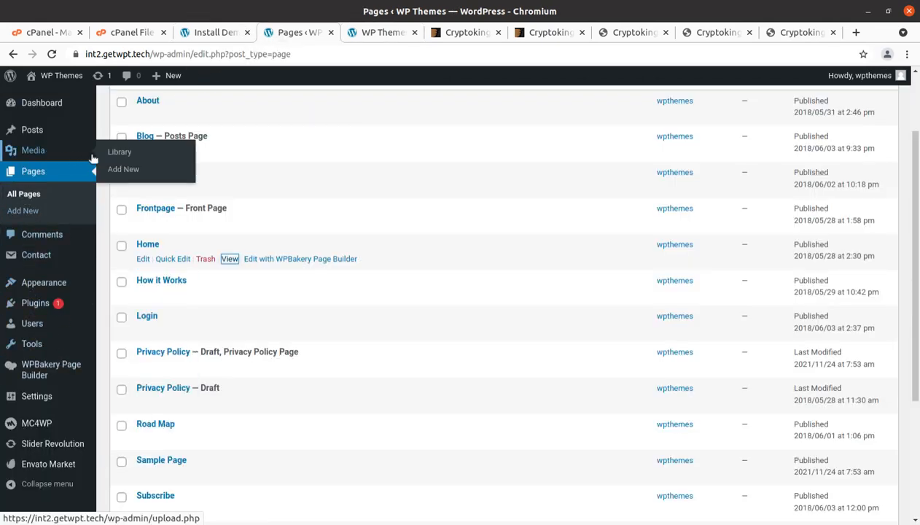
{"action": "left_click", "coordinate": [122, 154]}
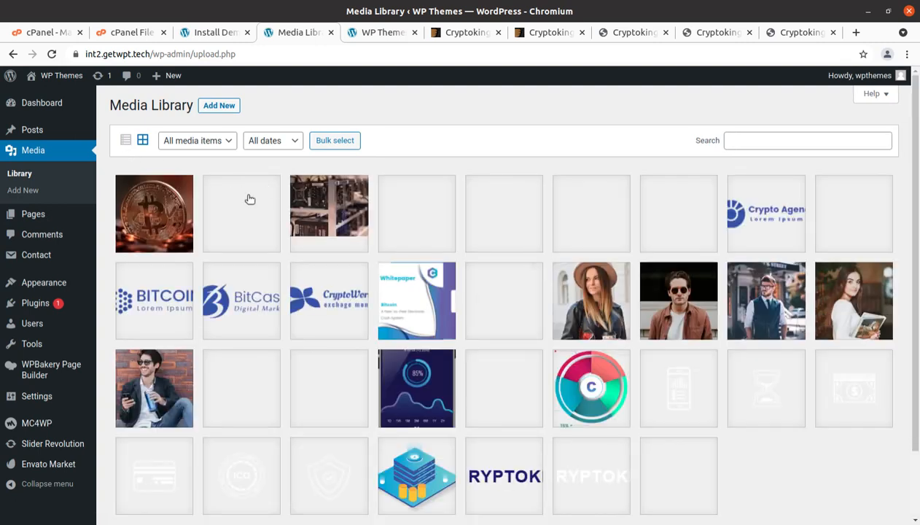
{"action": "scroll", "coordinate": [475, 262], "scroll_direction": "down", "scroll_amount": 2}
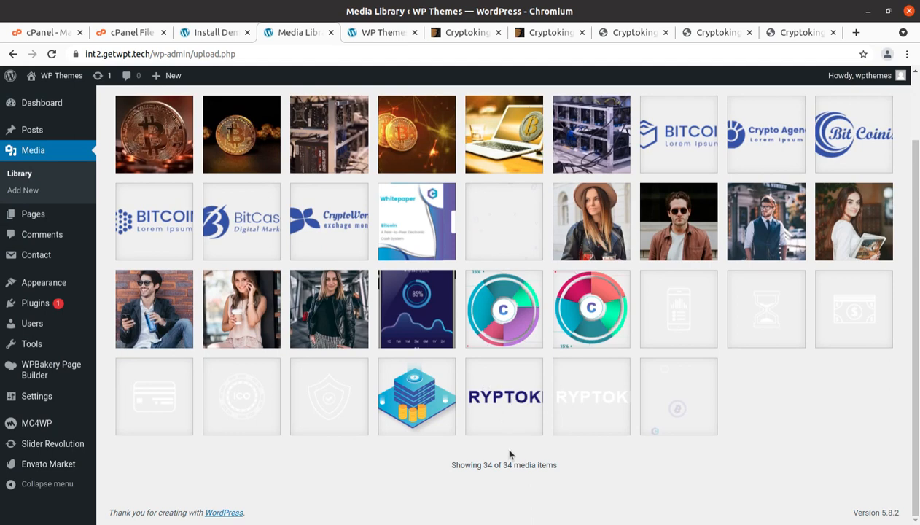
{"action": "scroll", "coordinate": [589, 395], "scroll_direction": "up", "scroll_amount": 2}
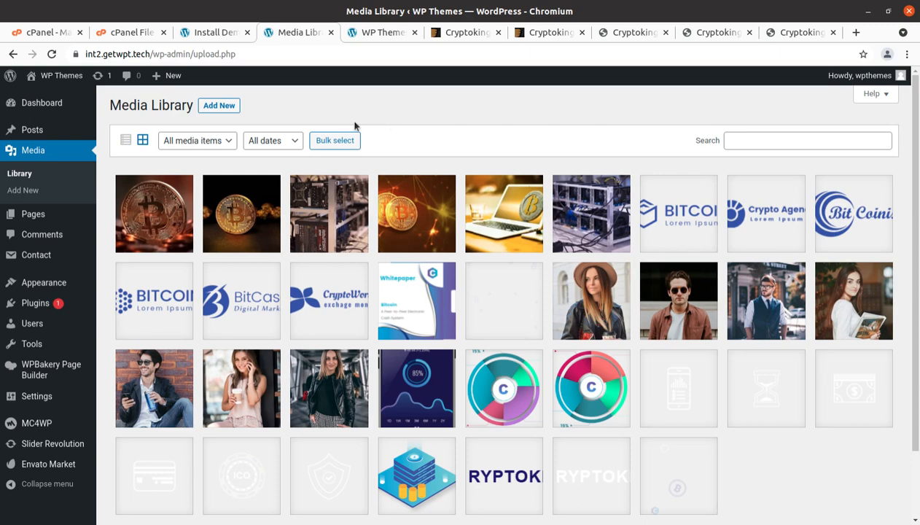
Review the site's front page up to its header and compare it with the header and sections of the klbtheme.com/cryptoking demo.
{"action": "left_click", "coordinate": [396, 29]}
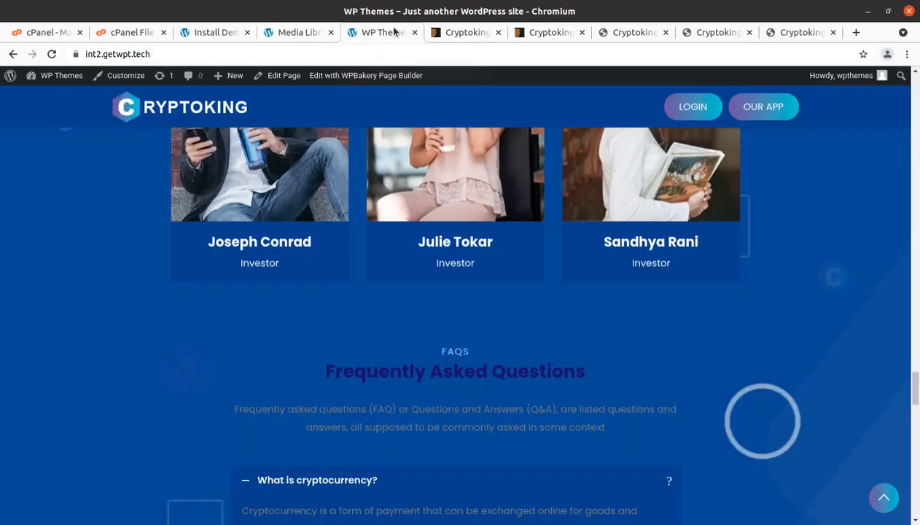
{"action": "scroll", "coordinate": [203, 160], "scroll_direction": "up", "scroll_amount": 3}
{"action": "scroll", "coordinate": [203, 160], "scroll_direction": "up", "scroll_amount": 10}
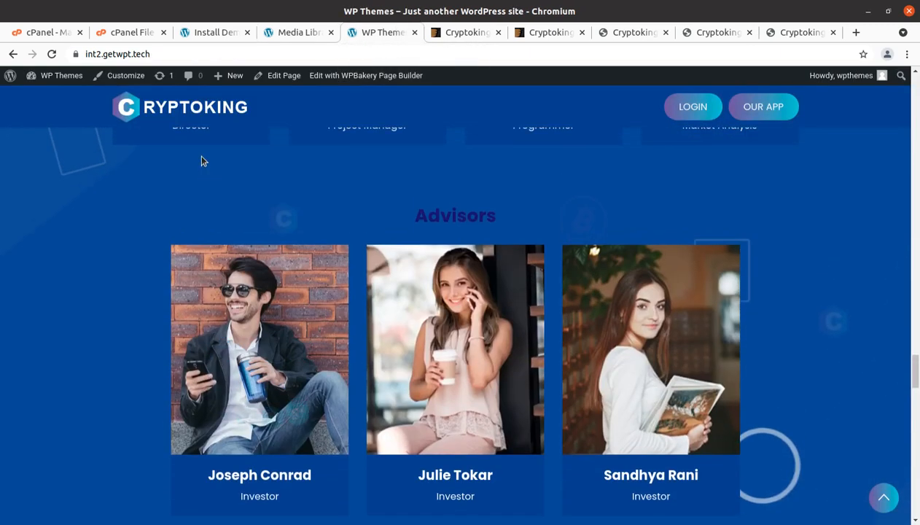
{"action": "scroll", "coordinate": [584, 164], "scroll_direction": "up", "scroll_amount": 10}
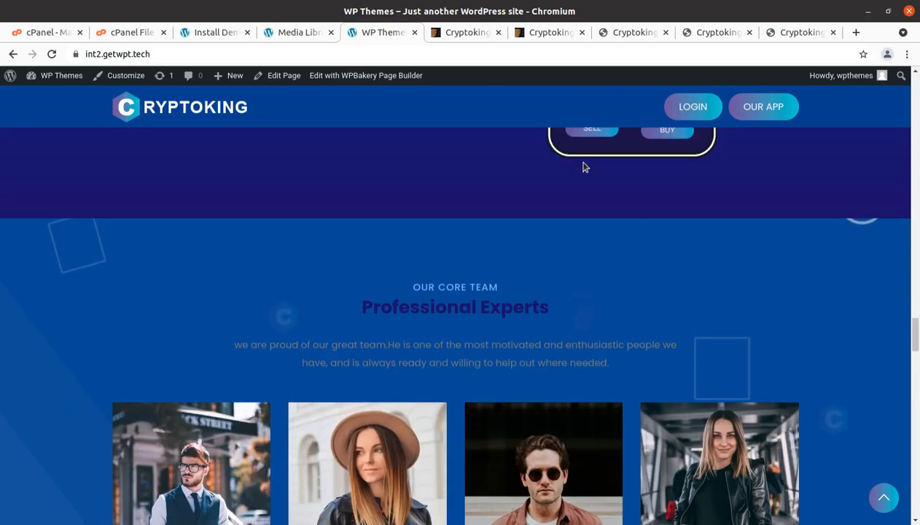
{"action": "scroll", "coordinate": [583, 167], "scroll_direction": "up", "scroll_amount": 10}
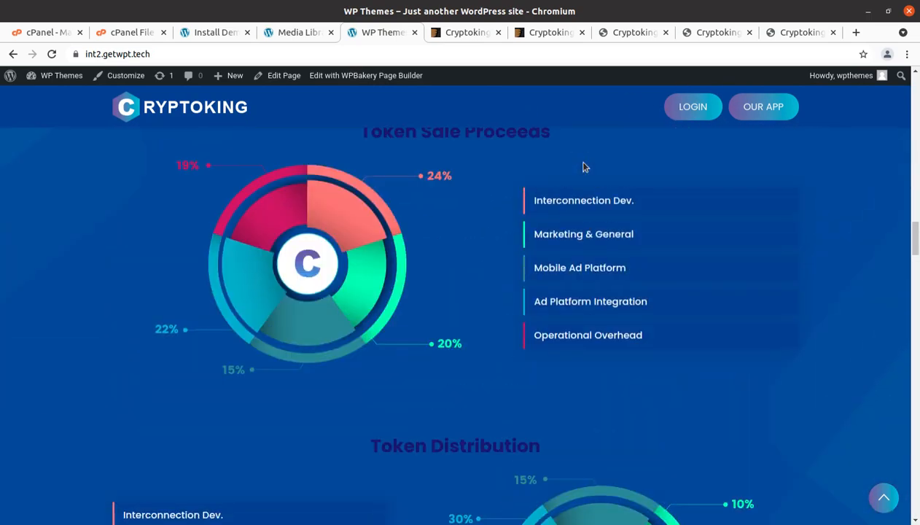
{"action": "scroll", "coordinate": [584, 167], "scroll_direction": "up", "scroll_amount": 10}
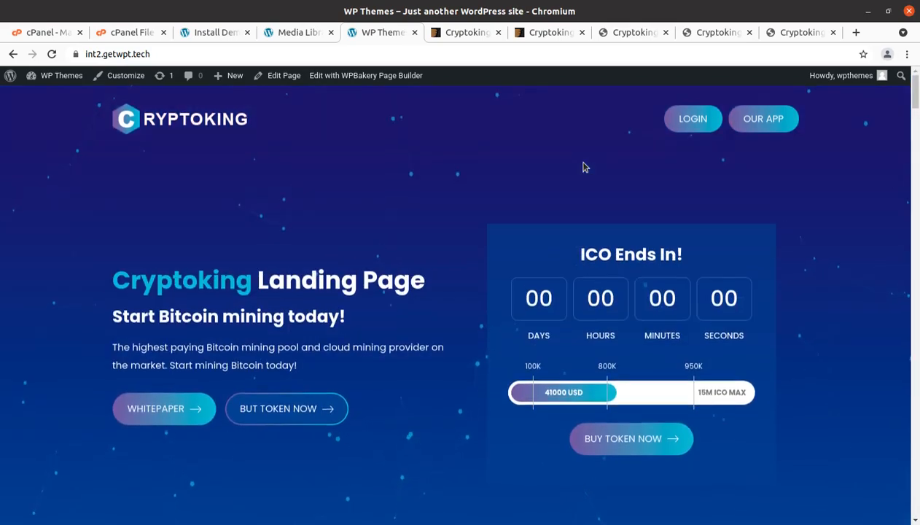
{"action": "left_click", "coordinate": [631, 35]}
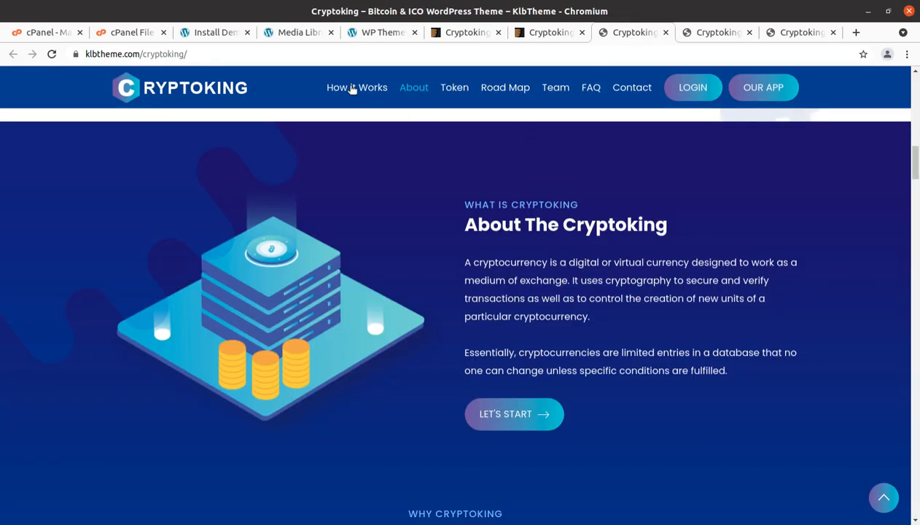
{"action": "scroll", "coordinate": [415, 232], "scroll_direction": "up", "scroll_amount": 6}
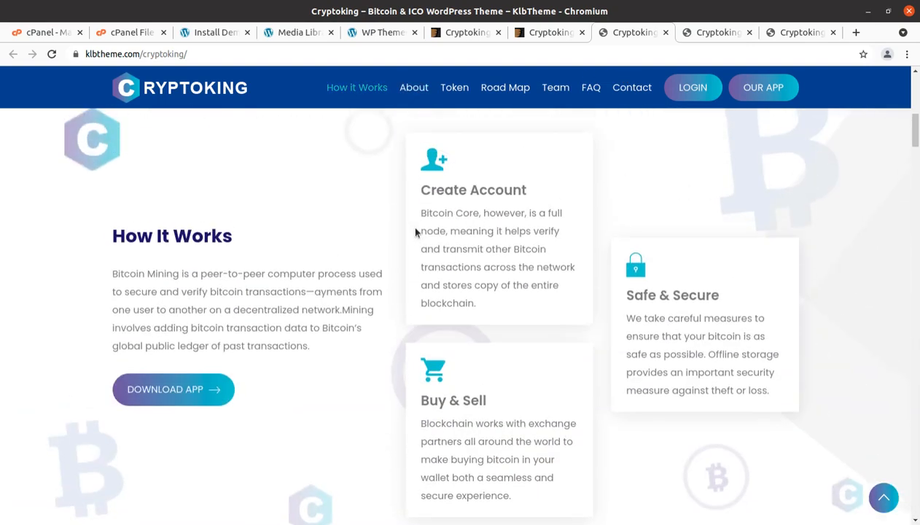
{"action": "scroll", "coordinate": [415, 232], "scroll_direction": "up", "scroll_amount": 5}
Open the WordPress Menus settings and load Menu 1 (Primary Navigation Menu) for editing.
{"action": "left_click", "coordinate": [297, 32]}
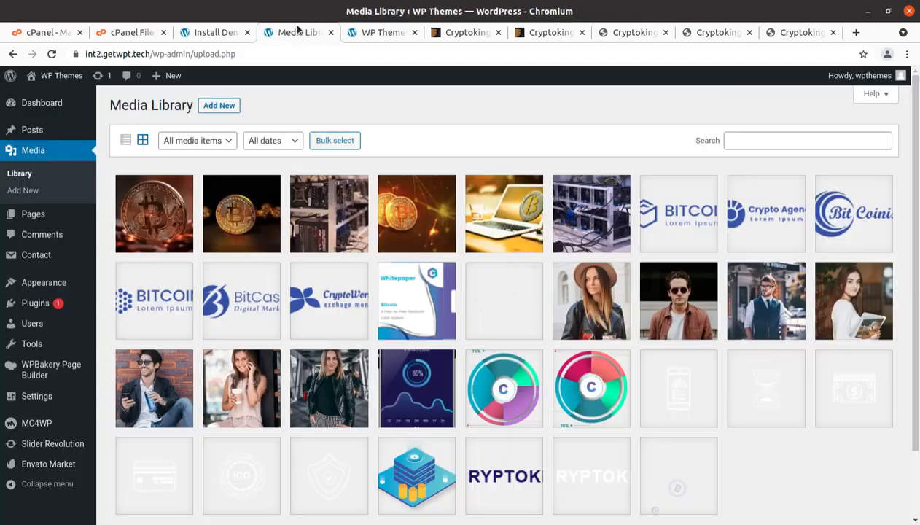
{"action": "mouse_move", "coordinate": [29, 211]}
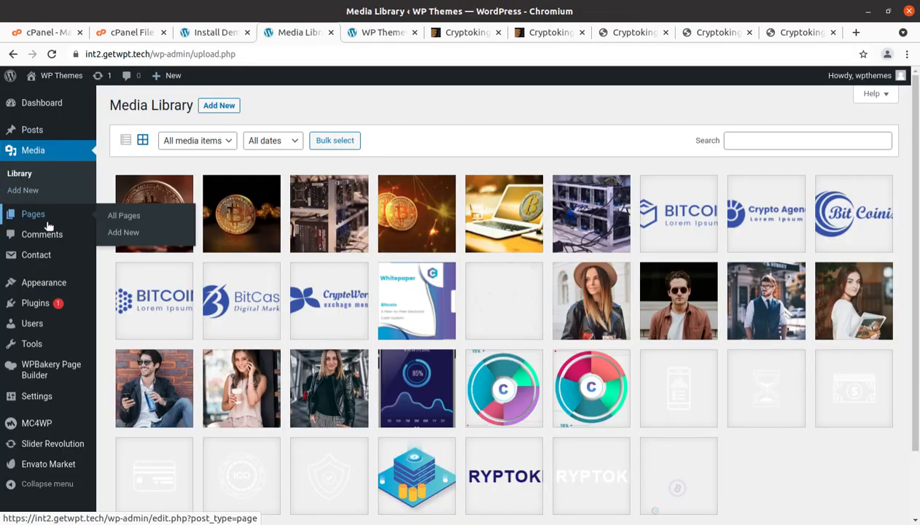
{"action": "mouse_move", "coordinate": [56, 267]}
{"action": "mouse_move", "coordinate": [64, 288]}
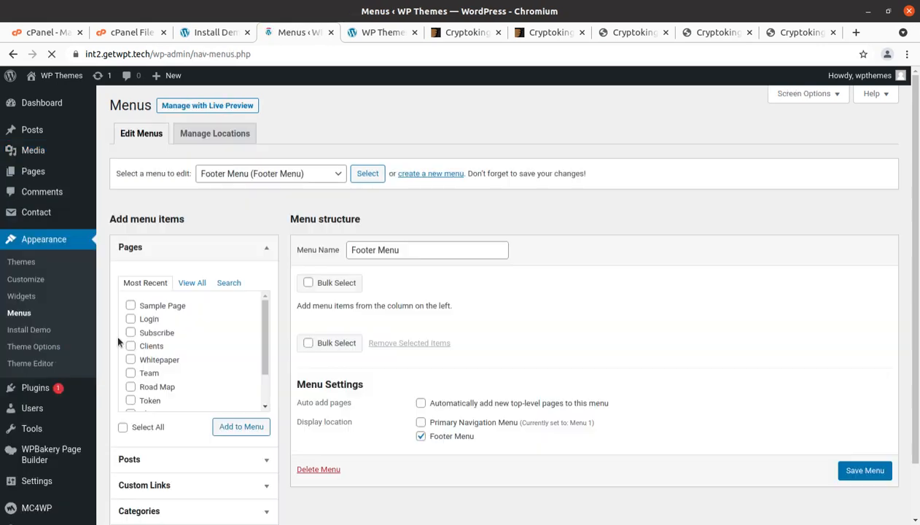
{"action": "left_click", "coordinate": [263, 180]}
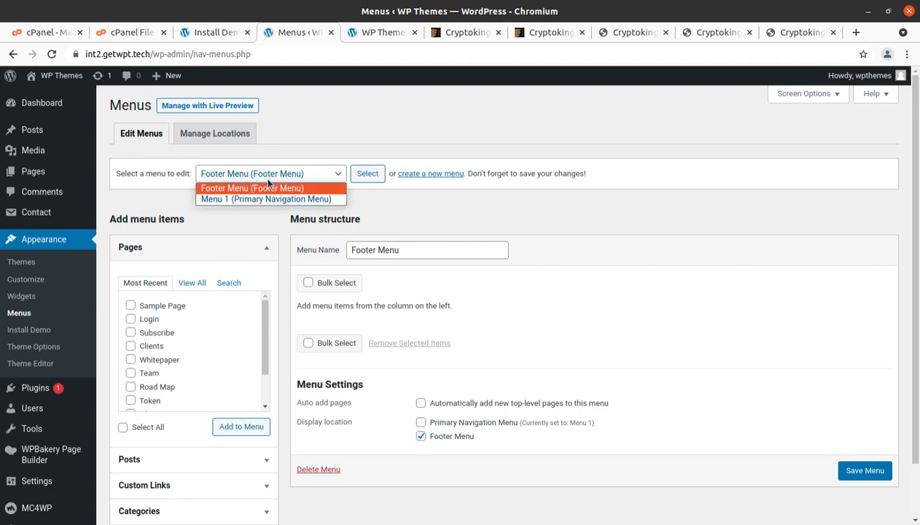
{"action": "left_click", "coordinate": [237, 202]}
{"action": "left_click", "coordinate": [368, 179]}
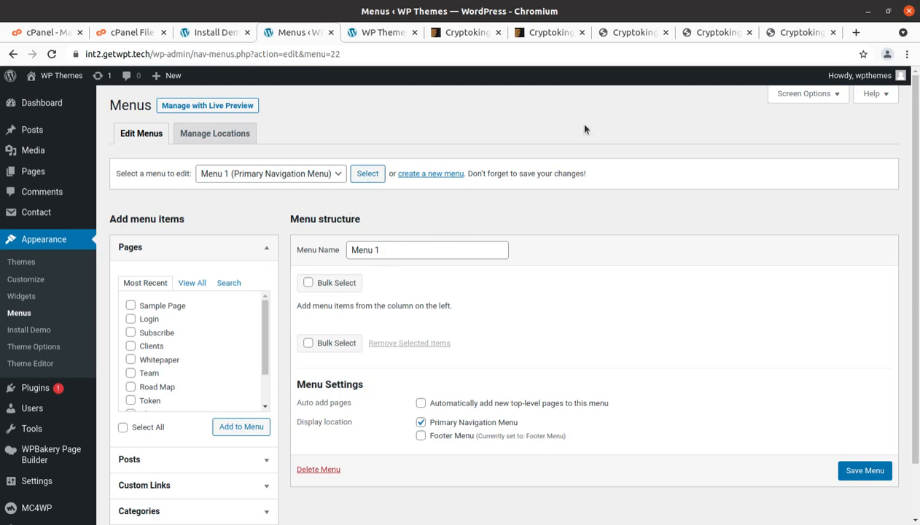
Check the demo site's navigation entries and select the Road Map, Token, About, How it Works and Home pages for Menu 1.
{"action": "left_click", "coordinate": [626, 33]}
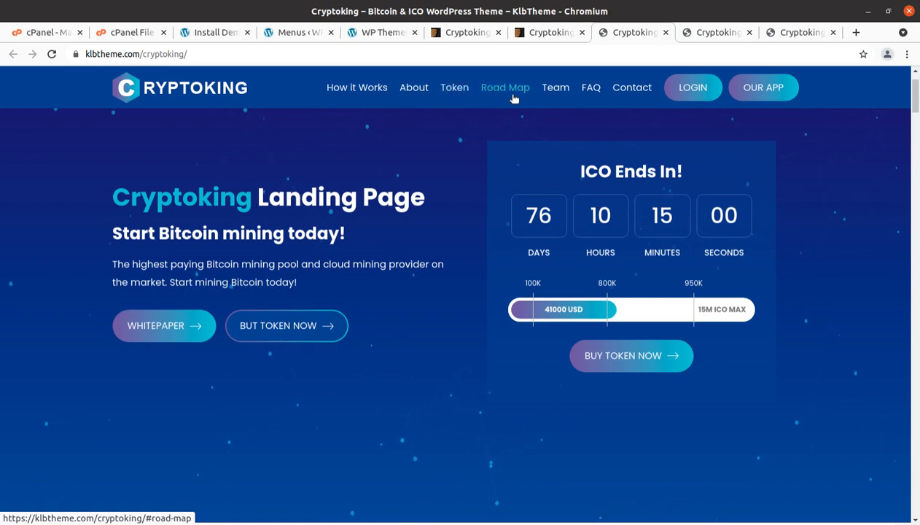
{"action": "left_click", "coordinate": [297, 34]}
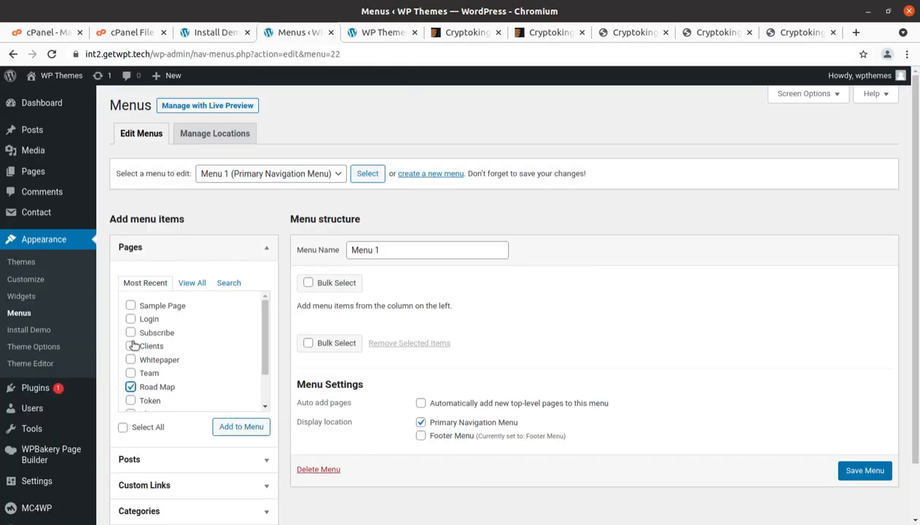
{"action": "scroll", "coordinate": [151, 367], "scroll_direction": "down", "scroll_amount": 1}
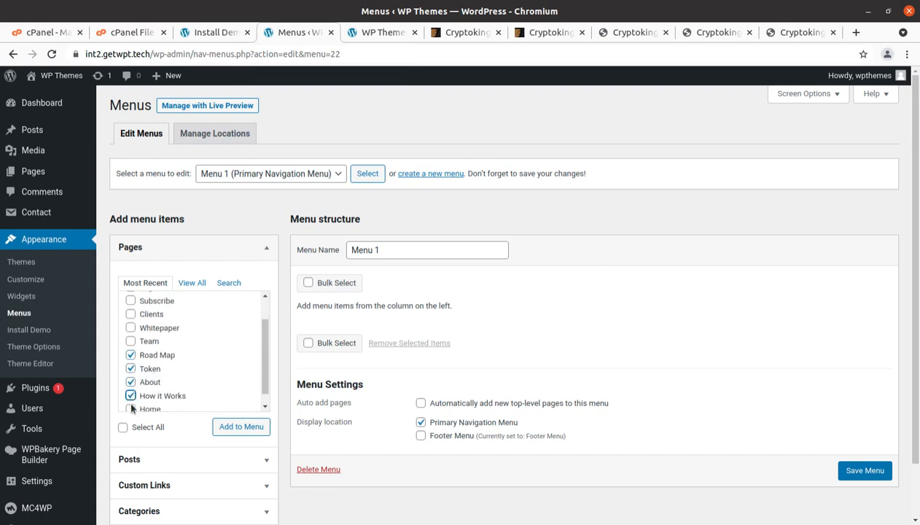
{"action": "scroll", "coordinate": [174, 384], "scroll_direction": "down", "scroll_amount": 1}
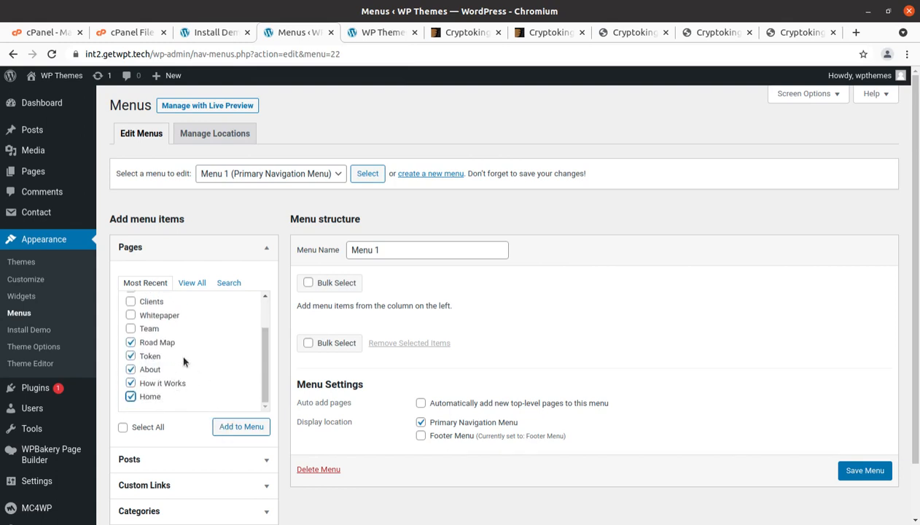
{"action": "scroll", "coordinate": [179, 354], "scroll_direction": "up", "scroll_amount": 1}
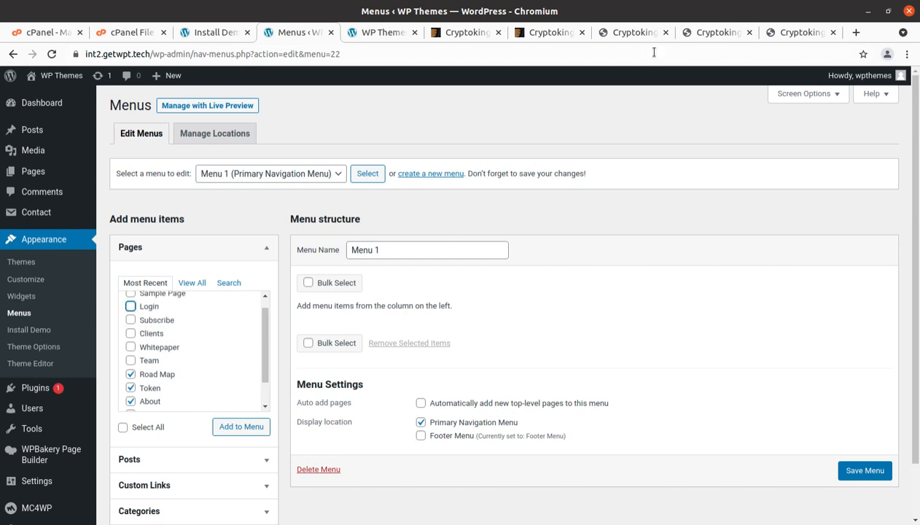
Recheck the demo's navigation, select the Team page as well, and add all the selected pages to Menu 1.
{"action": "left_click", "coordinate": [627, 34]}
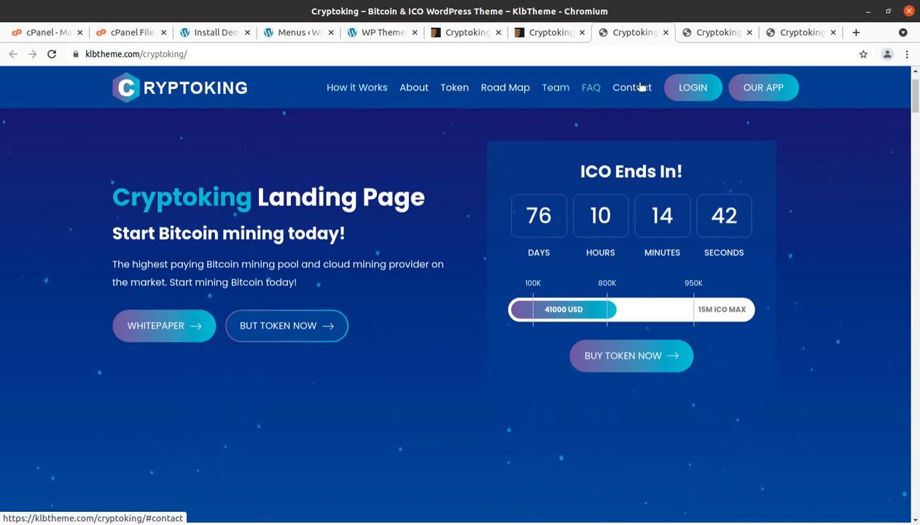
{"action": "left_click", "coordinate": [294, 36]}
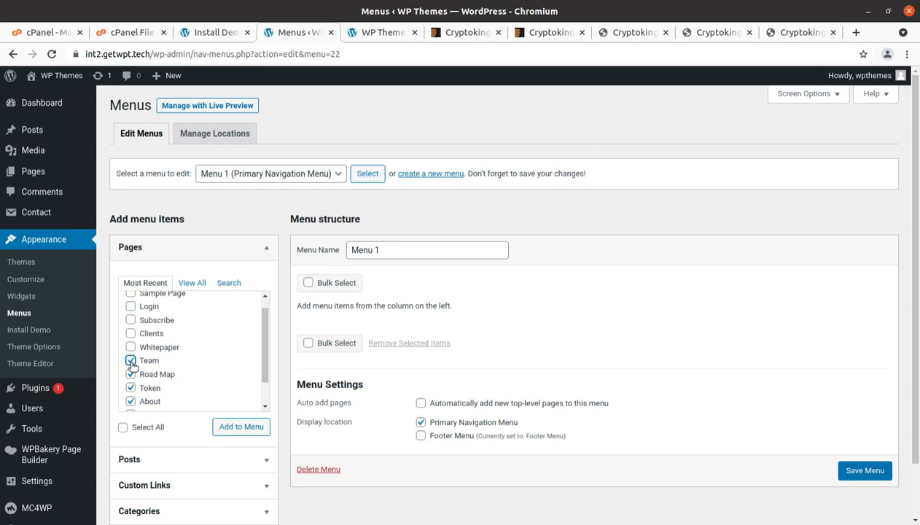
{"action": "scroll", "coordinate": [145, 346], "scroll_direction": "down", "scroll_amount": 4}
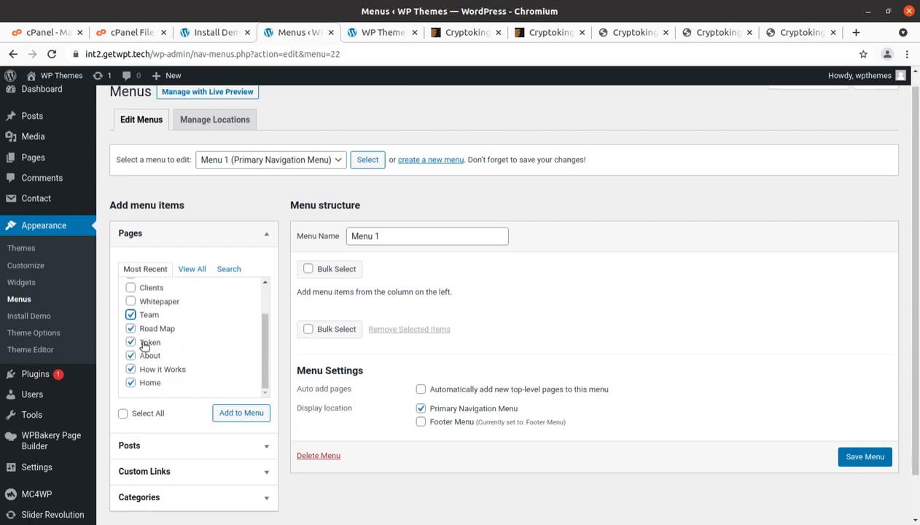
{"action": "left_click", "coordinate": [260, 332]}
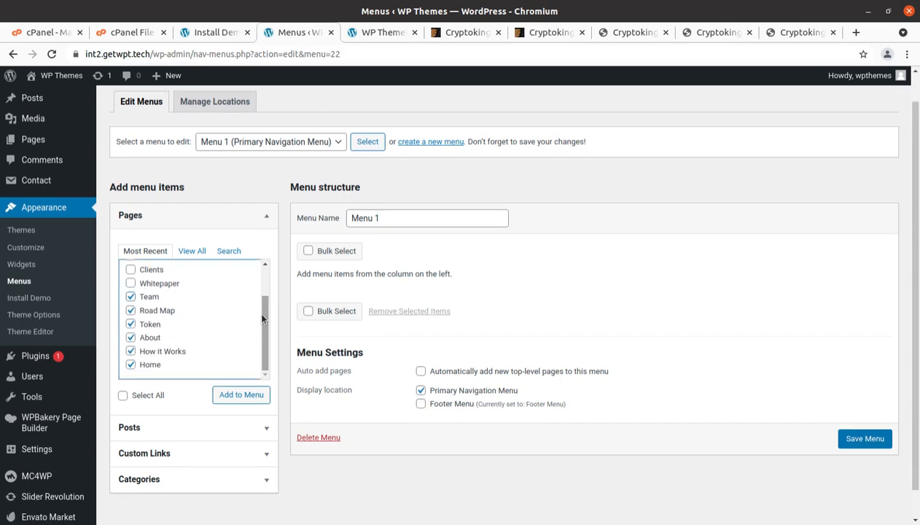
{"action": "left_click_drag", "start_coordinate": [262, 315], "coordinate": [267, 288]}
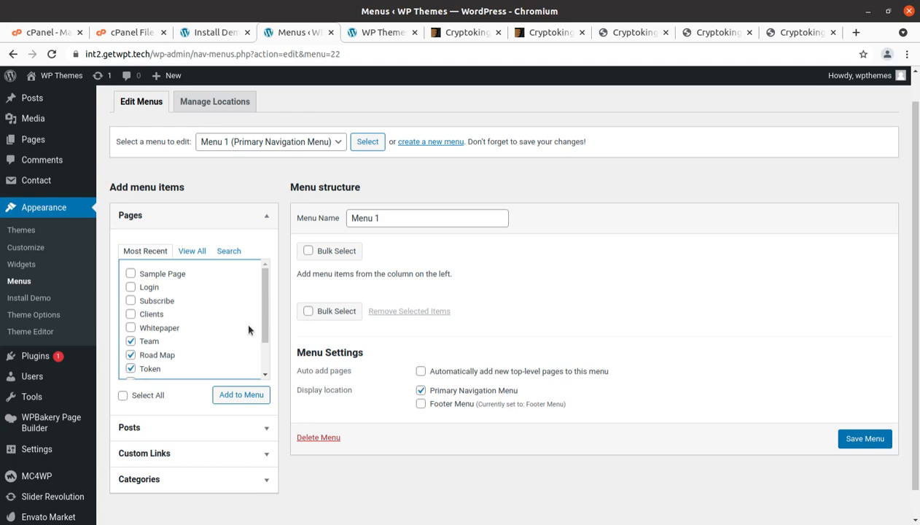
{"action": "left_click_drag", "start_coordinate": [261, 329], "coordinate": [269, 389]}
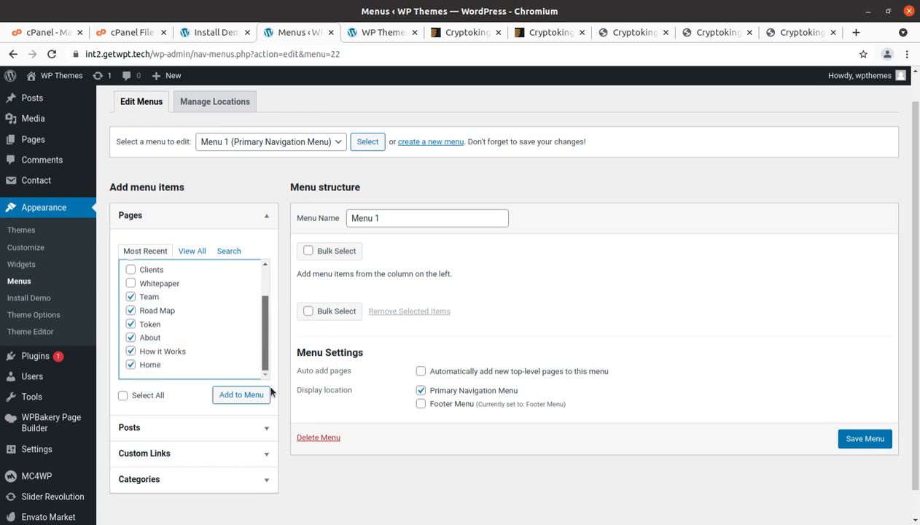
{"action": "left_click", "coordinate": [226, 401]}
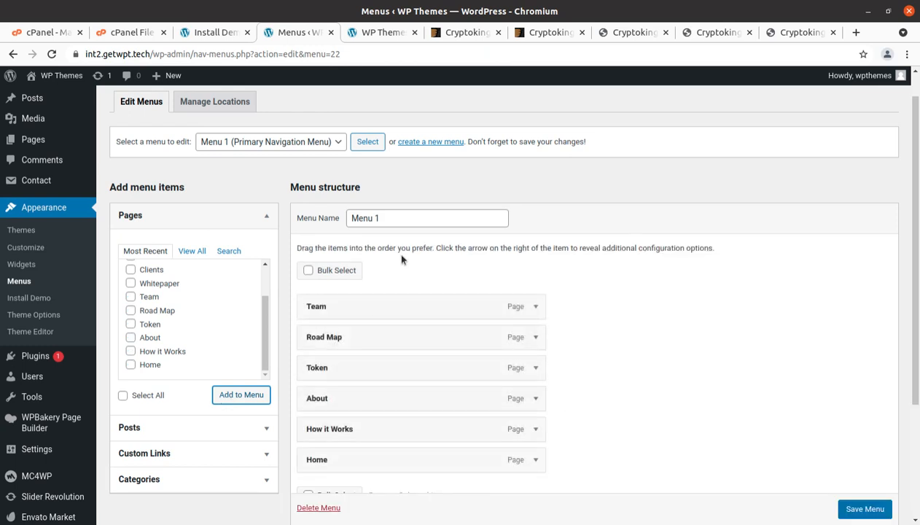
Arrange Menu 1 in the order Home, About, How it Works, Road Map, Team, Token and save the menu.
{"action": "left_click", "coordinate": [874, 510]}
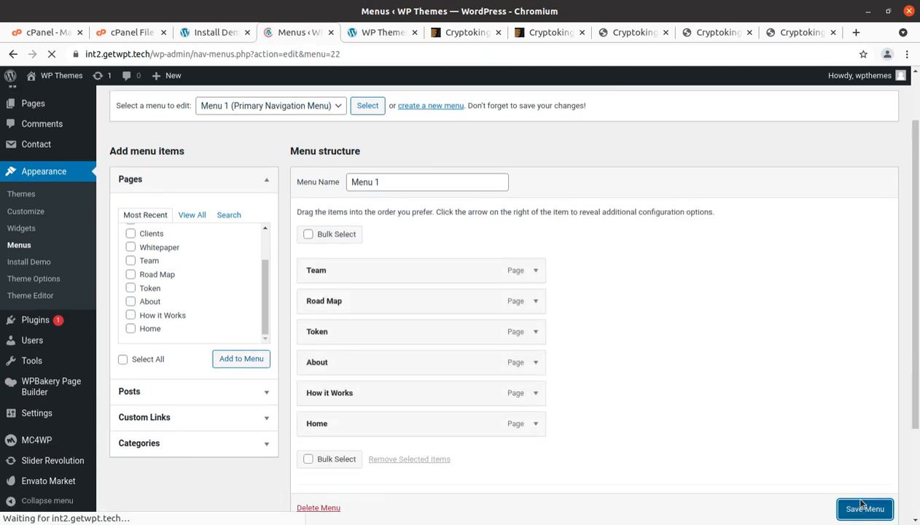
{"action": "scroll", "coordinate": [809, 488], "scroll_direction": "down", "scroll_amount": 3}
{"action": "left_click_drag", "start_coordinate": [423, 429], "coordinate": [417, 284]}
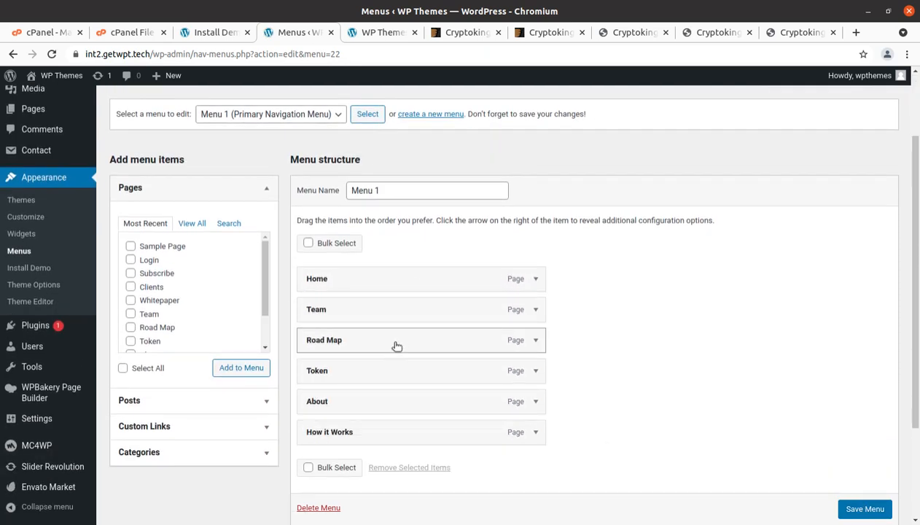
{"action": "left_click_drag", "start_coordinate": [356, 393], "coordinate": [354, 318]}
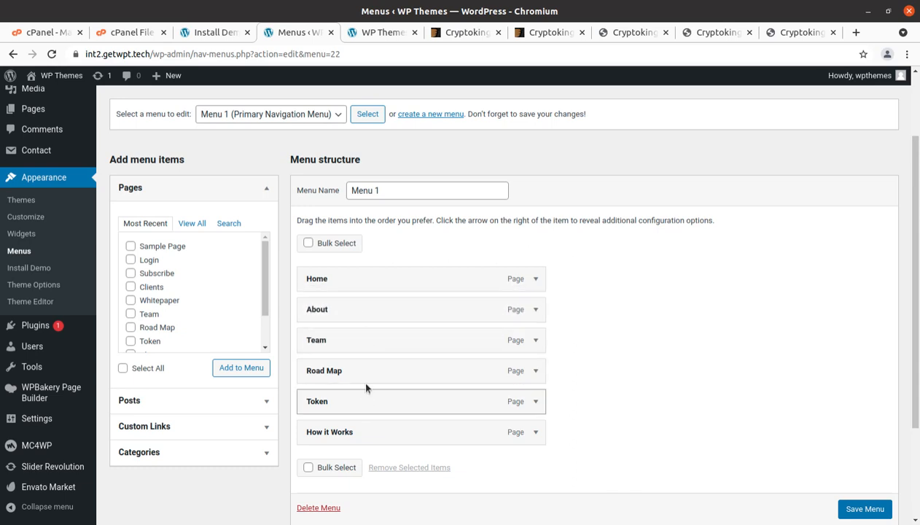
{"action": "left_click_drag", "start_coordinate": [367, 374], "coordinate": [369, 343]}
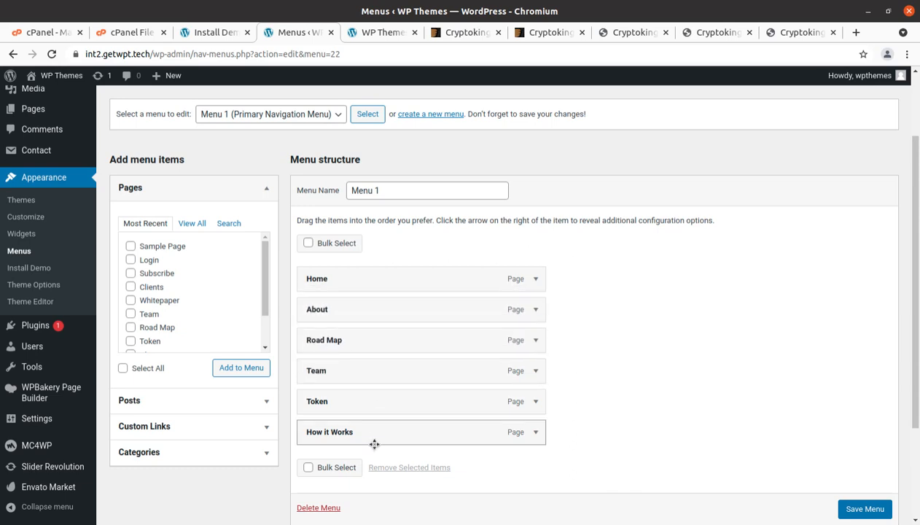
{"action": "left_click_drag", "start_coordinate": [378, 440], "coordinate": [375, 343]}
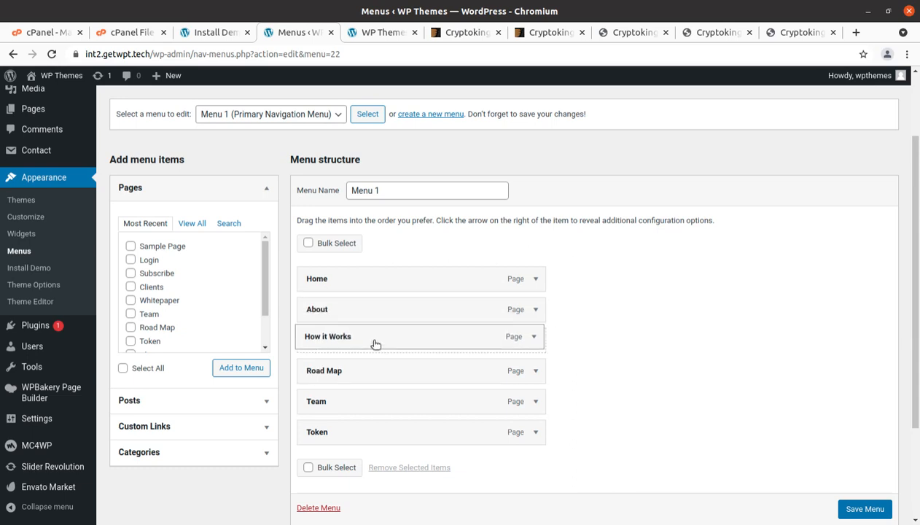
{"action": "left_click", "coordinate": [861, 510]}
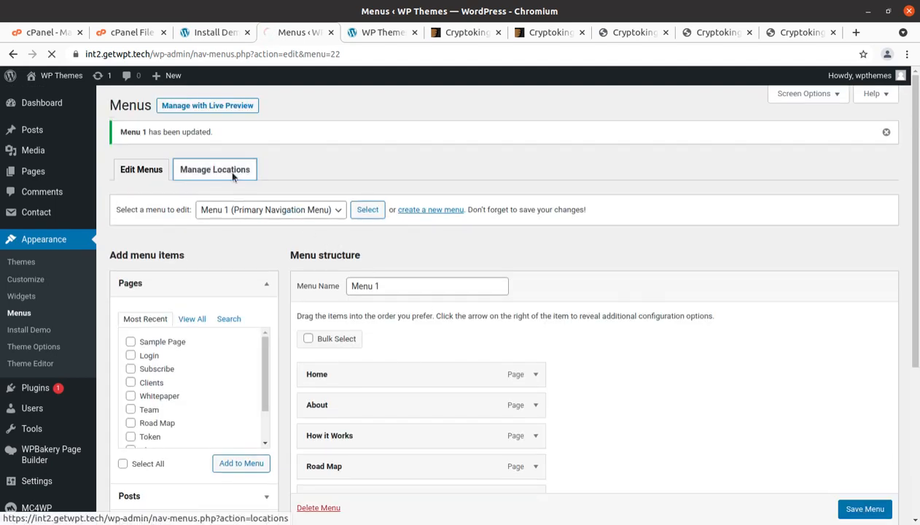
Save the menu locations with Menu 1 assigned to Primary Navigation Menu, and reload the site's front page.
{"action": "left_click", "coordinate": [232, 174]}
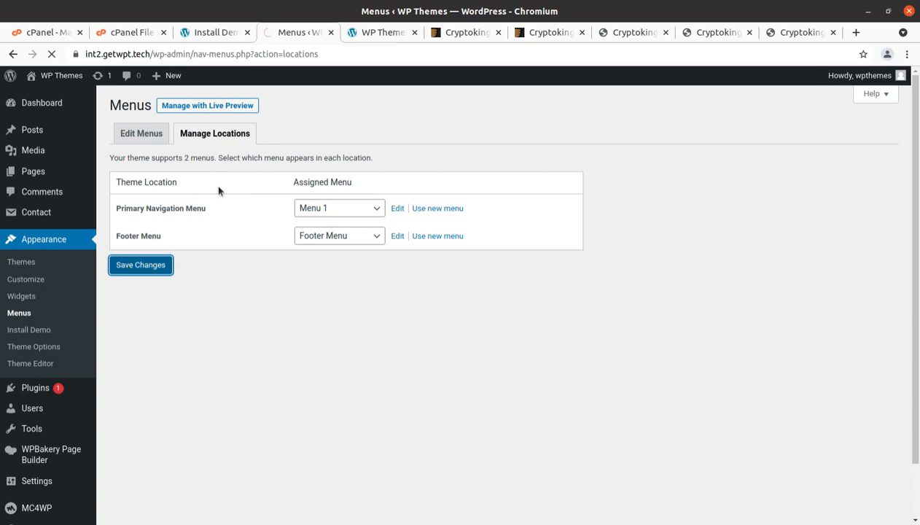
{"action": "left_click", "coordinate": [373, 32]}
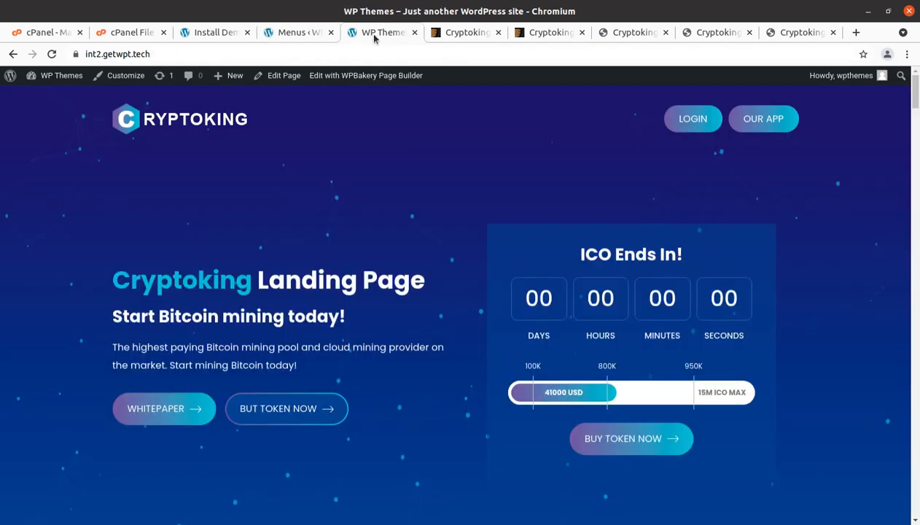
{"action": "left_click", "coordinate": [51, 54]}
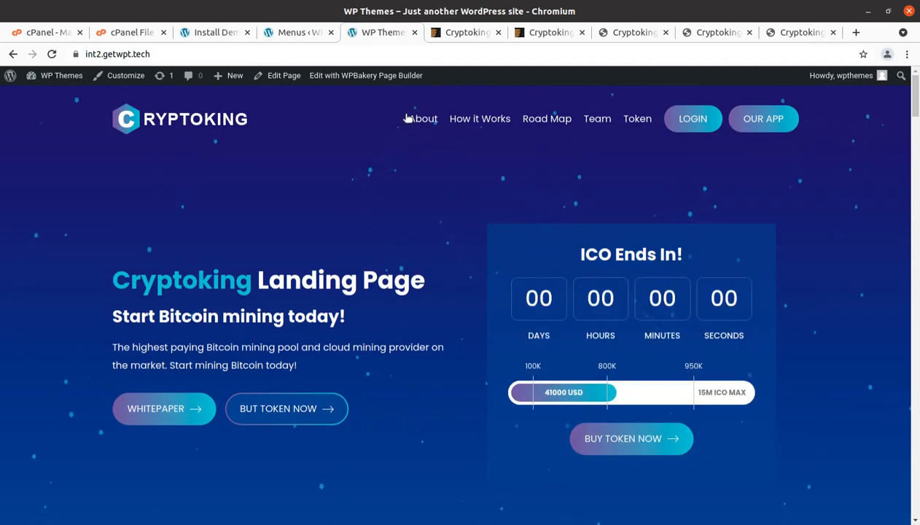
Review the front page's About, How It Works, Road Map, app and team sections, and return to the header.
{"action": "scroll", "coordinate": [702, 122], "scroll_direction": "down", "scroll_amount": 5}
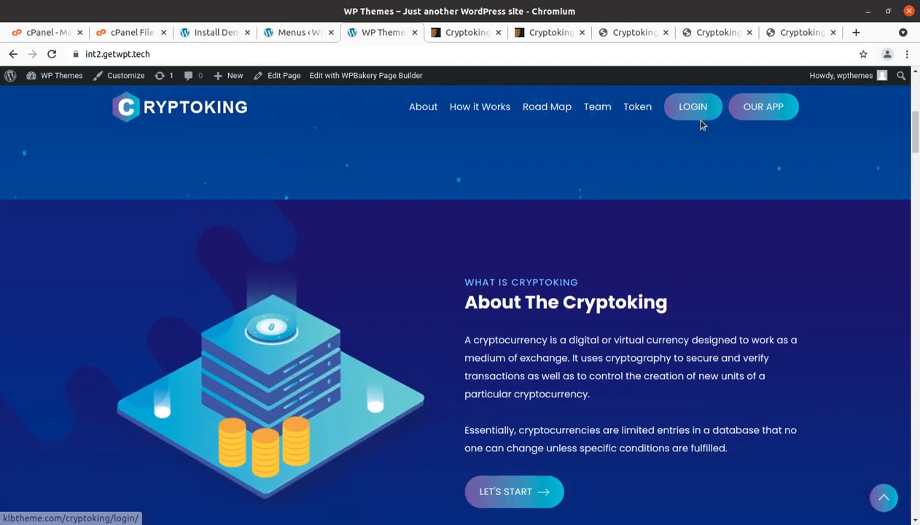
{"action": "scroll", "coordinate": [699, 123], "scroll_direction": "down", "scroll_amount": 10}
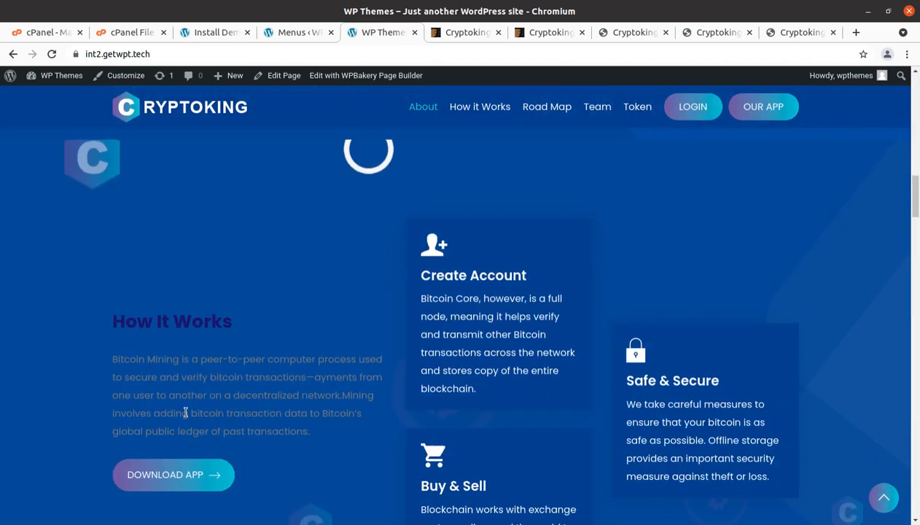
{"action": "scroll", "coordinate": [205, 405], "scroll_direction": "down", "scroll_amount": 2}
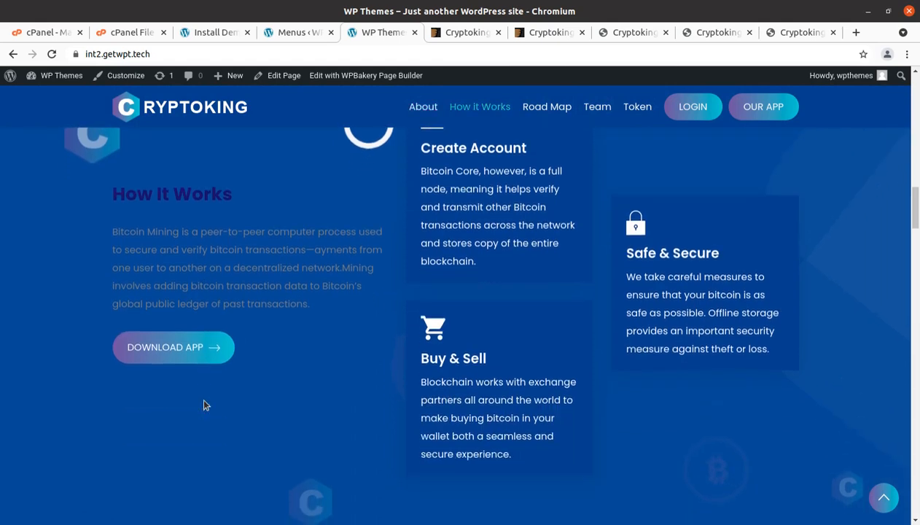
{"action": "scroll", "coordinate": [204, 406], "scroll_direction": "down", "scroll_amount": 8}
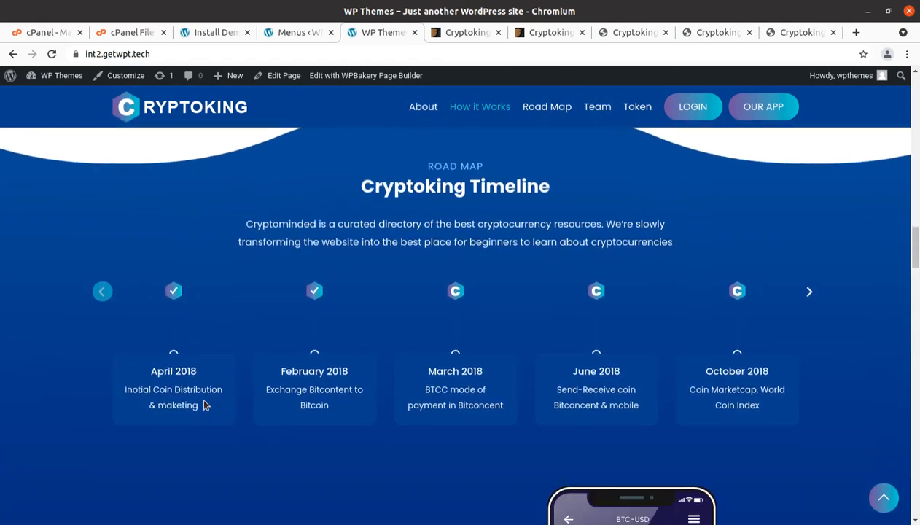
{"action": "scroll", "coordinate": [205, 405], "scroll_direction": "down", "scroll_amount": 10}
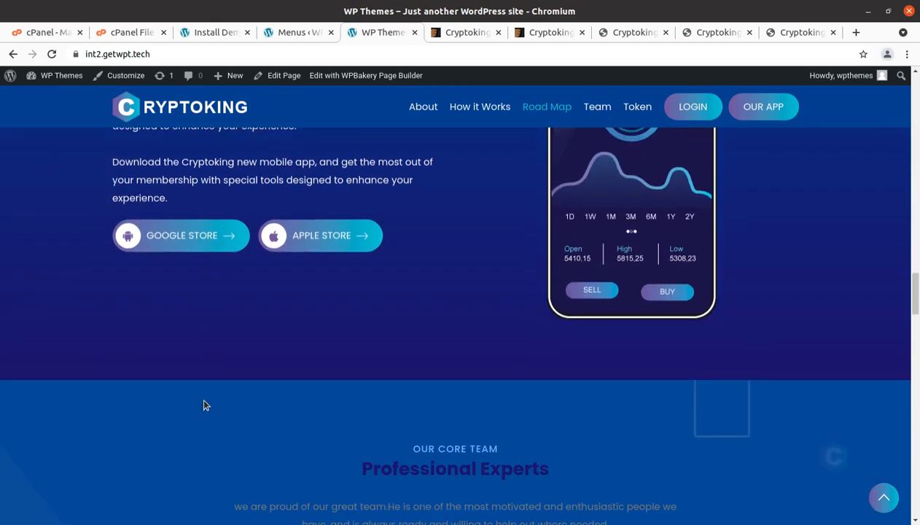
{"action": "scroll", "coordinate": [204, 405], "scroll_direction": "down", "scroll_amount": 3}
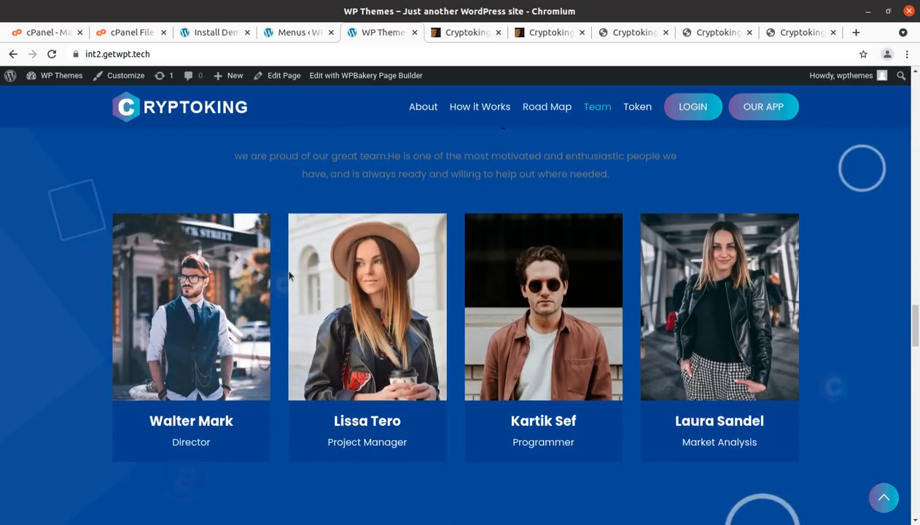
{"action": "scroll", "coordinate": [290, 276], "scroll_direction": "down", "scroll_amount": 2}
{"action": "scroll", "coordinate": [290, 276], "scroll_direction": "up", "scroll_amount": 12}
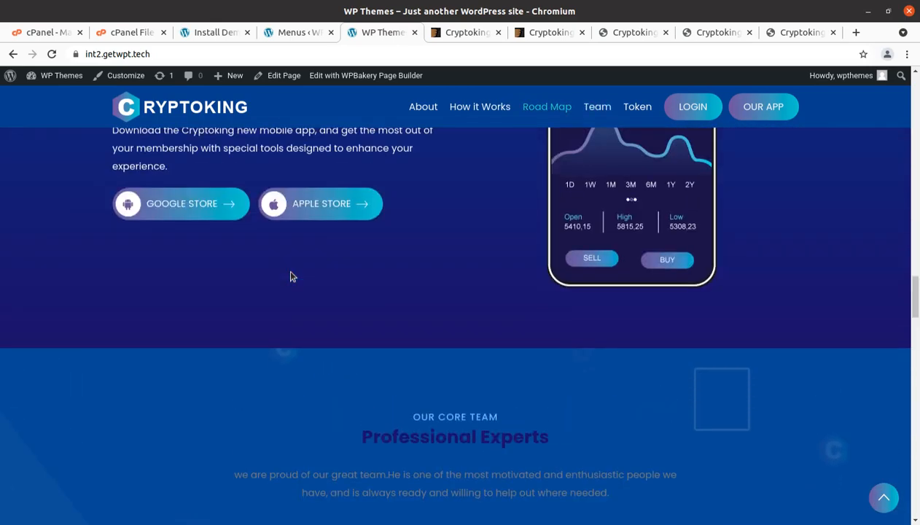
{"action": "scroll", "coordinate": [290, 274], "scroll_direction": "up", "scroll_amount": 15}
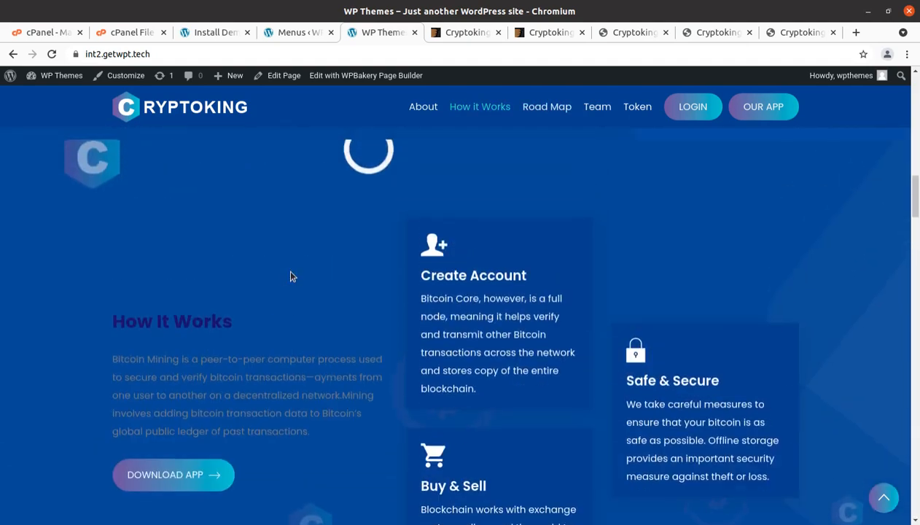
{"action": "scroll", "coordinate": [291, 276], "scroll_direction": "up", "scroll_amount": 10}
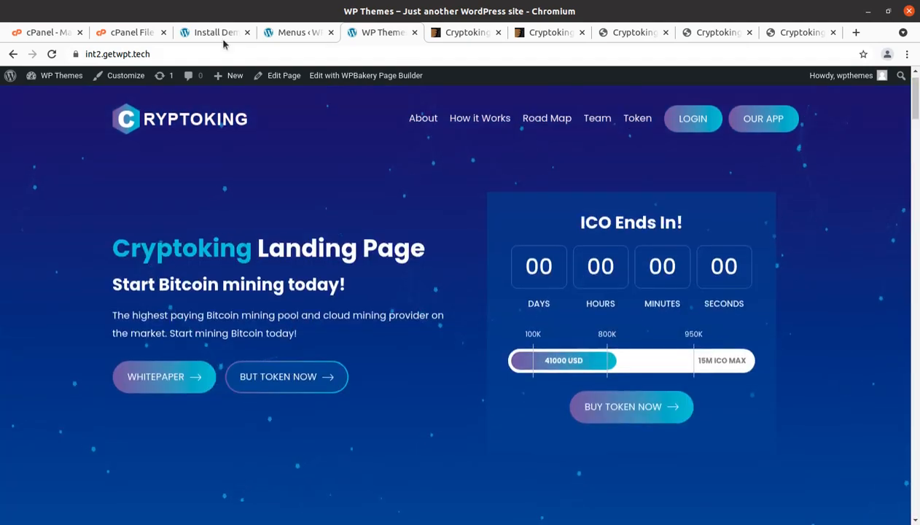
Open the WordPress Theme Options and examine the General Config settings for the logo and the loader.
{"action": "left_click", "coordinate": [219, 33]}
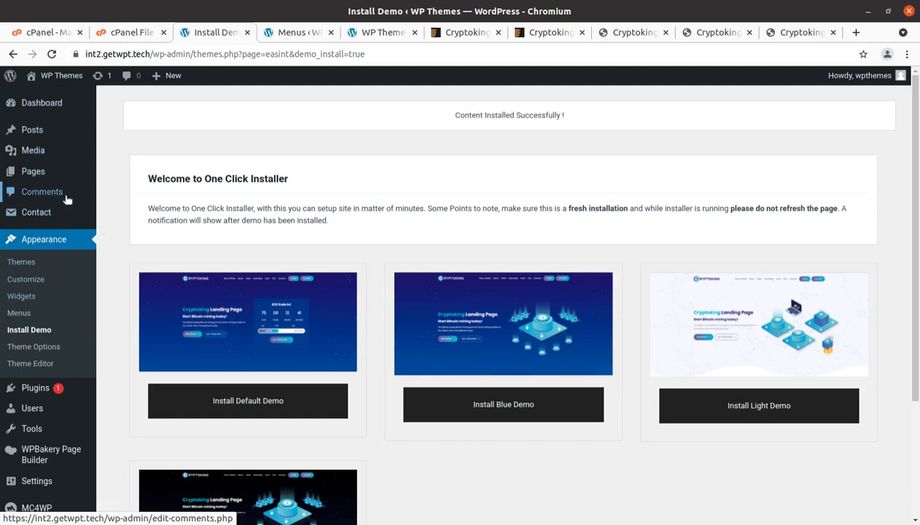
{"action": "left_click", "coordinate": [37, 351]}
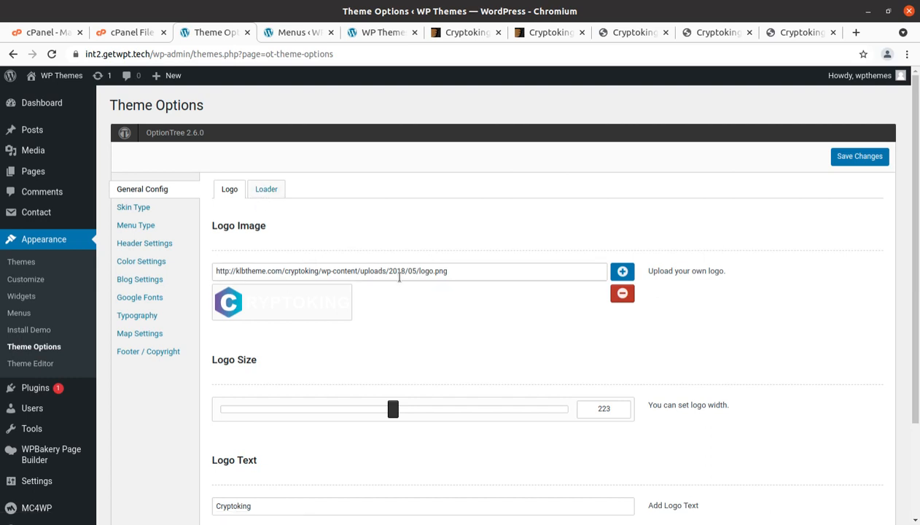
{"action": "scroll", "coordinate": [399, 278], "scroll_direction": "down", "scroll_amount": 3}
{"action": "scroll", "coordinate": [387, 280], "scroll_direction": "up", "scroll_amount": 3}
{"action": "left_click", "coordinate": [268, 191]}
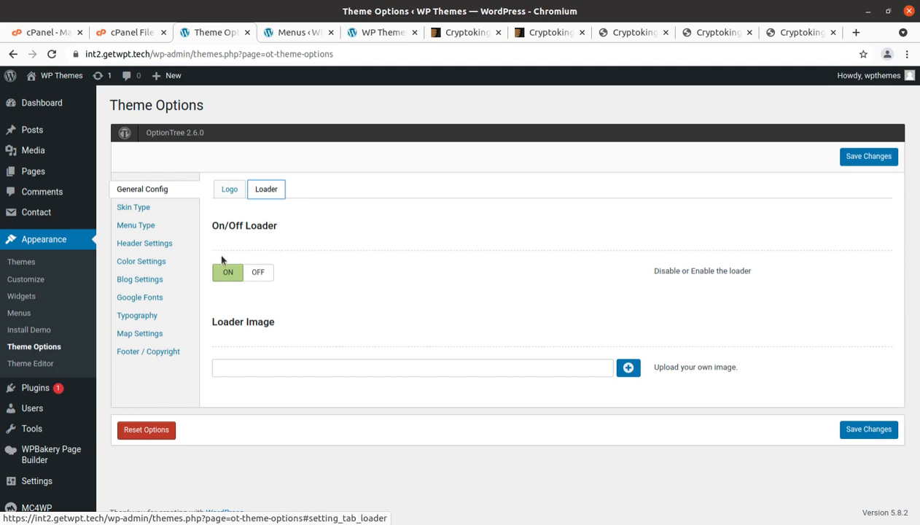
Check the choices offered for Skin Type and Menu Type in the theme options.
{"action": "left_click", "coordinate": [133, 208]}
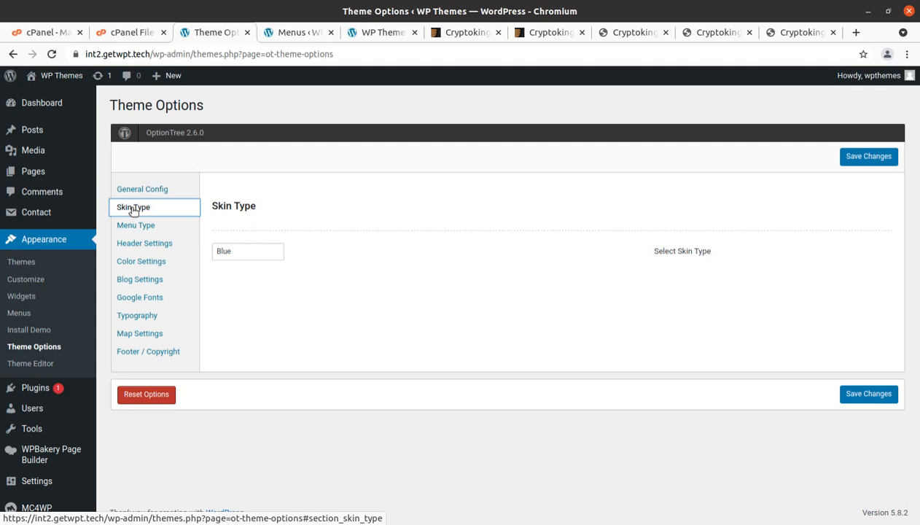
{"action": "left_click", "coordinate": [271, 253]}
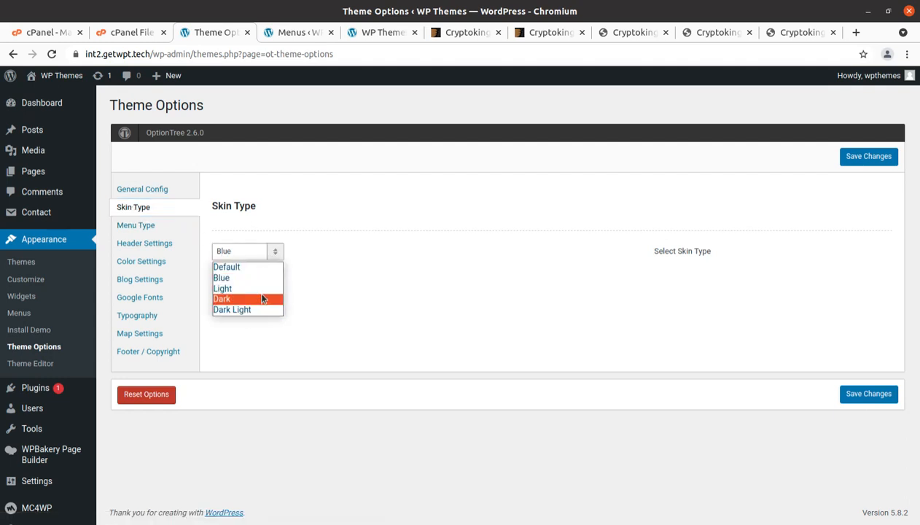
{"action": "left_click", "coordinate": [393, 263]}
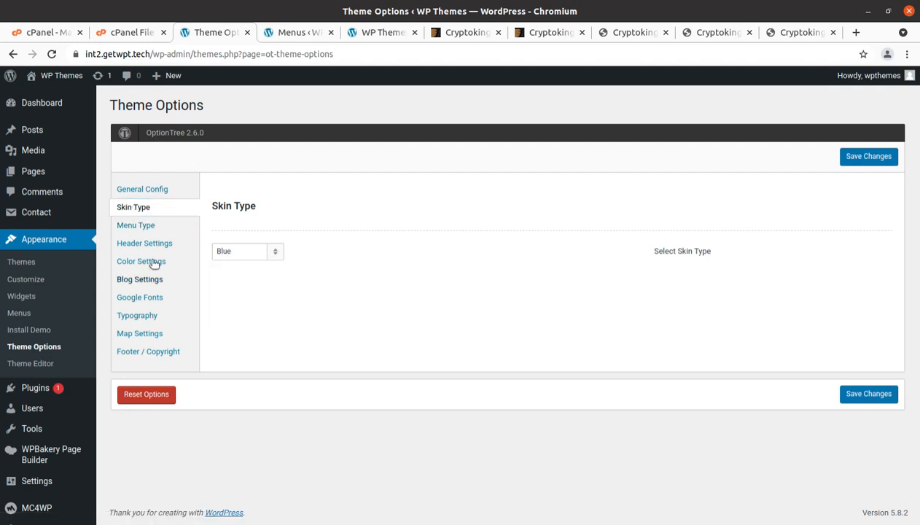
{"action": "left_click", "coordinate": [119, 230]}
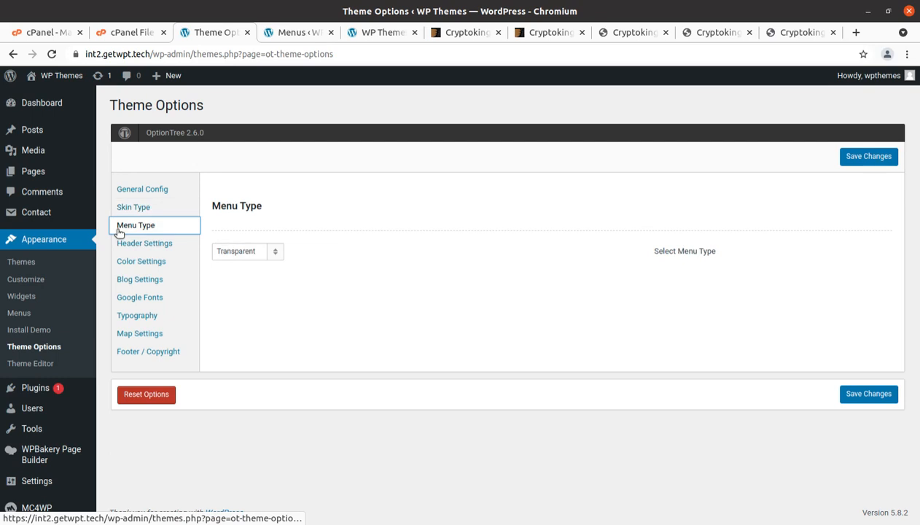
{"action": "left_click", "coordinate": [274, 257]}
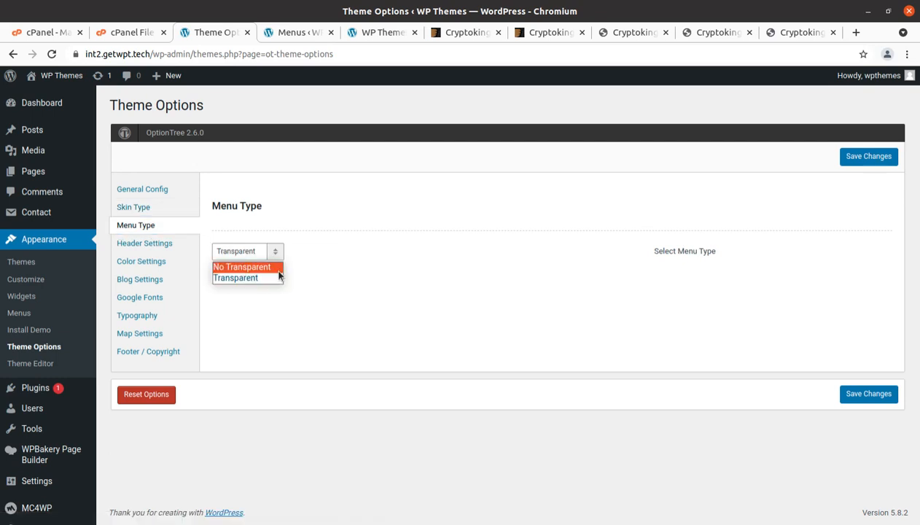
{"action": "left_click", "coordinate": [369, 255]}
Examine the header's background color and button settings, the gradient color settings and the blog layout options.
{"action": "left_click", "coordinate": [166, 248]}
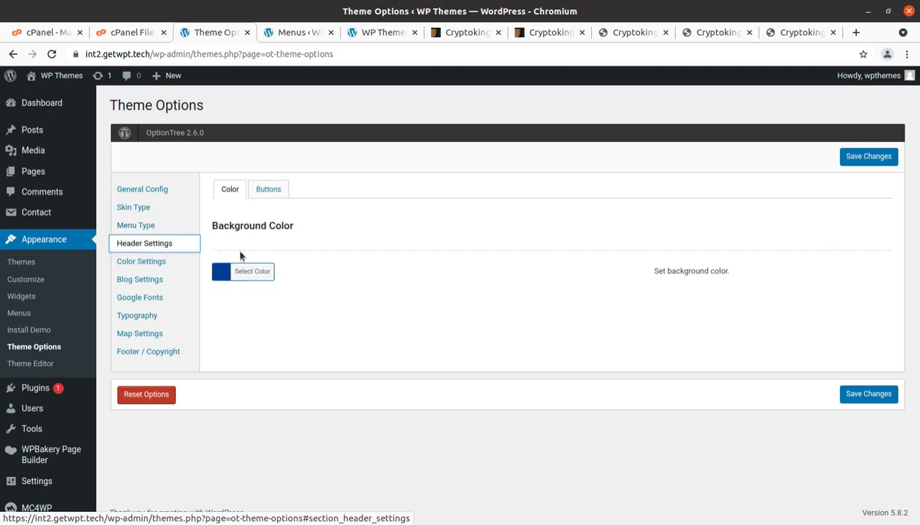
{"action": "left_click", "coordinate": [269, 192]}
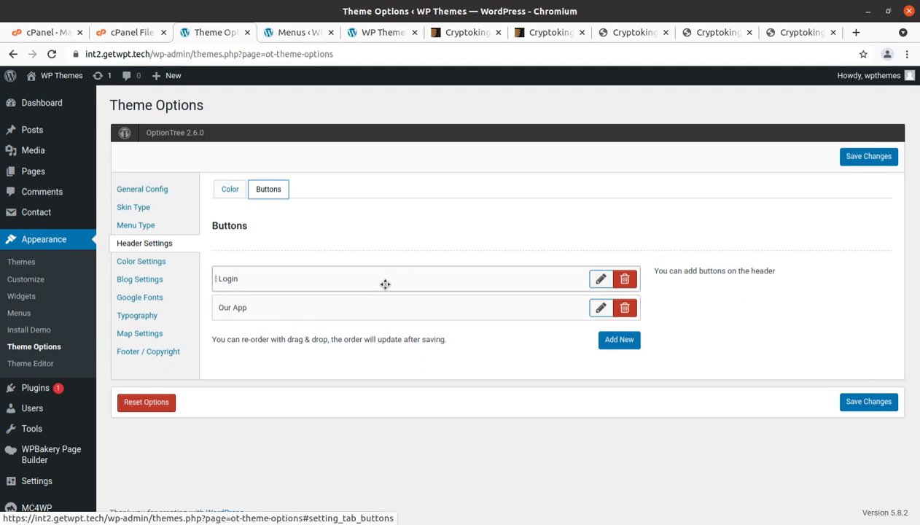
{"action": "left_click", "coordinate": [157, 264]}
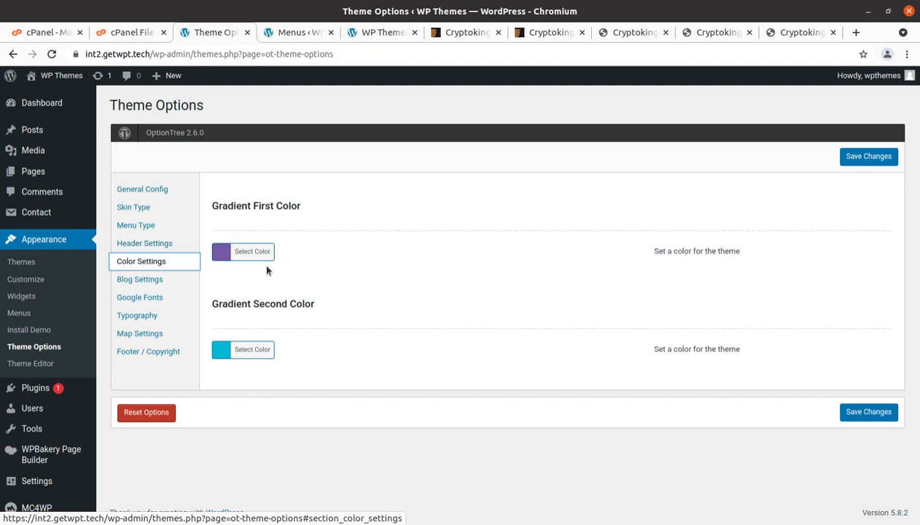
{"action": "left_click", "coordinate": [148, 280]}
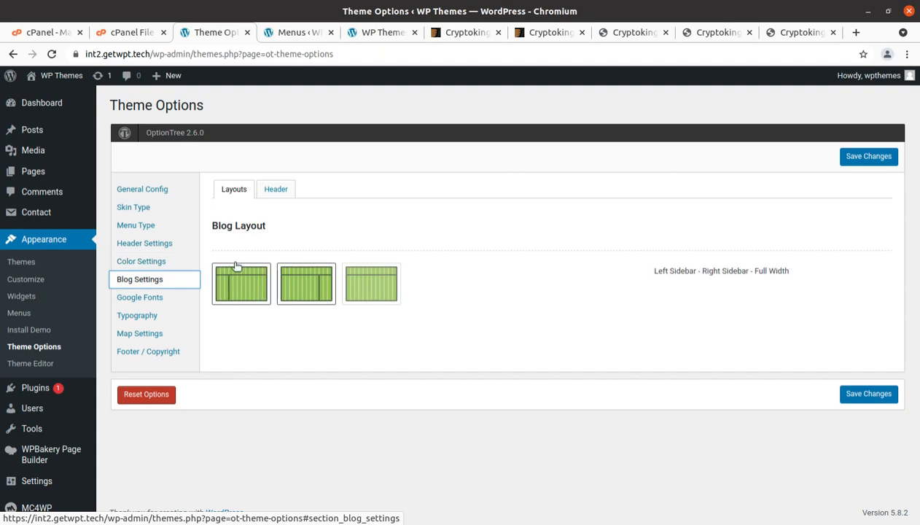
Examine the Google Fonts, Typography, Map Settings and Footer / Copyright sections of the theme options.
{"action": "left_click", "coordinate": [139, 298]}
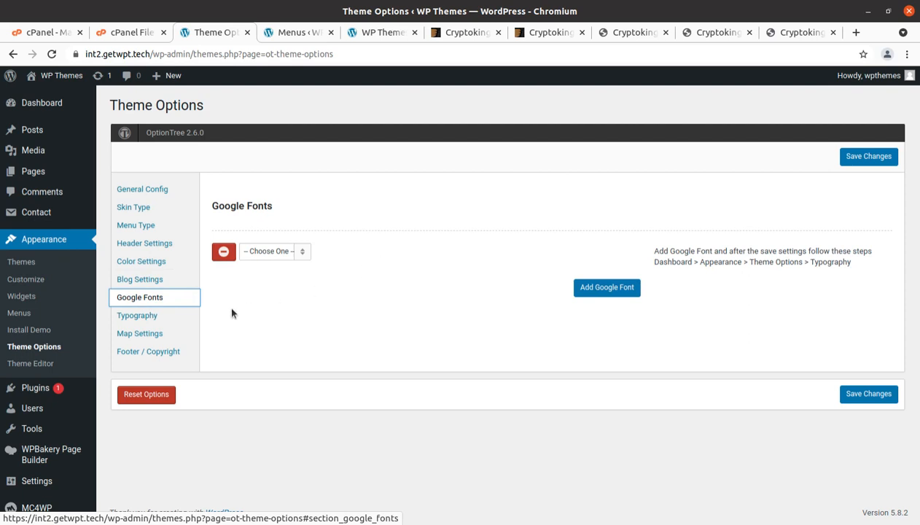
{"action": "left_click", "coordinate": [148, 316]}
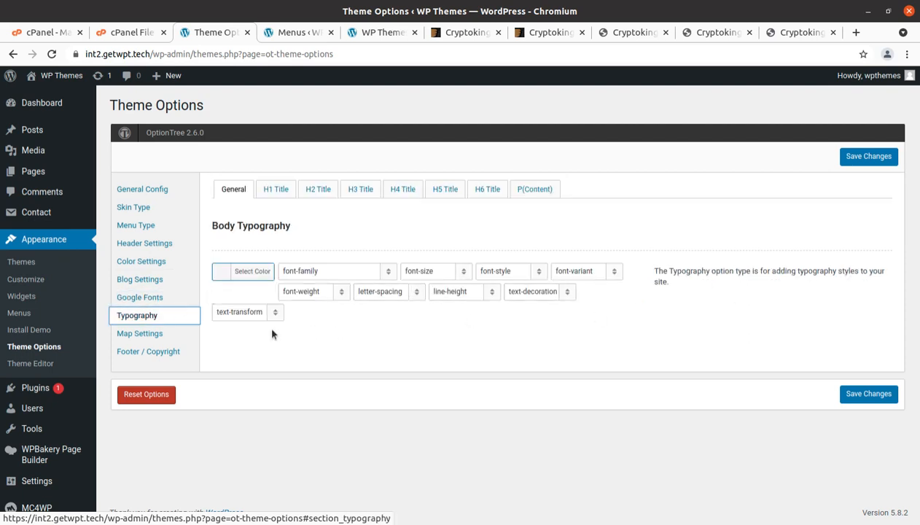
{"action": "left_click", "coordinate": [162, 334]}
{"action": "left_click", "coordinate": [162, 352]}
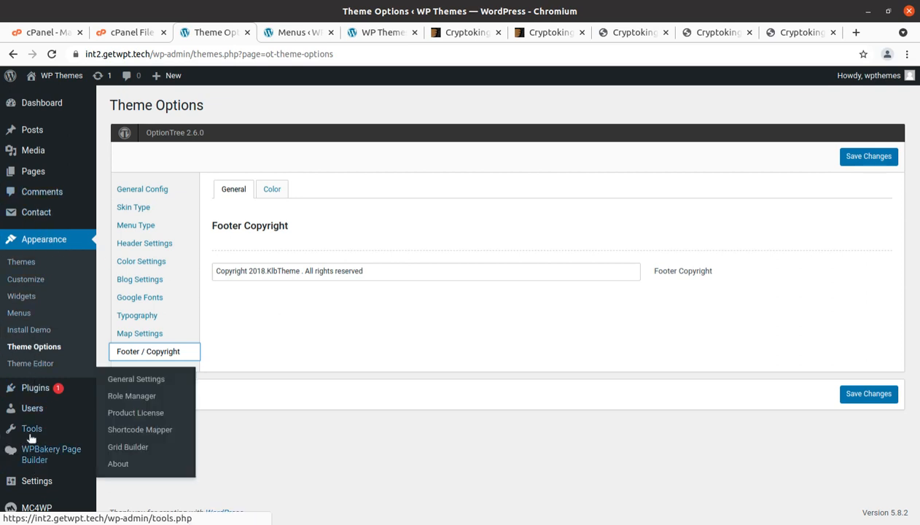
Load the live home page at int2.getwpt.tech in place of the Menus admin page.
{"action": "mouse_move", "coordinate": [31, 432]}
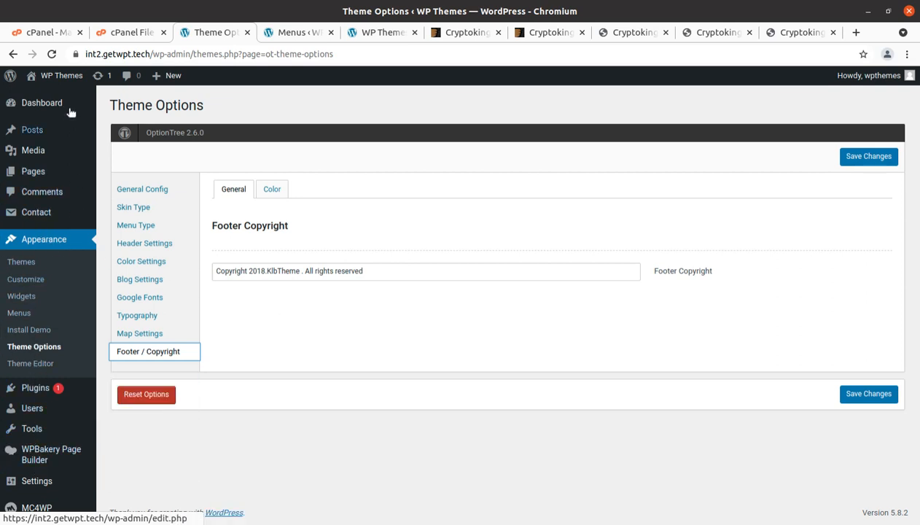
{"action": "mouse_move", "coordinate": [57, 86]}
{"action": "left_click", "coordinate": [297, 35]}
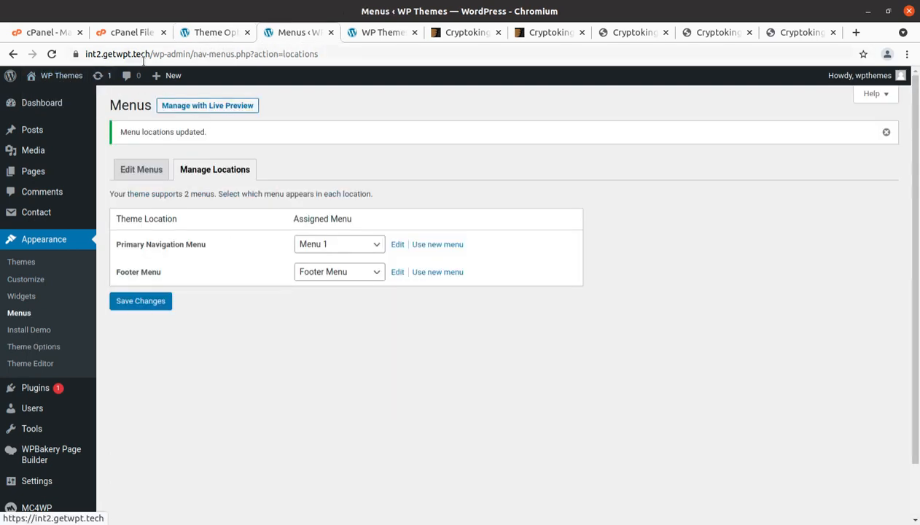
{"action": "left_click_drag", "start_coordinate": [150, 54], "coordinate": [480, 74]}
{"action": "key", "text": "BackSpace"}
{"action": "key", "text": "Return"}
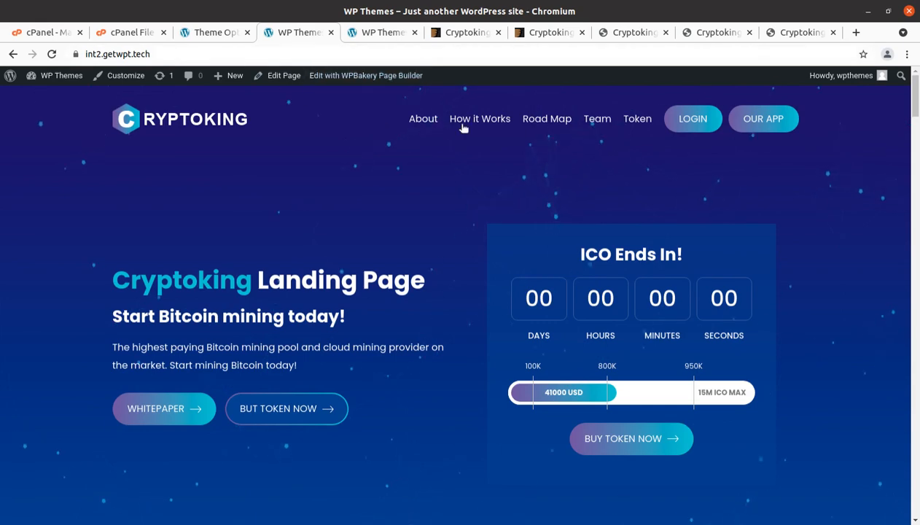
Test the About, How it Works, Road Map, Team and Token links in the home page's navigation menu.
{"action": "left_click", "coordinate": [425, 119]}
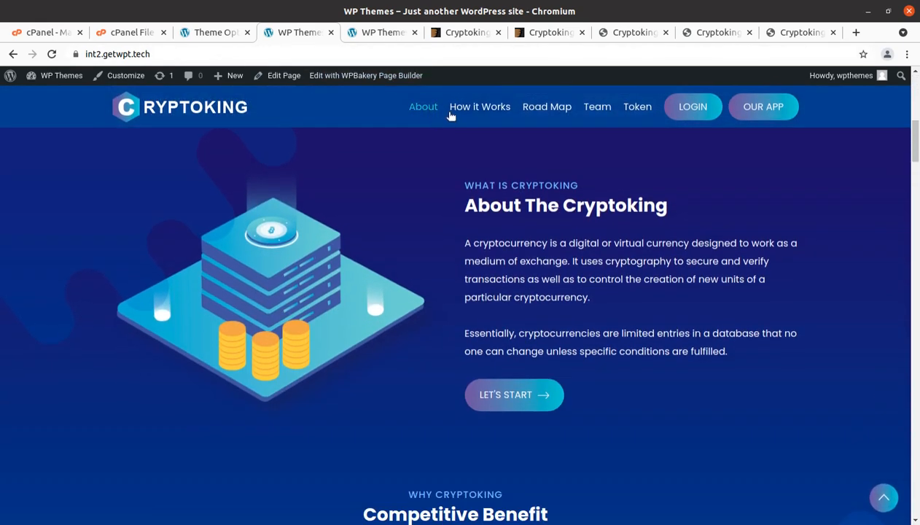
{"action": "left_click", "coordinate": [452, 113]}
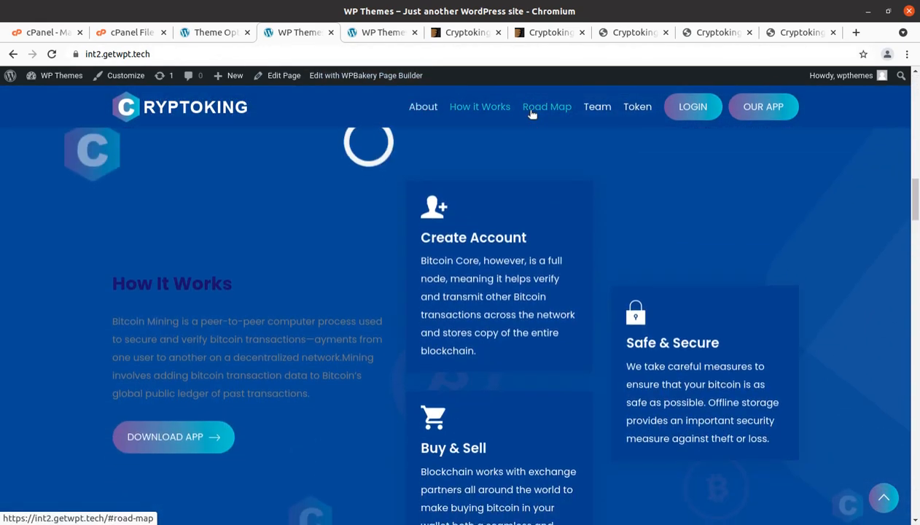
{"action": "left_click", "coordinate": [539, 109]}
{"action": "left_click", "coordinate": [595, 108]}
{"action": "left_click", "coordinate": [635, 108]}
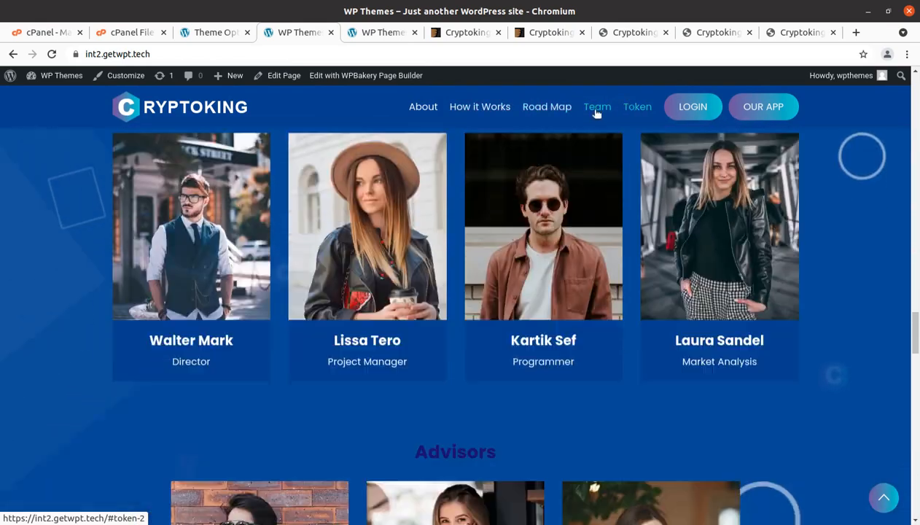
{"action": "left_click", "coordinate": [430, 106]}
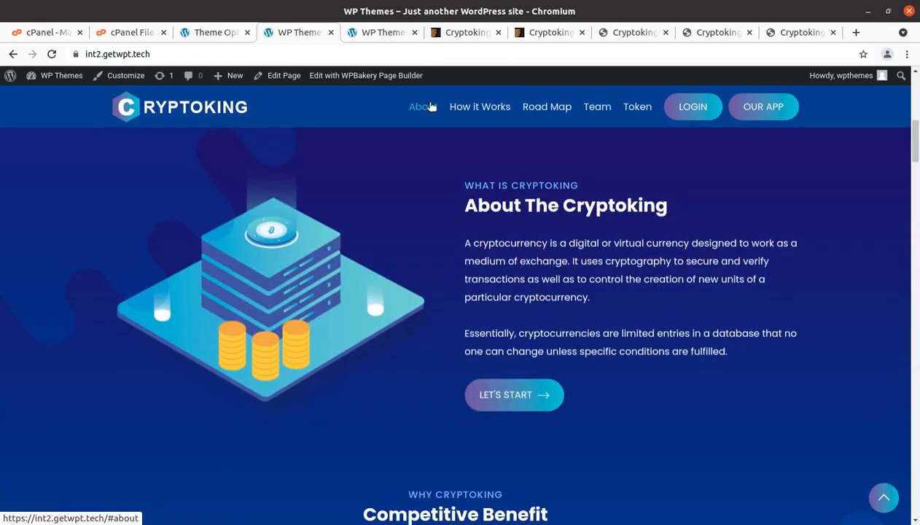
{"action": "scroll", "coordinate": [467, 109], "scroll_direction": "up", "scroll_amount": 5}
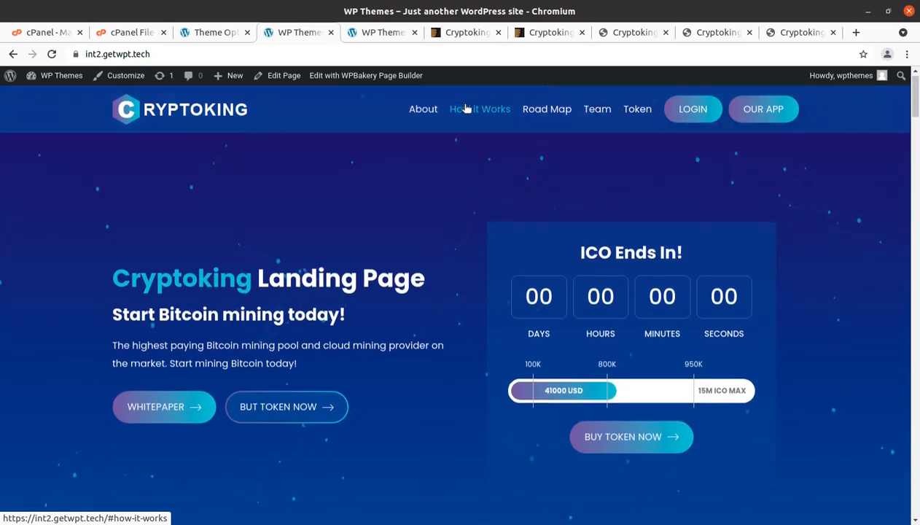
Open the list of all pages in the WordPress admin and view the published About page.
{"action": "left_click", "coordinate": [221, 34]}
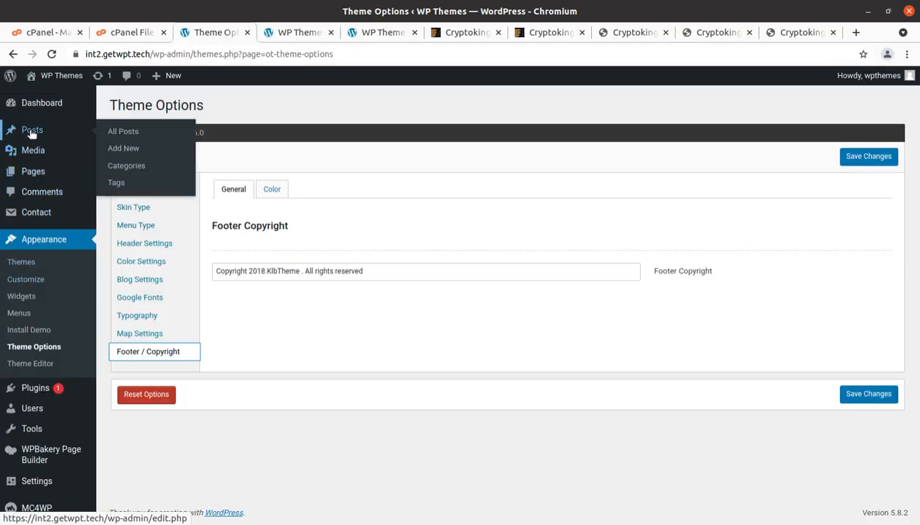
{"action": "mouse_move", "coordinate": [34, 175]}
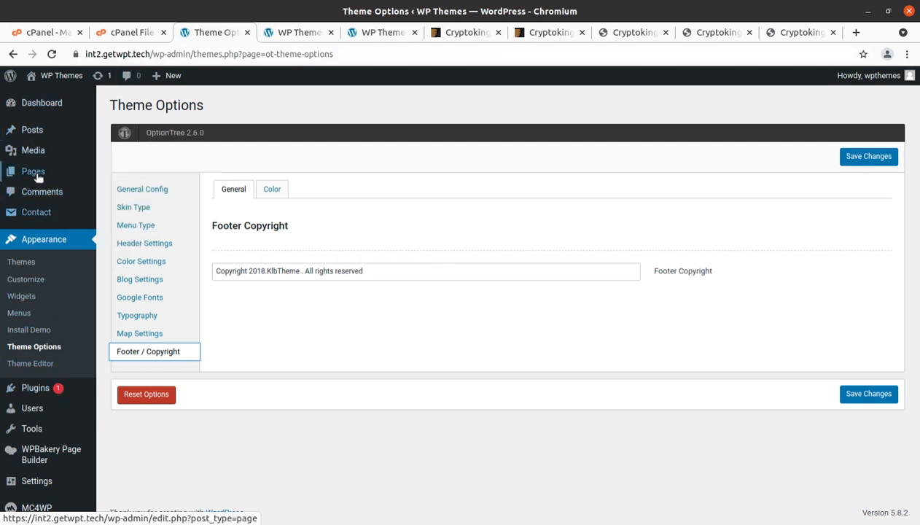
{"action": "left_click", "coordinate": [123, 172]}
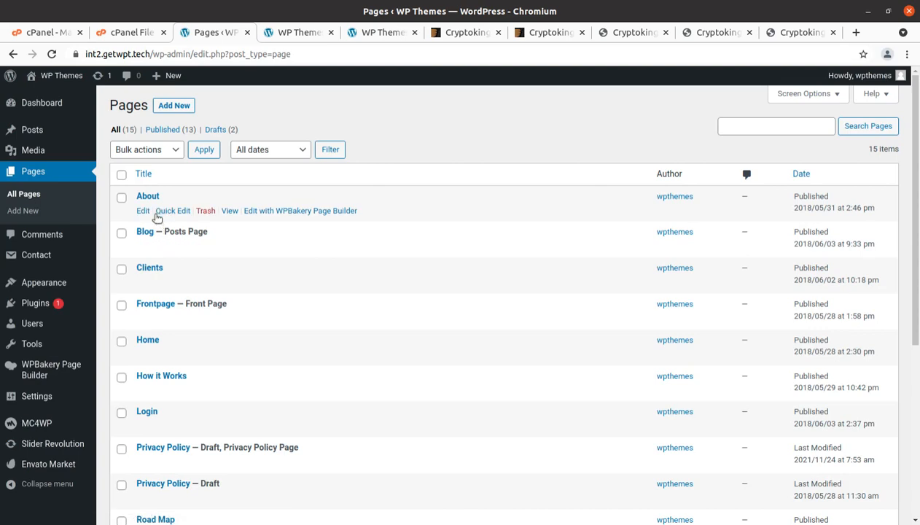
{"action": "left_click", "coordinate": [228, 212]}
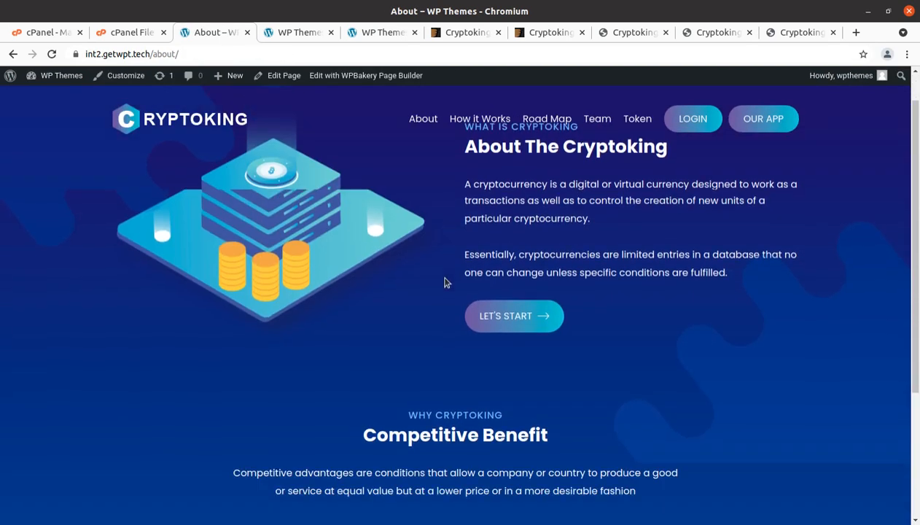
{"action": "scroll", "coordinate": [446, 283], "scroll_direction": "down", "scroll_amount": 3}
{"action": "scroll", "coordinate": [445, 277], "scroll_direction": "up", "scroll_amount": 3}
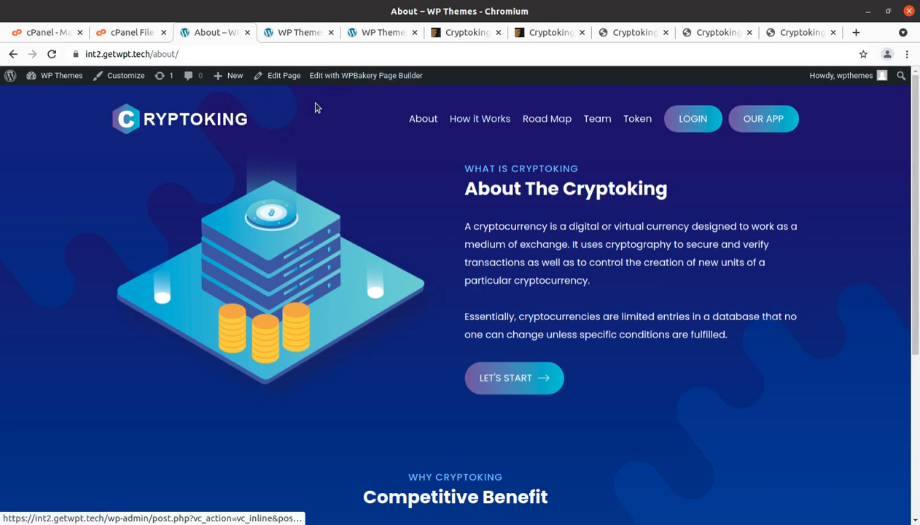
Open the About page in the WPBakery frontend editor and check the settings of the column holding the text.
{"action": "left_click", "coordinate": [342, 76]}
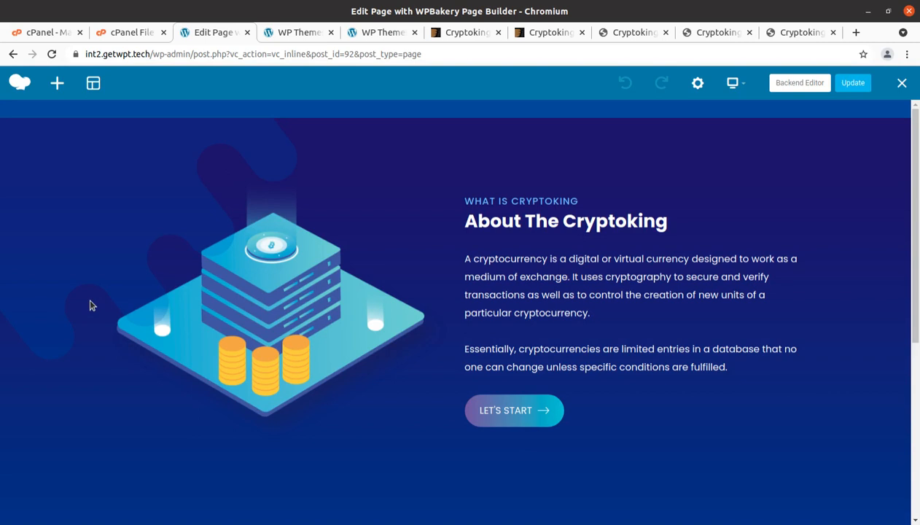
{"action": "scroll", "coordinate": [581, 183], "scroll_direction": "down", "scroll_amount": 3}
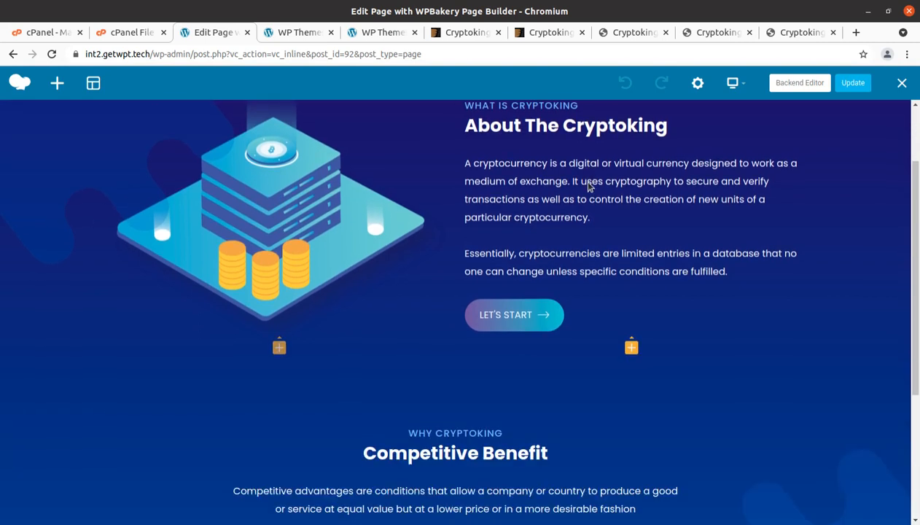
{"action": "scroll", "coordinate": [292, 277], "scroll_direction": "up", "scroll_amount": 3}
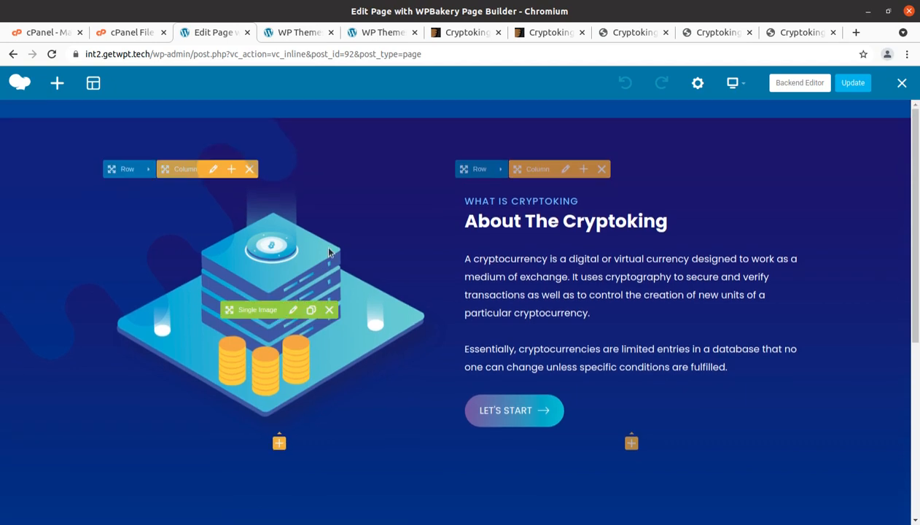
{"action": "left_click", "coordinate": [565, 170]}
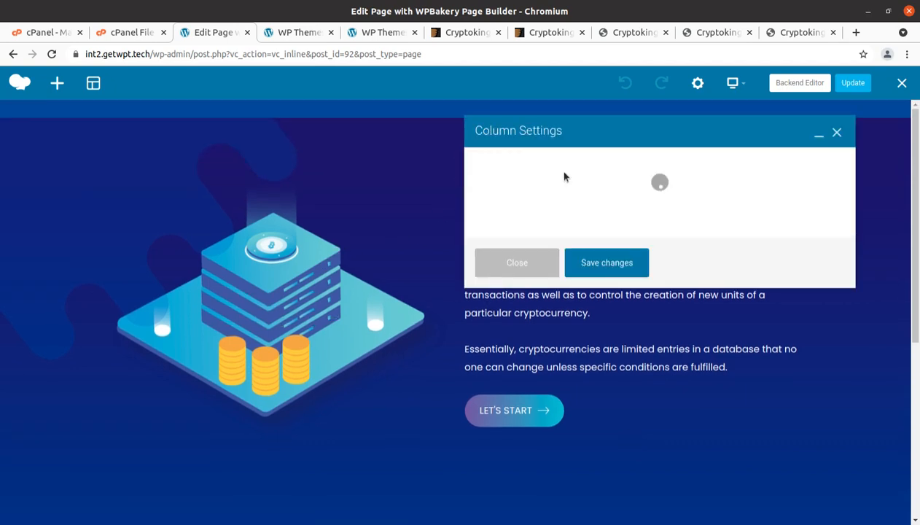
{"action": "left_click", "coordinate": [838, 134]}
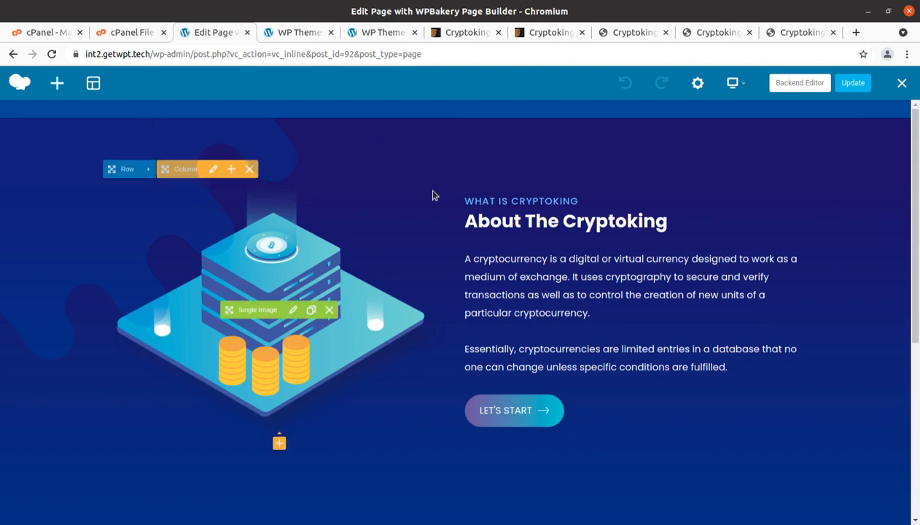
Switch the About page to the WPBakery backend editor and check the Single Image element's settings without changing them.
{"action": "left_click", "coordinate": [807, 87]}
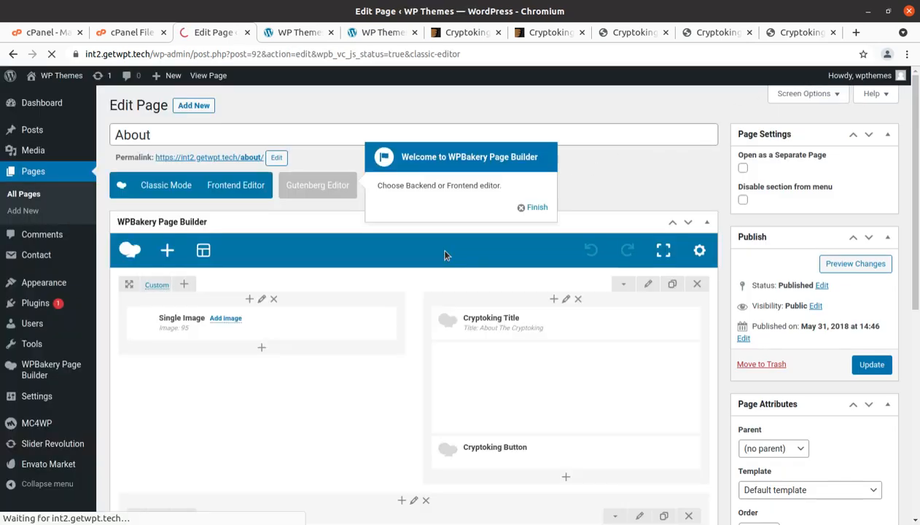
{"action": "mouse_move", "coordinate": [222, 325]}
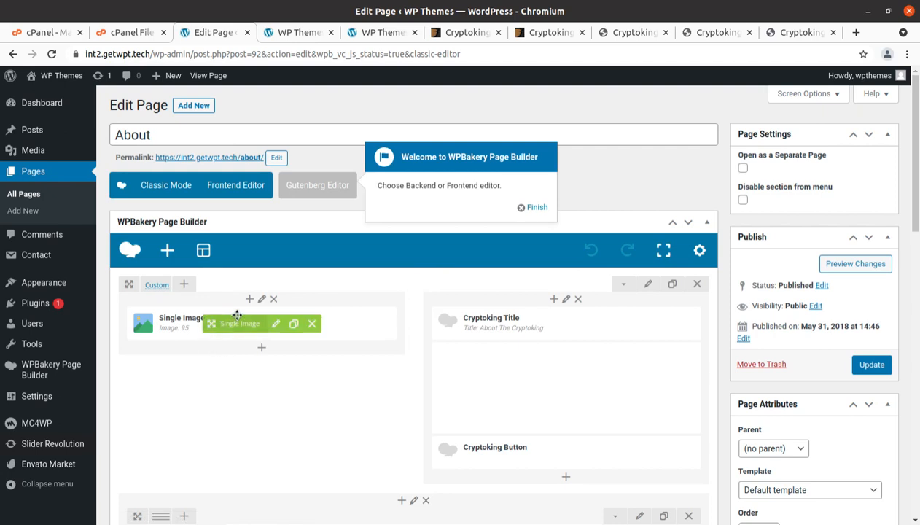
{"action": "left_click", "coordinate": [276, 325]}
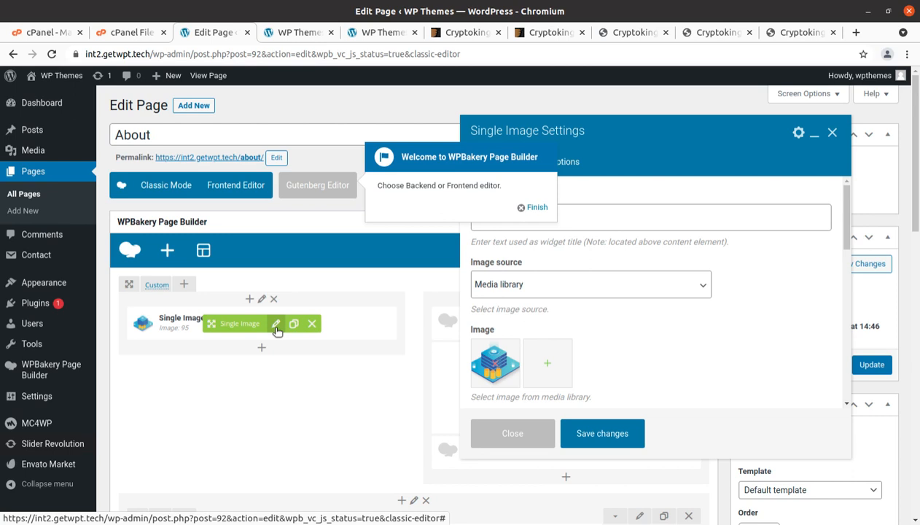
{"action": "left_click", "coordinate": [831, 133]}
Examine the rows and elements of the About page's backend layout and dismiss the WPBakery welcome tip.
{"action": "scroll", "coordinate": [411, 251], "scroll_direction": "down", "scroll_amount": 5}
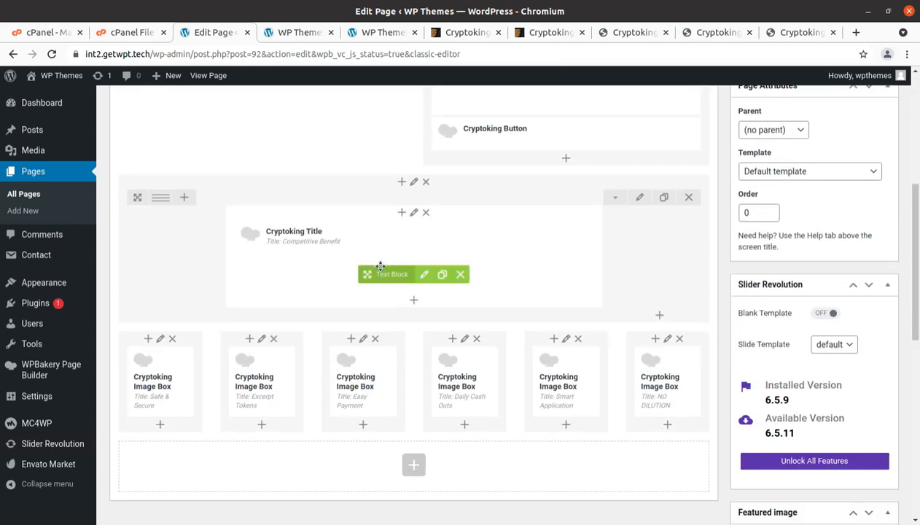
{"action": "scroll", "coordinate": [378, 267], "scroll_direction": "down", "scroll_amount": 3}
{"action": "scroll", "coordinate": [380, 269], "scroll_direction": "up", "scroll_amount": 6}
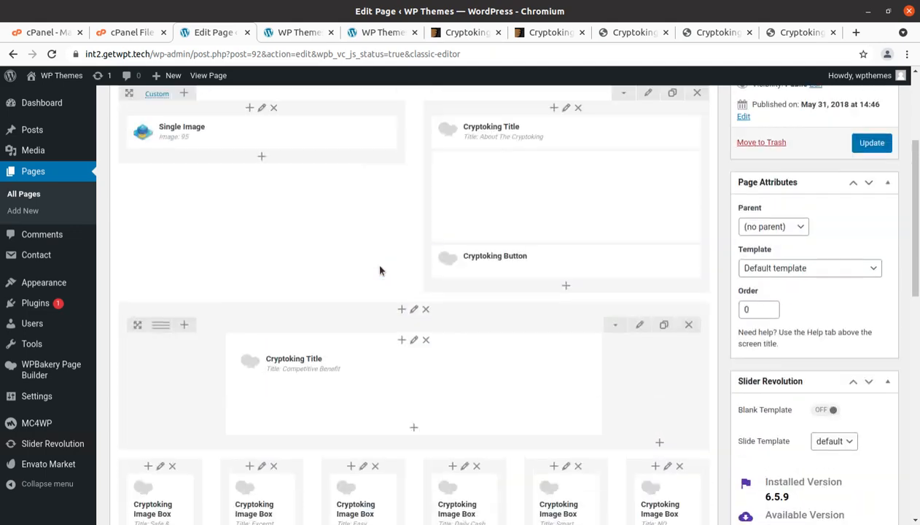
{"action": "scroll", "coordinate": [491, 144], "scroll_direction": "down", "scroll_amount": 3}
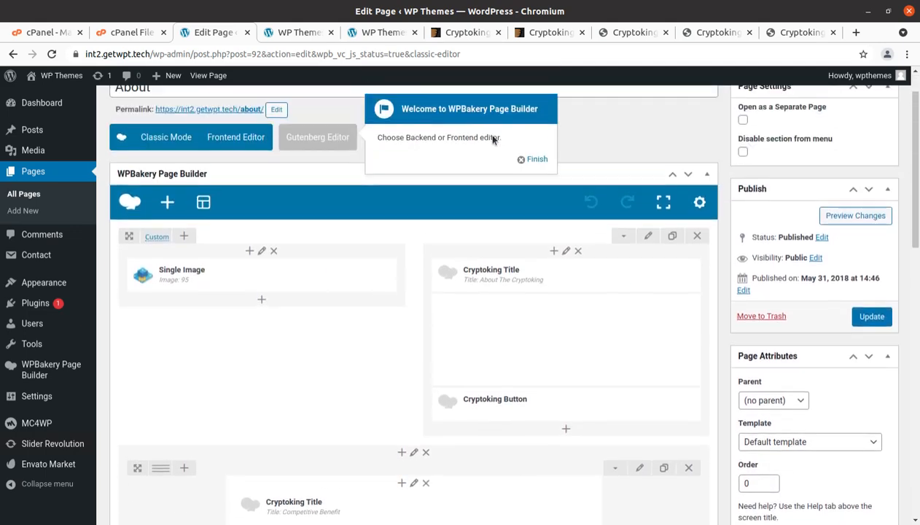
{"action": "left_click", "coordinate": [519, 176]}
{"action": "scroll", "coordinate": [311, 215], "scroll_direction": "down", "scroll_amount": 5}
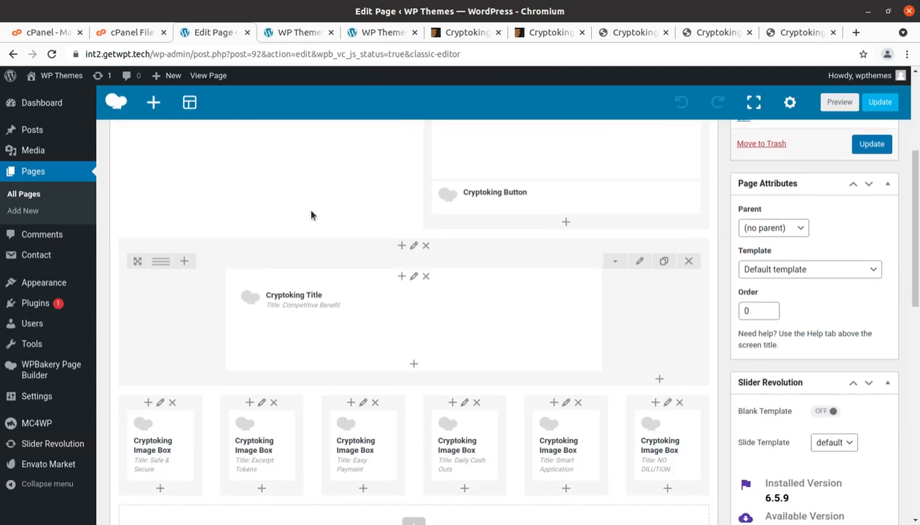
{"action": "scroll", "coordinate": [311, 215], "scroll_direction": "up", "scroll_amount": 3}
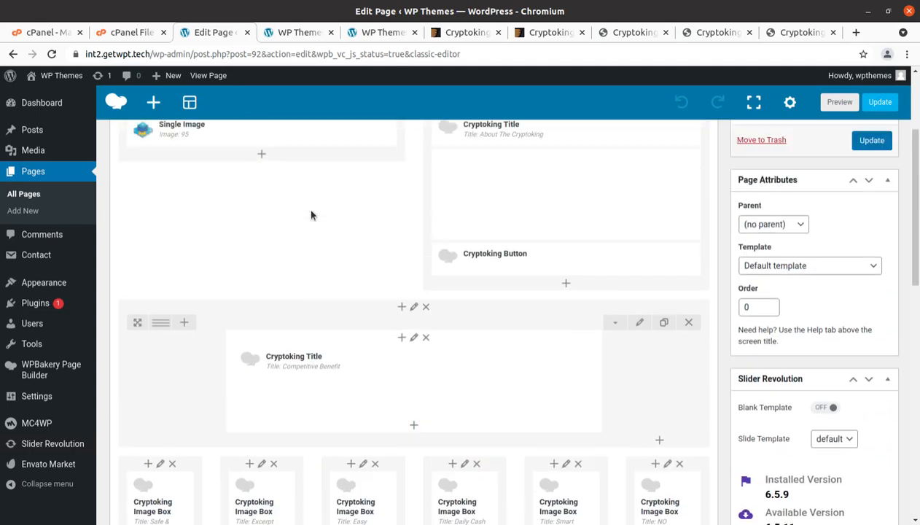
{"action": "scroll", "coordinate": [310, 216], "scroll_direction": "up", "scroll_amount": 3}
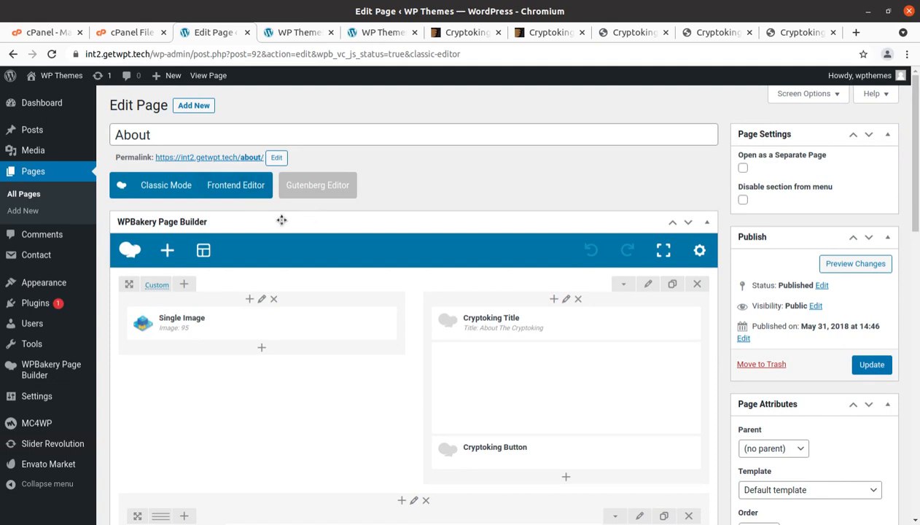
Check the title, image and text alignment settings of the Easy Payment image box, and close them unchanged.
{"action": "scroll", "coordinate": [284, 220], "scroll_direction": "down", "scroll_amount": 3}
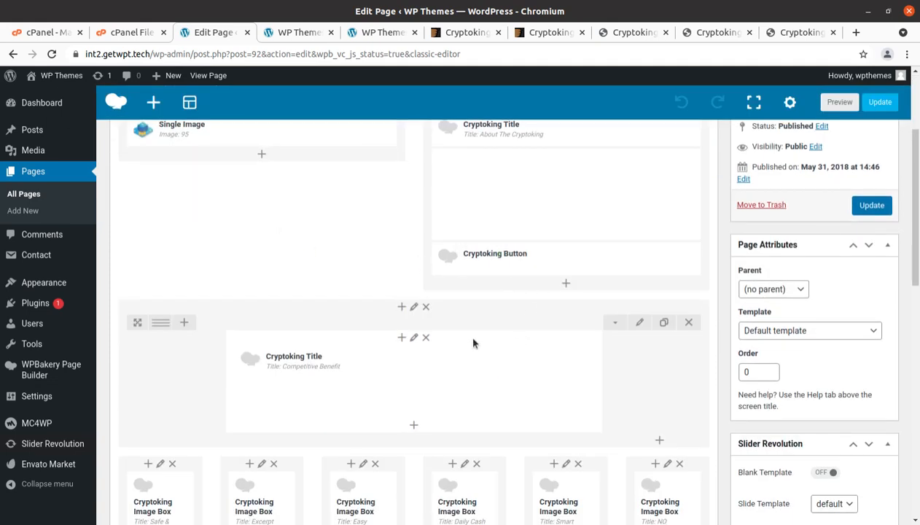
{"action": "scroll", "coordinate": [219, 304], "scroll_direction": "down", "scroll_amount": 2}
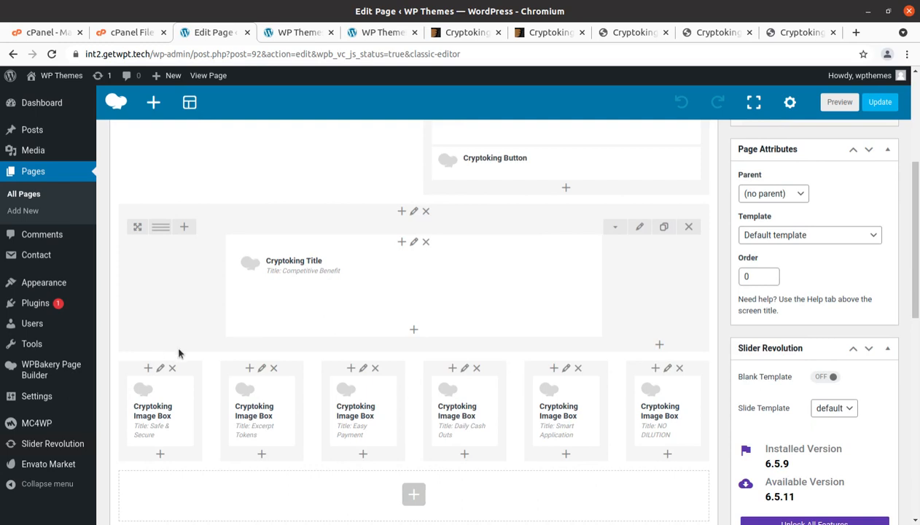
{"action": "left_click", "coordinate": [391, 413]}
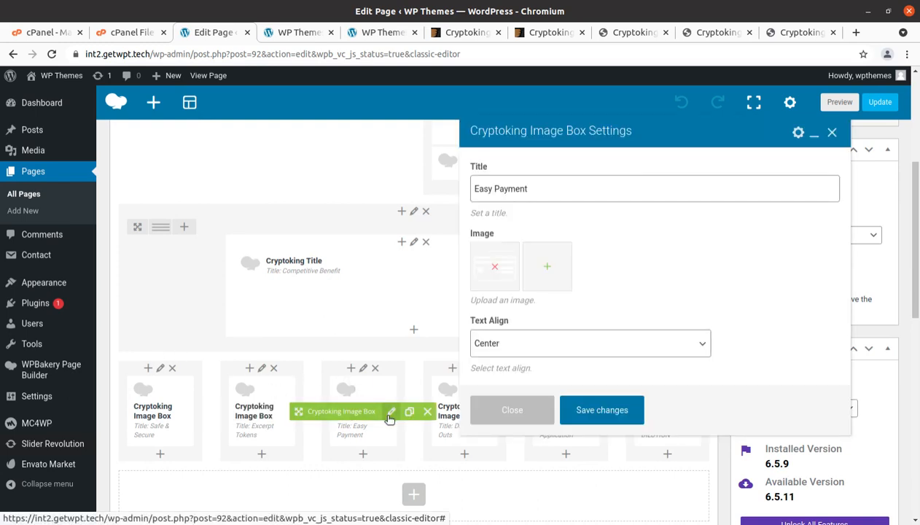
{"action": "scroll", "coordinate": [511, 239], "scroll_direction": "down", "scroll_amount": 5}
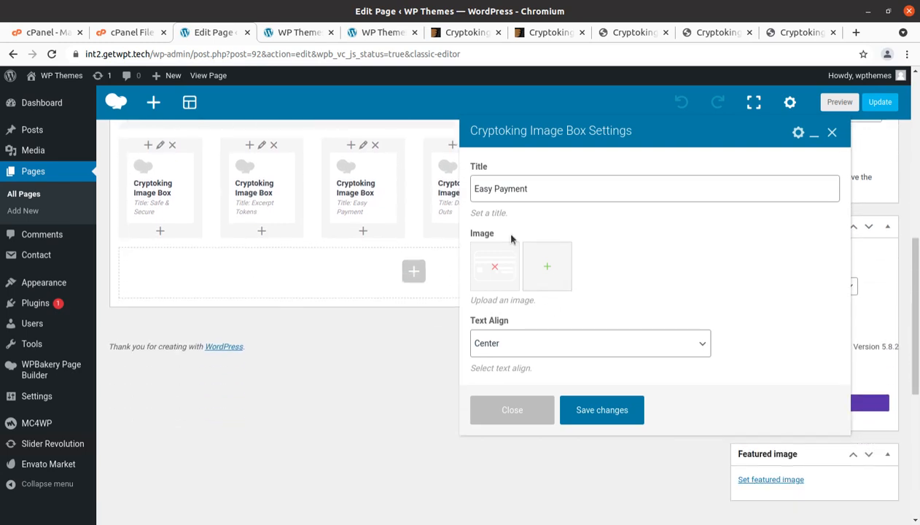
{"action": "mouse_move", "coordinate": [533, 190]}
{"action": "left_mouse_down"}
{"action": "mouse_move", "coordinate": [462, 187]}
{"action": "mouse_move", "coordinate": [519, 197]}
{"action": "left_mouse_up"}
{"action": "left_click", "coordinate": [506, 413]}
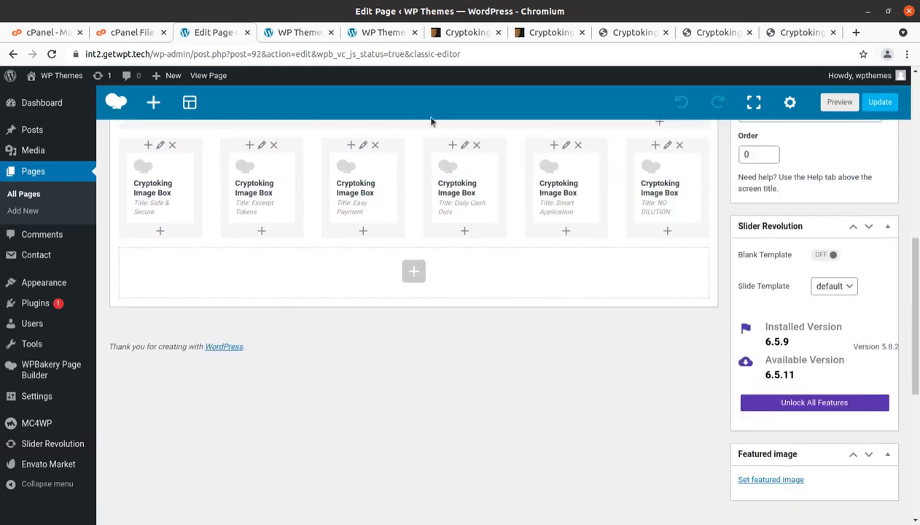
{"action": "scroll", "coordinate": [431, 121], "scroll_direction": "up", "scroll_amount": 10}
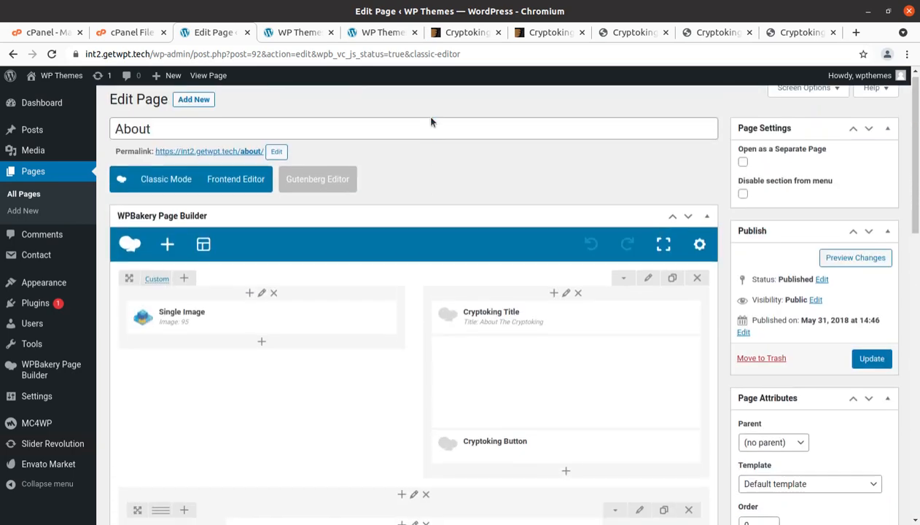
Return to the live home page and look over its landing and About sections.
{"action": "left_click", "coordinate": [277, 35]}
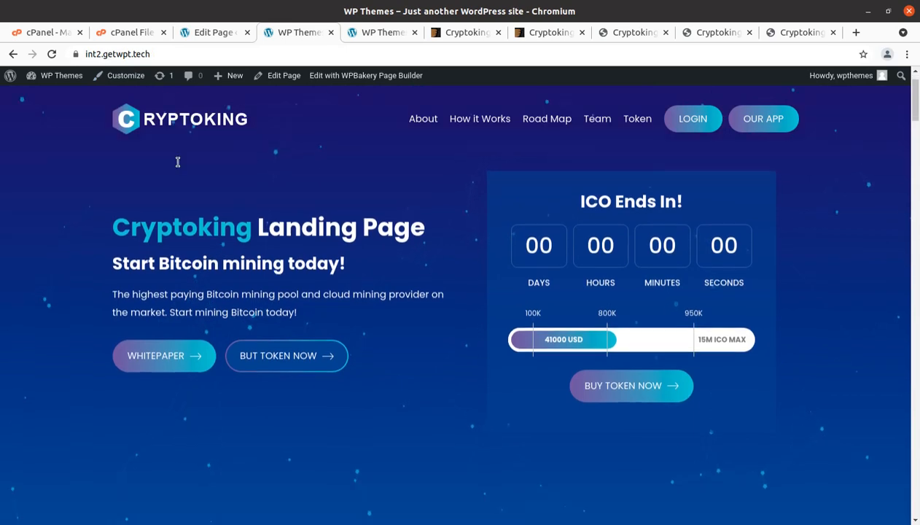
{"action": "scroll", "coordinate": [177, 162], "scroll_direction": "down", "scroll_amount": 5}
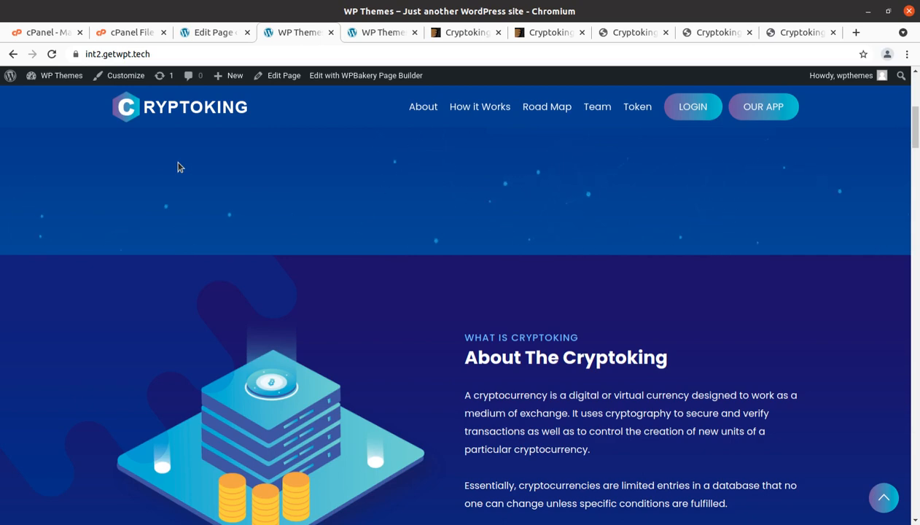
{"action": "scroll", "coordinate": [180, 168], "scroll_direction": "up", "scroll_amount": 5}
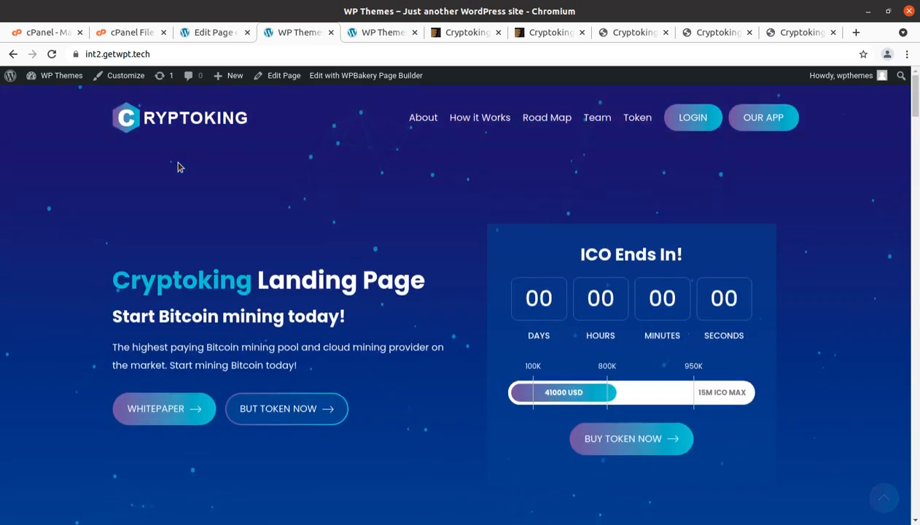